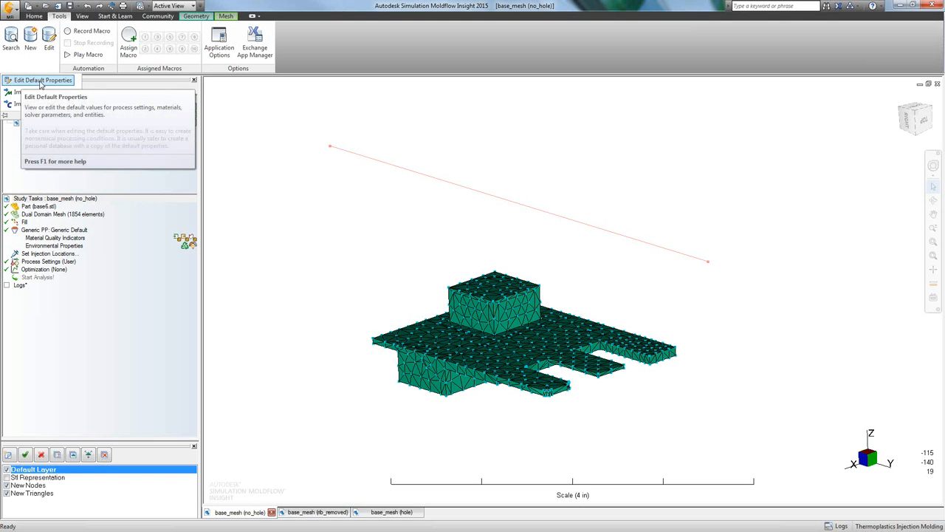
View the list of default properties and pick out the Thermoplastics injection molding solver parameters defaults (Dual Domain) entry.
{"action": "left_click", "coordinate": [41, 82]}
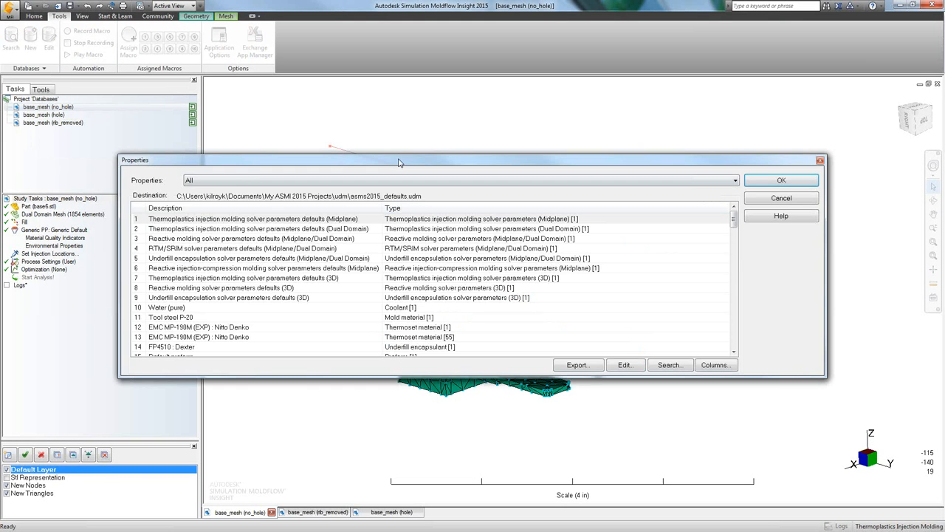
{"action": "left_click_drag", "start_coordinate": [401, 164], "coordinate": [418, 193]}
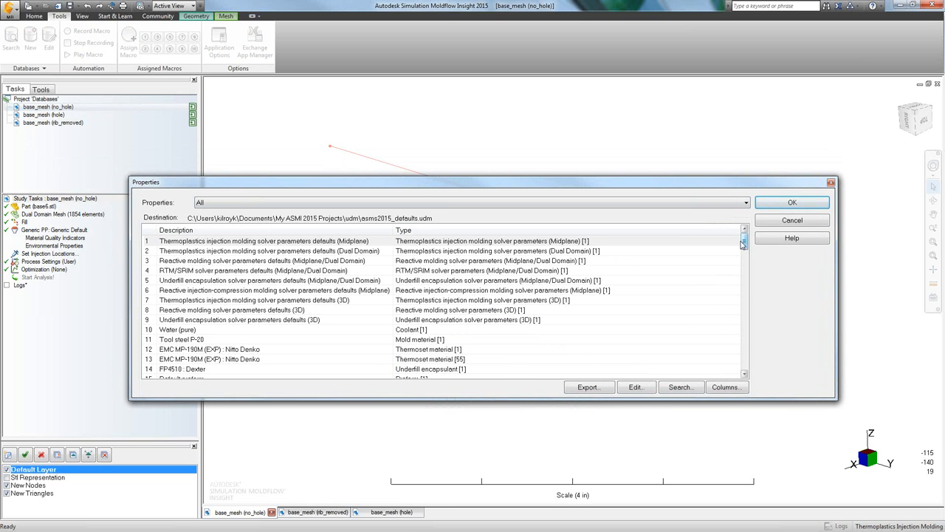
{"action": "mouse_move", "coordinate": [745, 244]}
{"action": "left_mouse_down"}
{"action": "mouse_move", "coordinate": [749, 337]}
{"action": "mouse_move", "coordinate": [752, 237]}
{"action": "left_mouse_up"}
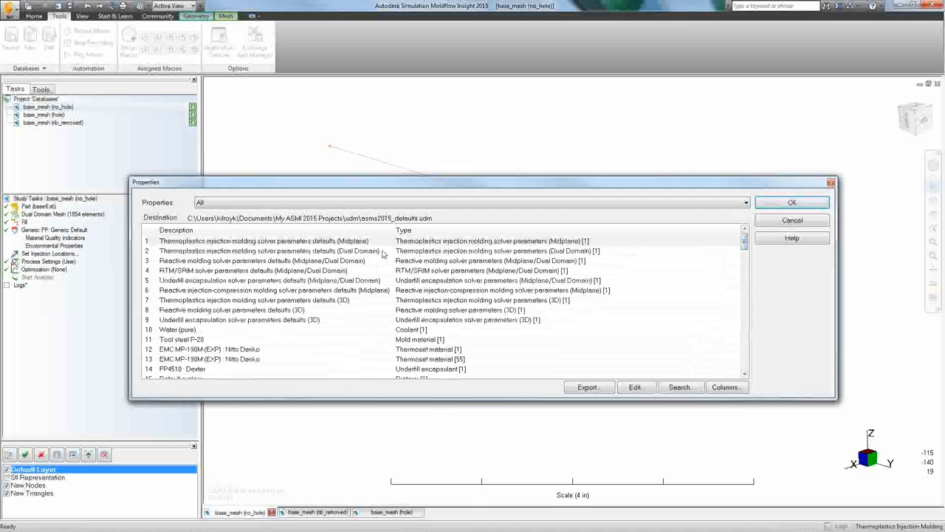
{"action": "left_click", "coordinate": [332, 258]}
{"action": "left_click", "coordinate": [329, 252]}
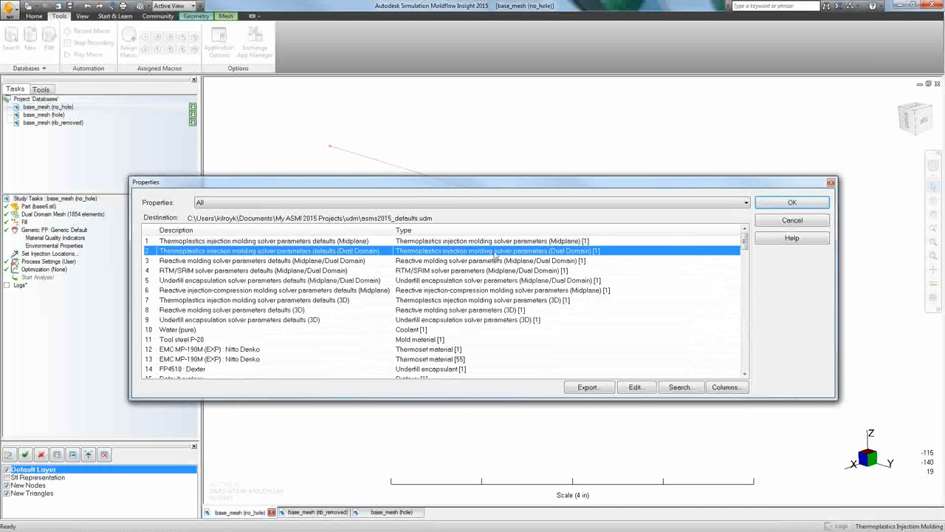
{"action": "left_click", "coordinate": [762, 203]}
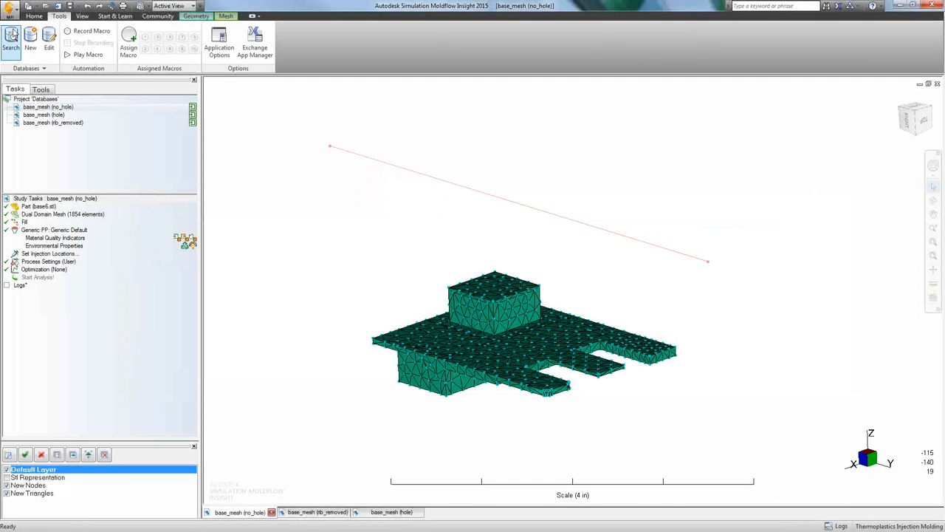
Examine the Mesh/Boundary and Warp Analysis settings of the default Dual Domain thermoplastics injection molding solver parameters without changing them.
{"action": "left_click", "coordinate": [33, 68]}
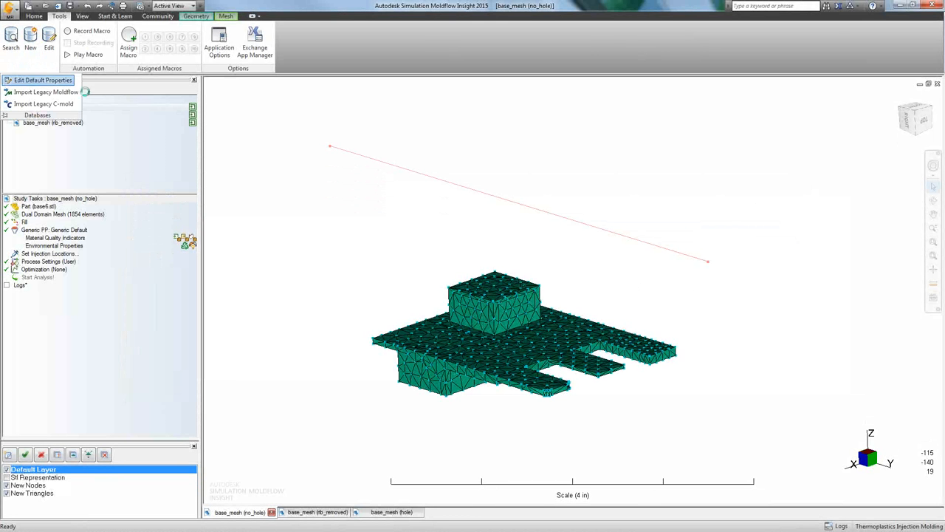
{"action": "left_click", "coordinate": [74, 79]}
{"action": "left_click", "coordinate": [552, 228]}
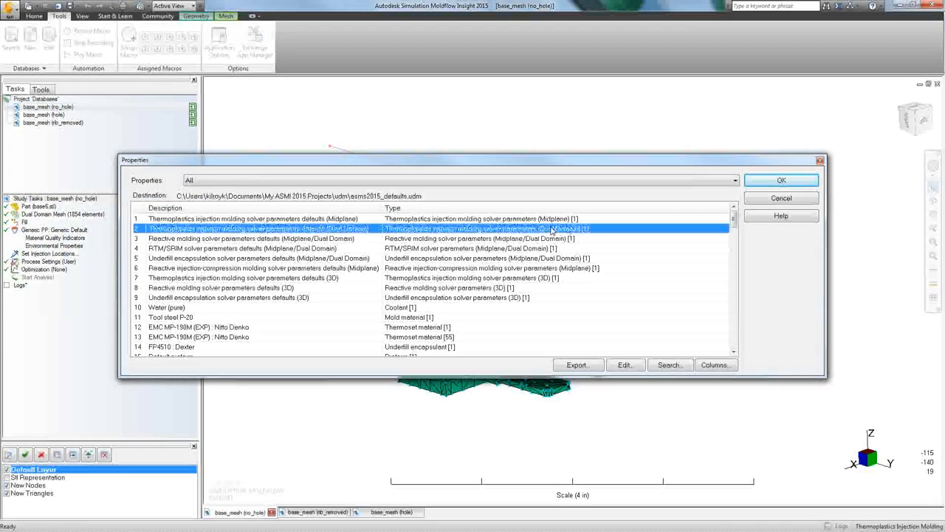
{"action": "left_click", "coordinate": [641, 365]}
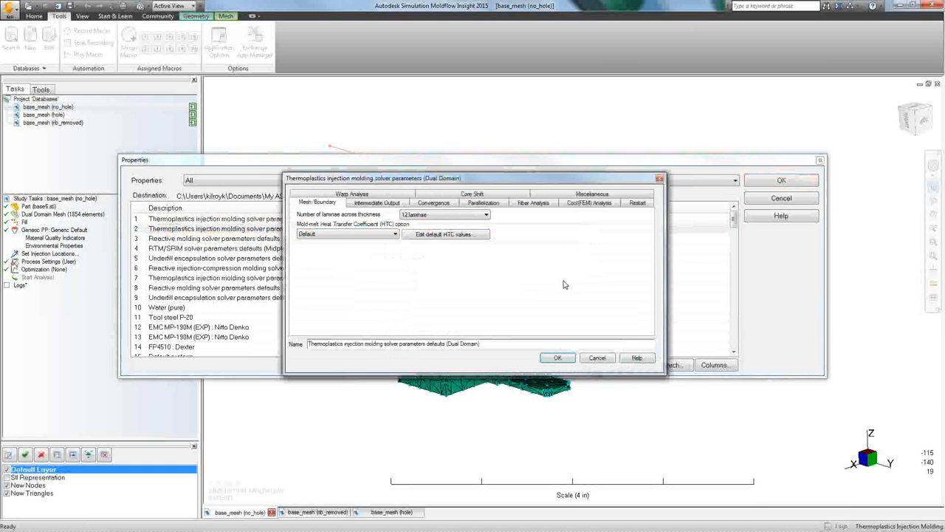
{"action": "left_click_drag", "start_coordinate": [405, 182], "coordinate": [498, 209]}
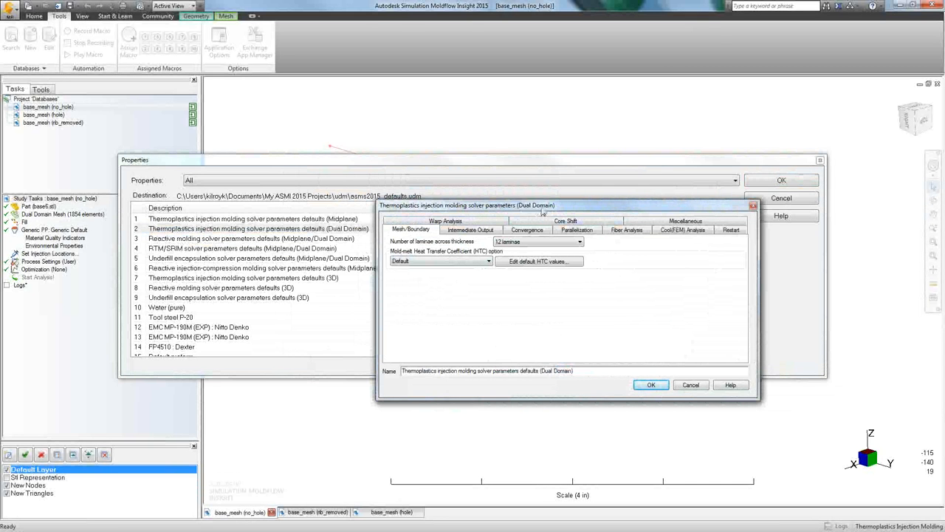
{"action": "left_click_drag", "start_coordinate": [542, 210], "coordinate": [510, 253]}
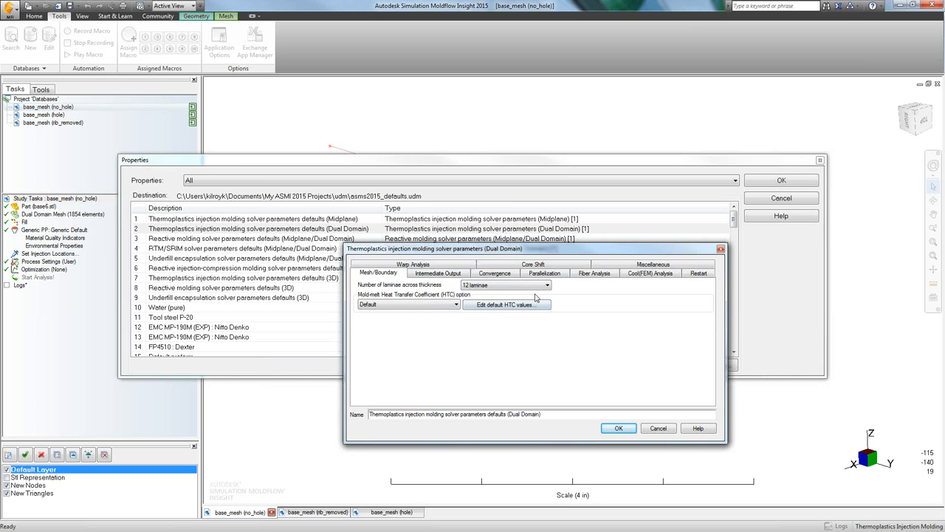
{"action": "left_click", "coordinate": [449, 266]}
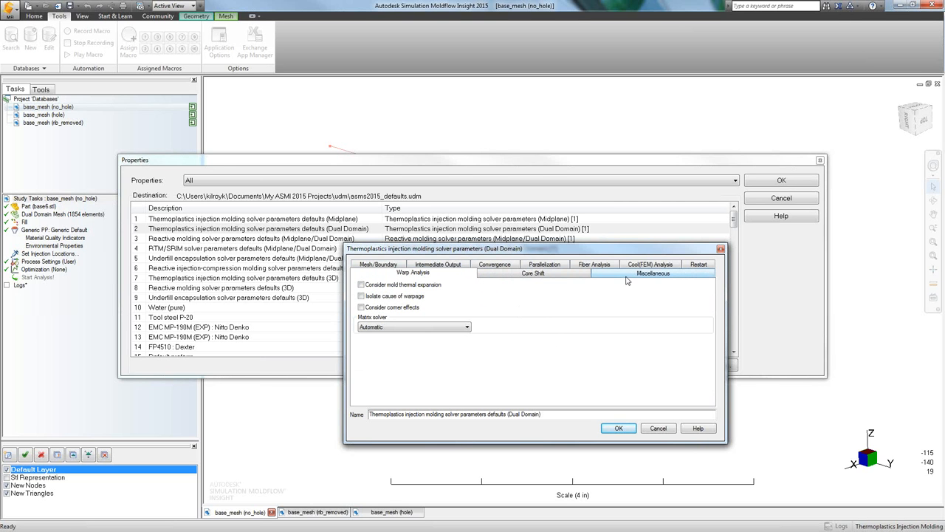
{"action": "left_click", "coordinate": [658, 428]}
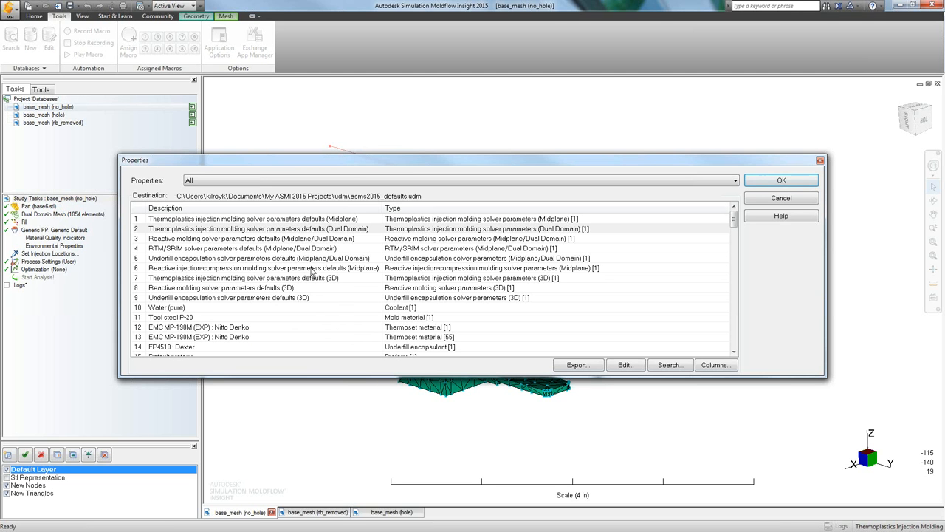
{"action": "left_click", "coordinate": [805, 201]}
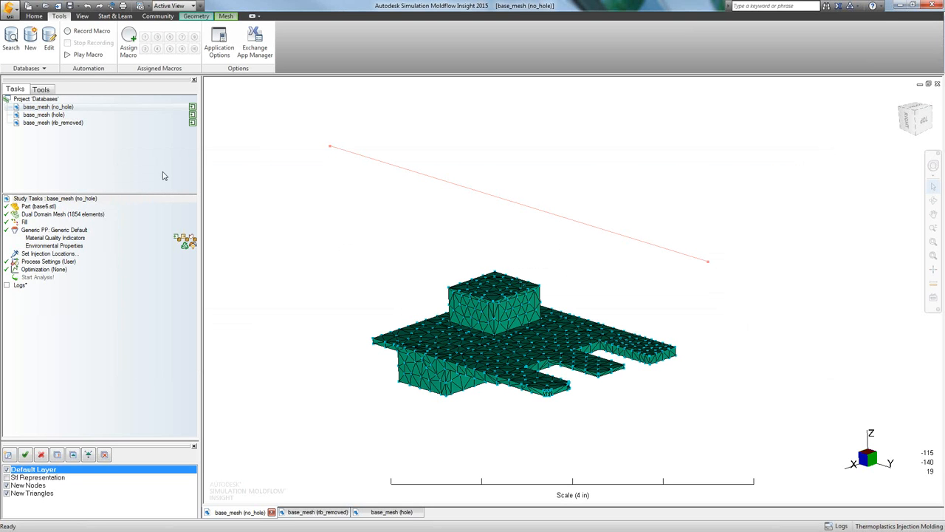
Start a new database and name its file Manufacturer1 in the udb folder.
{"action": "left_click", "coordinate": [31, 49]}
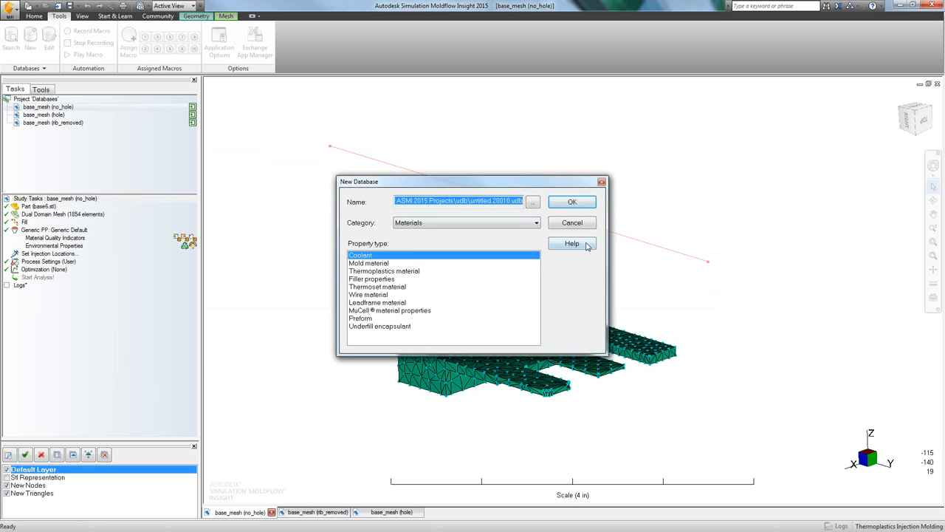
{"action": "left_click", "coordinate": [457, 200]}
{"action": "left_click_drag", "start_coordinate": [442, 202], "coordinate": [388, 201]}
{"action": "left_click_drag", "start_coordinate": [507, 199], "coordinate": [542, 199]}
{"action": "left_click", "coordinate": [477, 204]}
{"action": "left_click", "coordinate": [534, 201]}
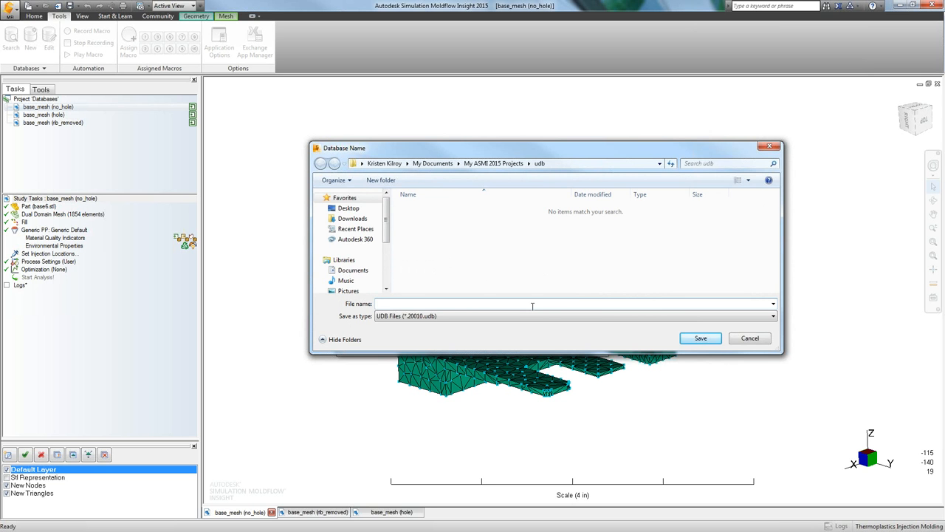
{"action": "type", "text": "Manufacturer1"}
{"action": "left_click", "coordinate": [701, 337]}
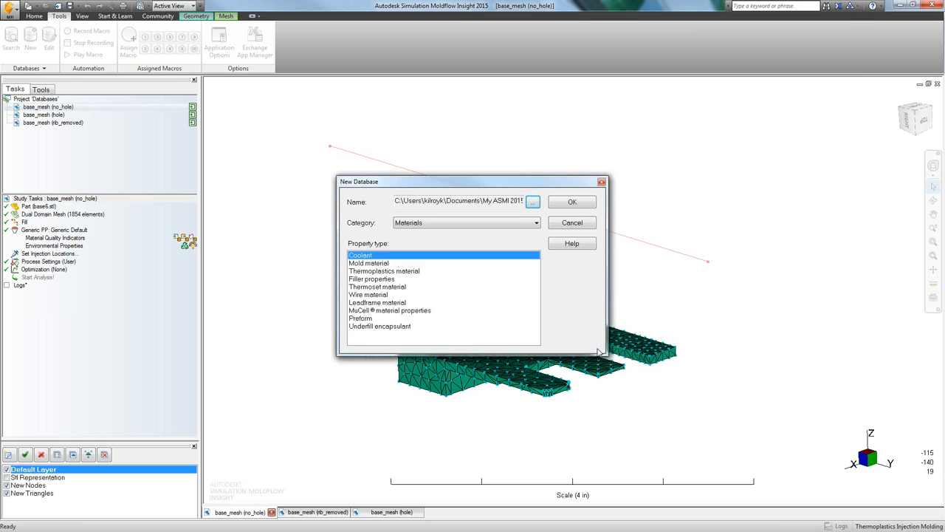
Create the database with the category Materials and the property type Thermoplastics material.
{"action": "left_click", "coordinate": [413, 225]}
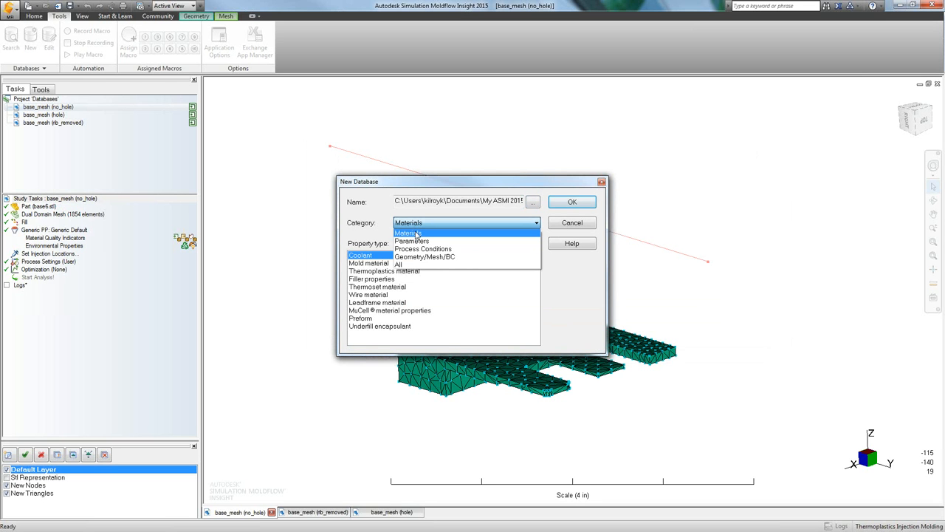
{"action": "left_click", "coordinate": [414, 234]}
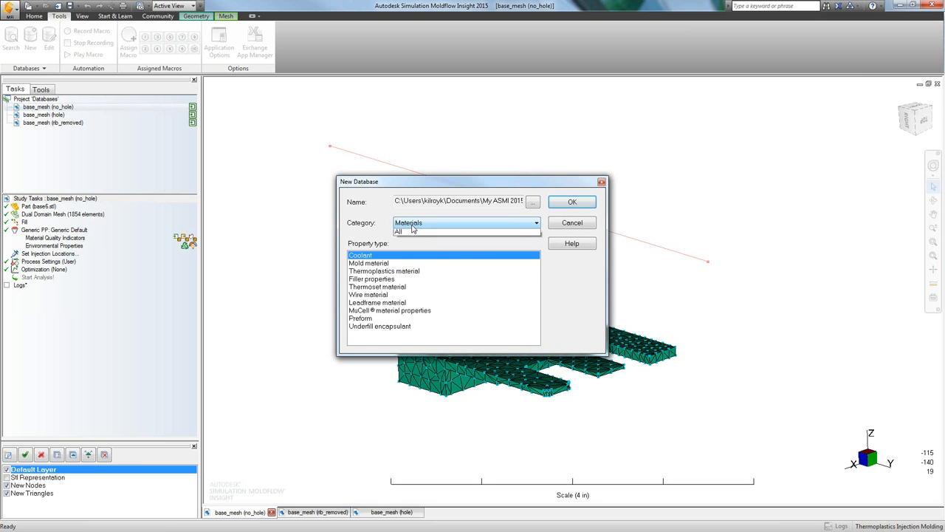
{"action": "left_click", "coordinate": [409, 224]}
{"action": "left_click", "coordinate": [379, 235]}
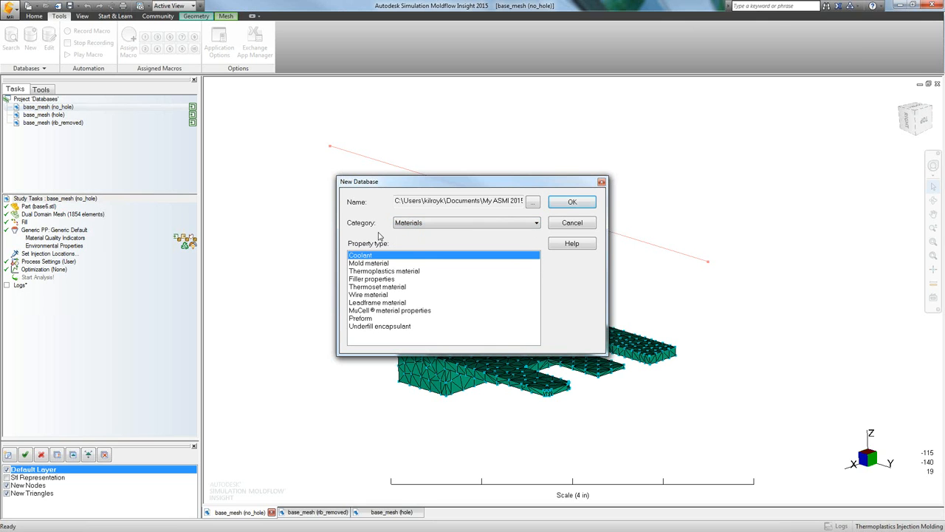
{"action": "mouse_move", "coordinate": [504, 200]}
{"action": "left_mouse_down"}
{"action": "mouse_move", "coordinate": [530, 201]}
{"action": "mouse_move", "coordinate": [513, 201]}
{"action": "left_mouse_up"}
{"action": "left_click", "coordinate": [503, 200]}
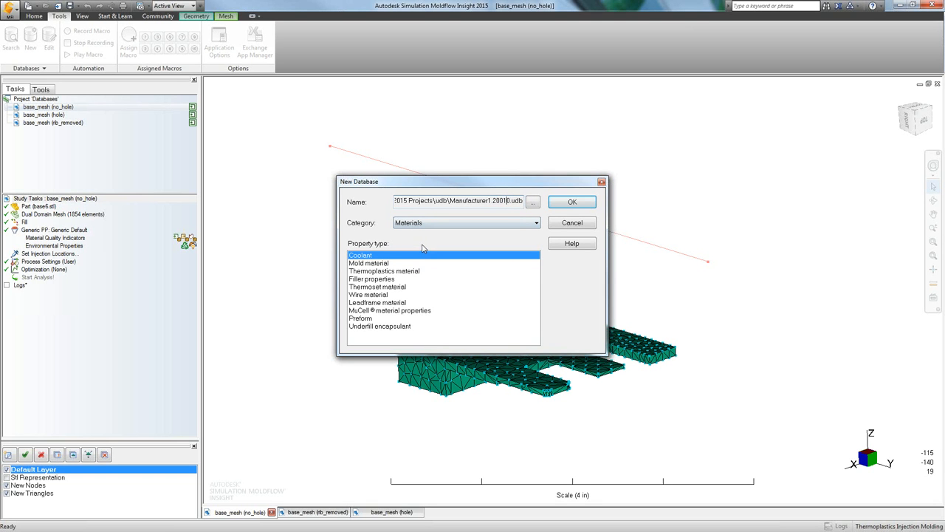
{"action": "left_click", "coordinate": [367, 271]}
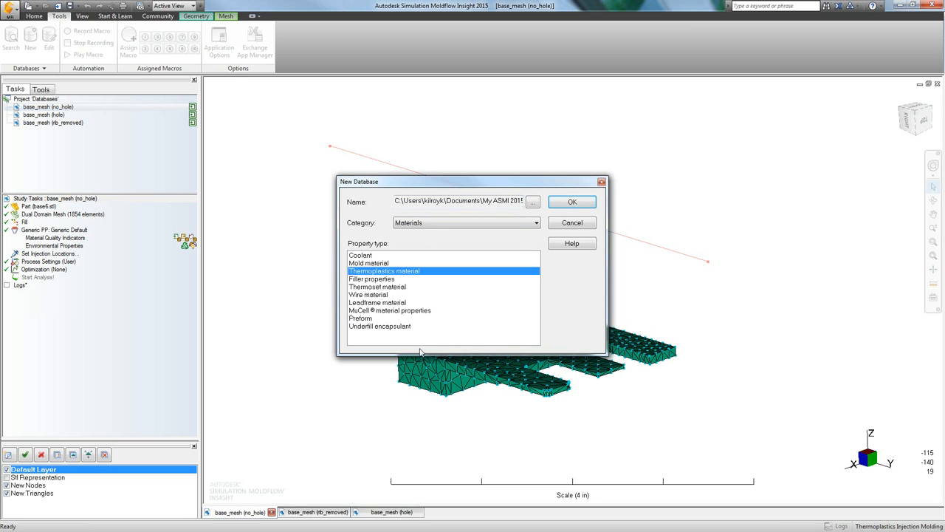
{"action": "left_click_drag", "start_coordinate": [481, 201], "coordinate": [501, 200]}
{"action": "left_click", "coordinate": [482, 200]}
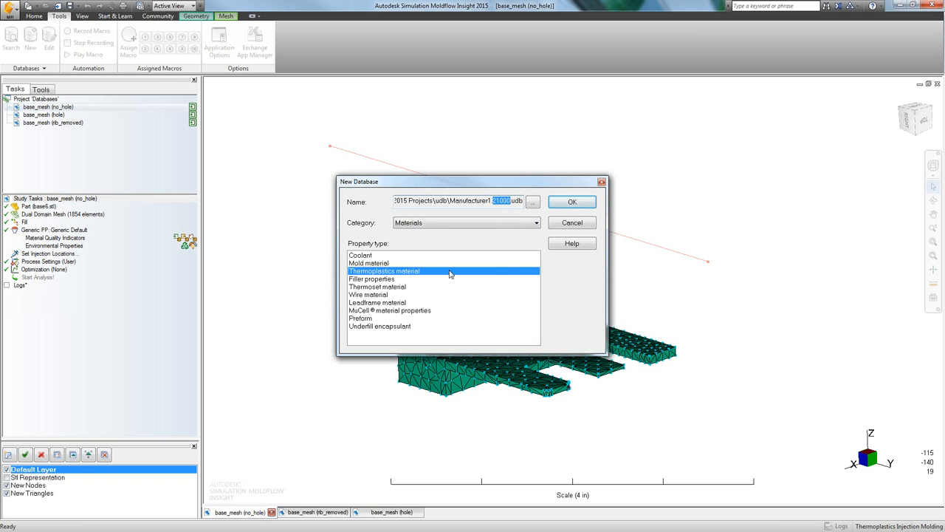
{"action": "left_click", "coordinate": [568, 203]}
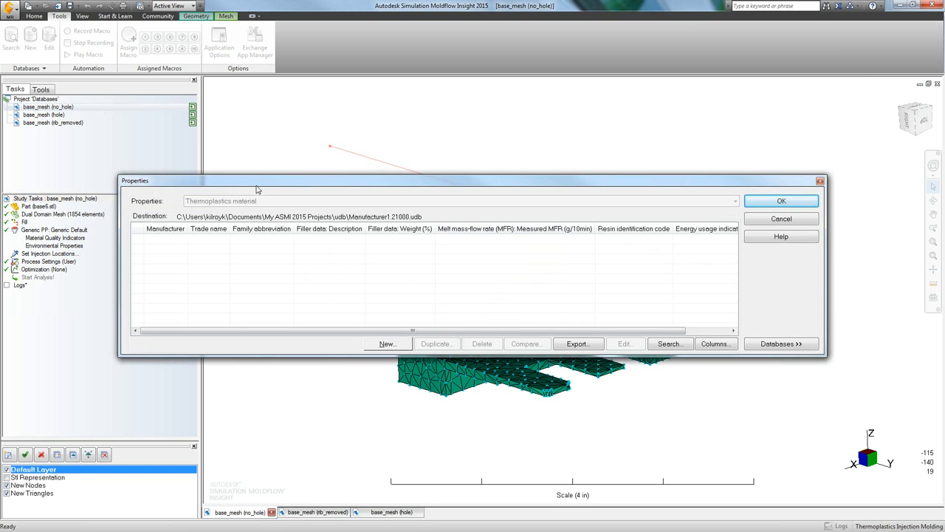
Copy the SABIC Innovative Plastics material Thermocomp DF-1006 SM from the system thermoplastics database into the Manufacturer1 database.
{"action": "left_click_drag", "start_coordinate": [260, 187], "coordinate": [259, 130]}
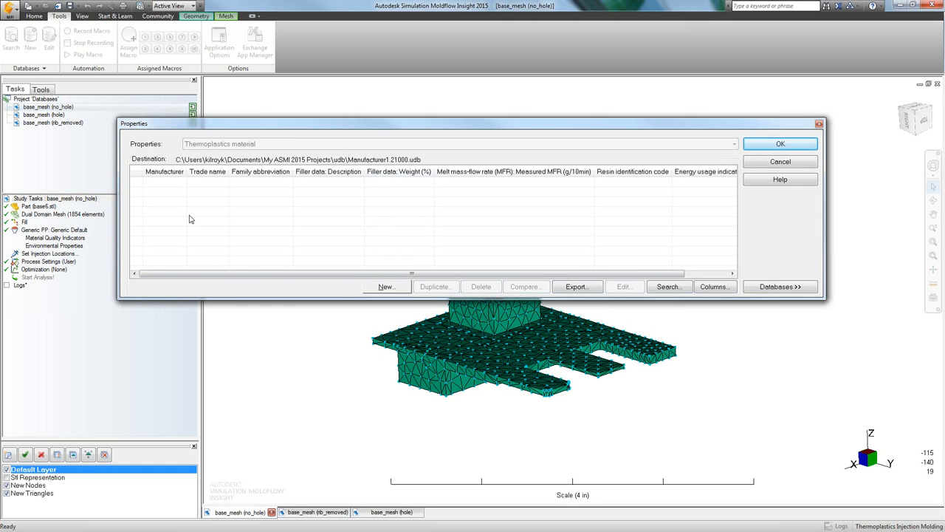
{"action": "left_click", "coordinate": [775, 287]}
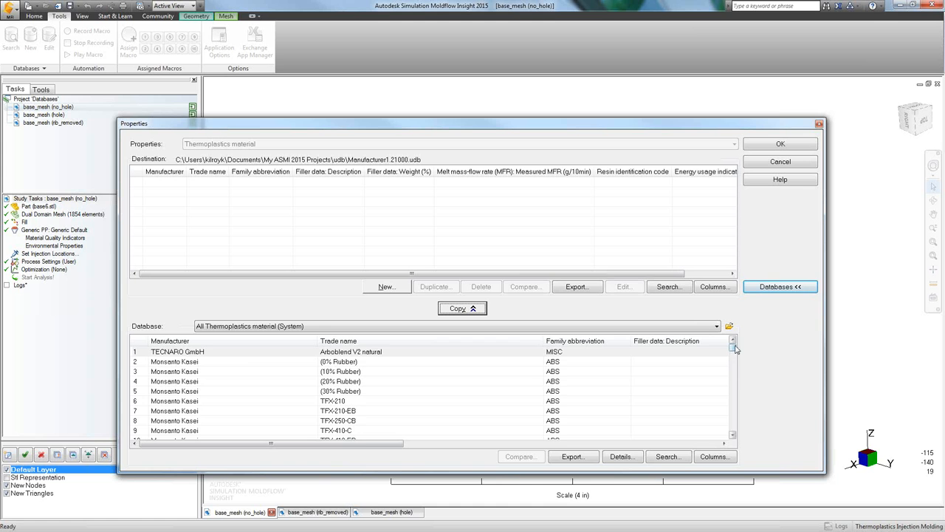
{"action": "left_click_drag", "start_coordinate": [735, 349], "coordinate": [735, 364]}
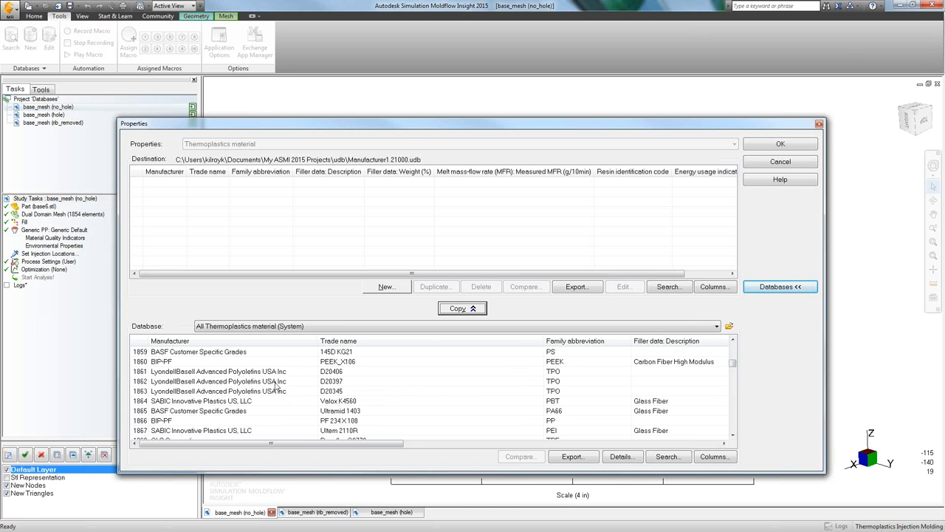
{"action": "scroll", "coordinate": [279, 389], "scroll_direction": "up", "scroll_amount": 10}
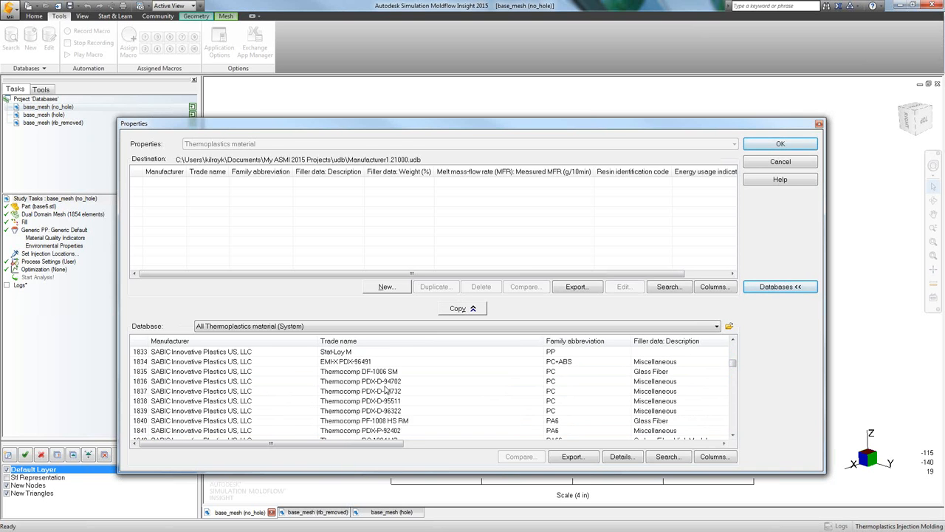
{"action": "scroll", "coordinate": [385, 391], "scroll_direction": "down", "scroll_amount": 1}
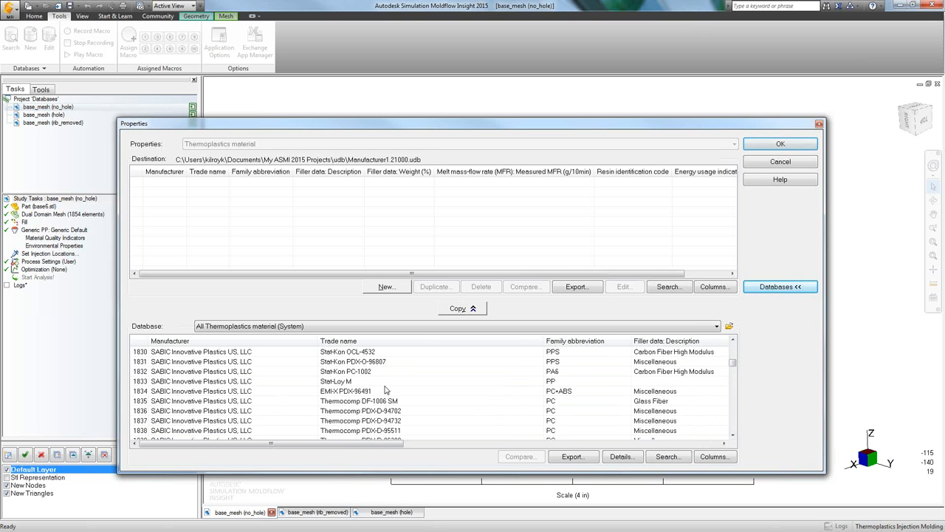
{"action": "left_click", "coordinate": [316, 422]}
{"action": "left_click", "coordinate": [267, 401]}
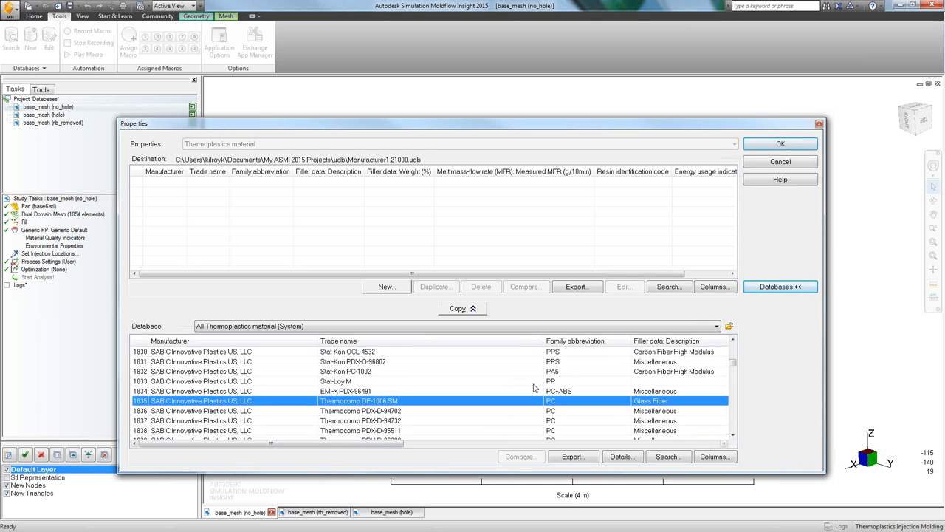
{"action": "left_click", "coordinate": [461, 310]}
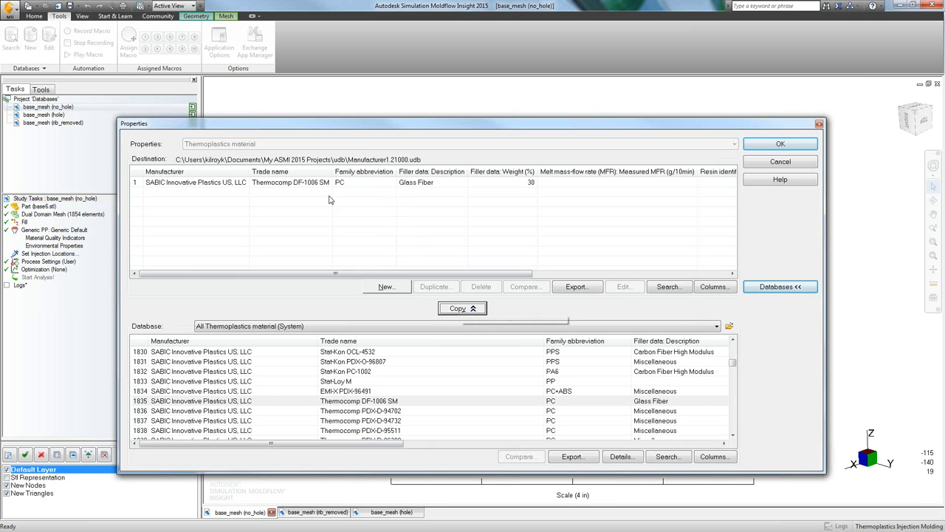
Review the materials in All Thermoplastics material (User) and return the source database to All Thermoplastics material (System).
{"action": "left_click", "coordinate": [207, 183]}
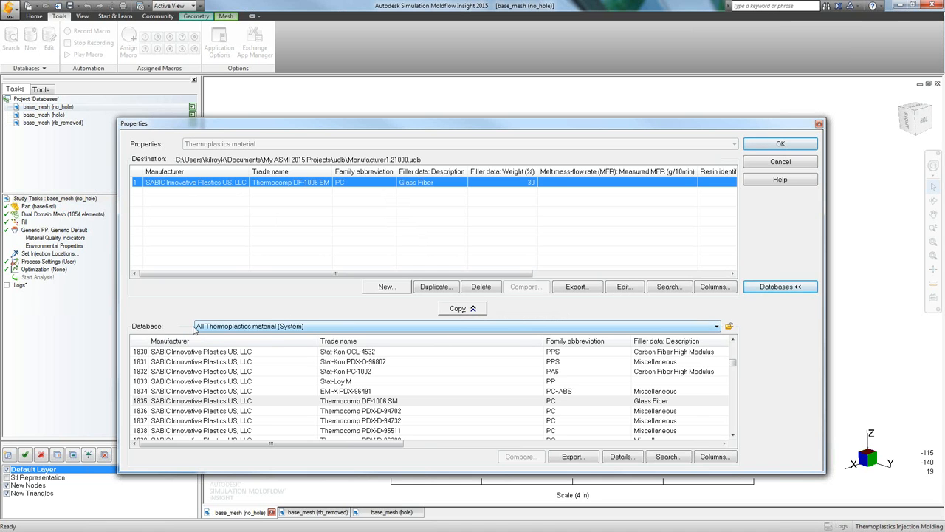
{"action": "left_click", "coordinate": [287, 329]}
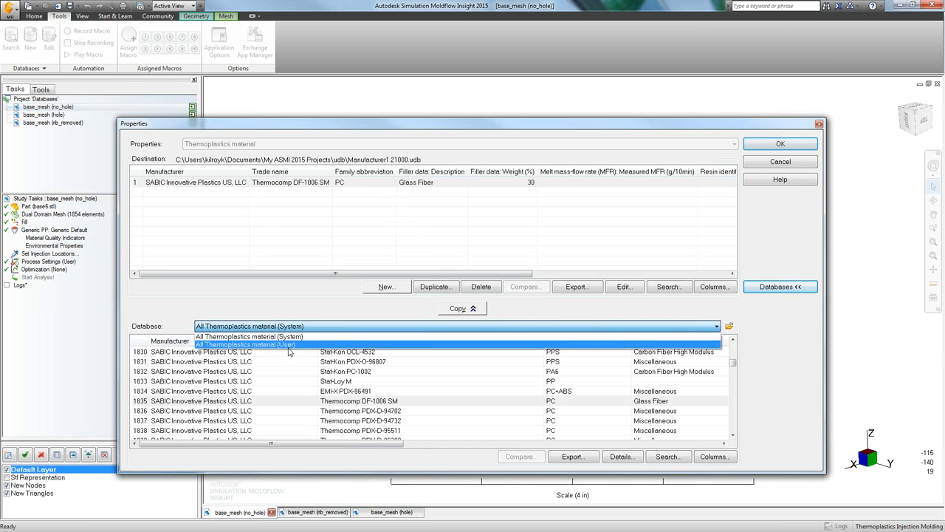
{"action": "left_click", "coordinate": [276, 345]}
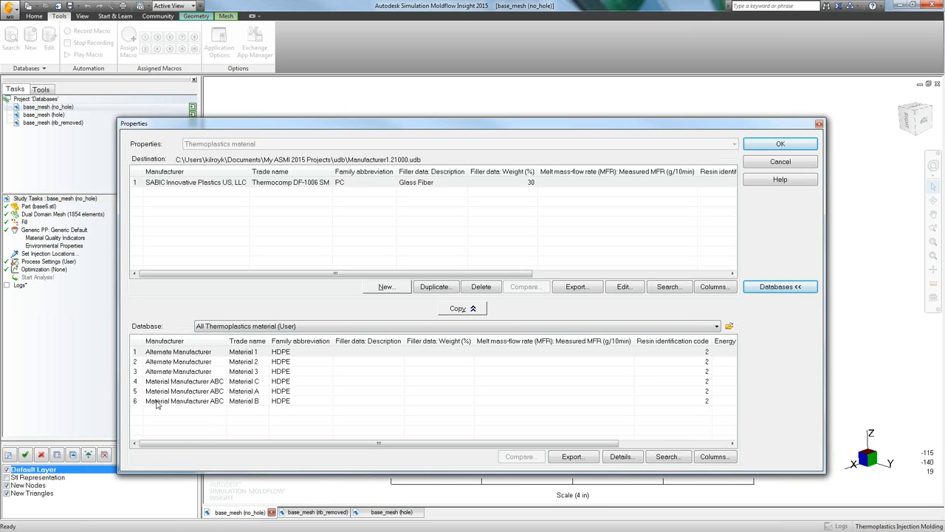
{"action": "left_click", "coordinate": [278, 328]}
{"action": "left_click", "coordinate": [274, 338]}
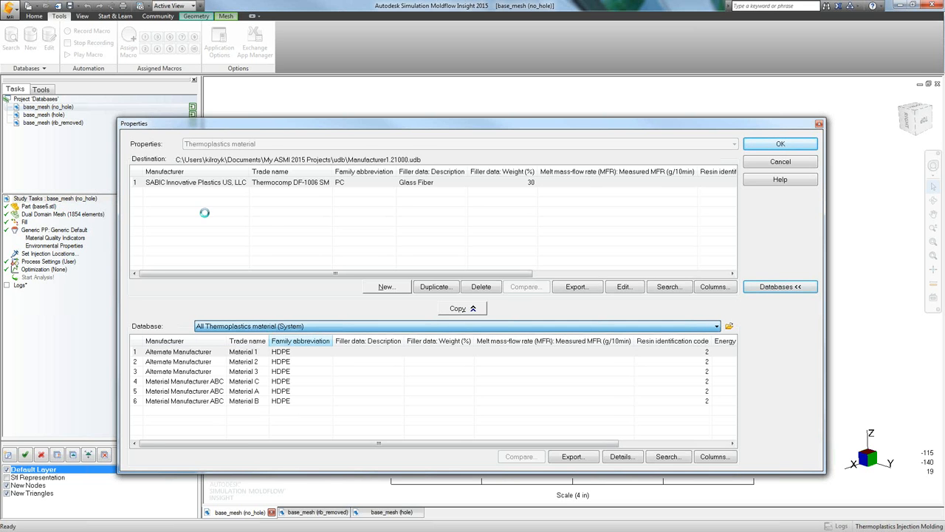
{"action": "left_click", "coordinate": [223, 184]}
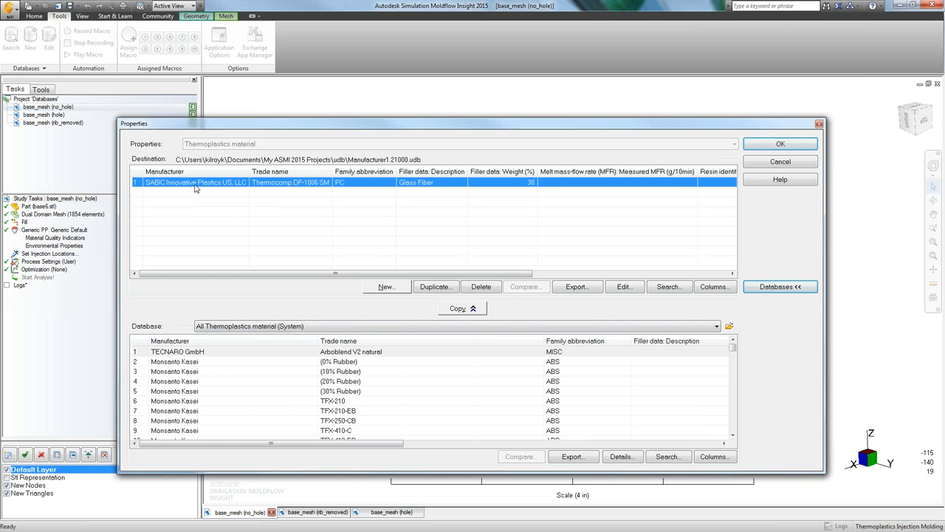
Set the name of the copied Thermocomp DF-1006 SM material to Material1 and save the Manufacturer1 database.
{"action": "left_click", "coordinate": [617, 287]}
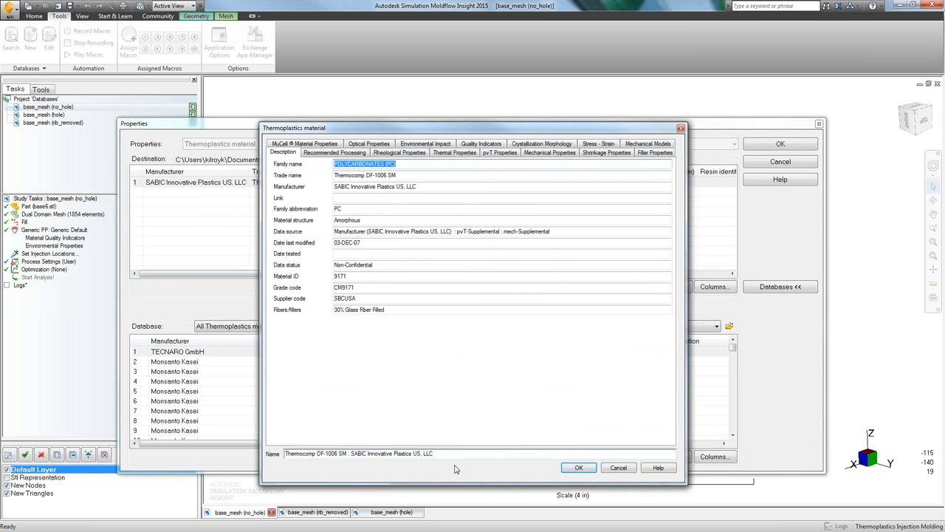
{"action": "left_click_drag", "start_coordinate": [459, 456], "coordinate": [287, 439]}
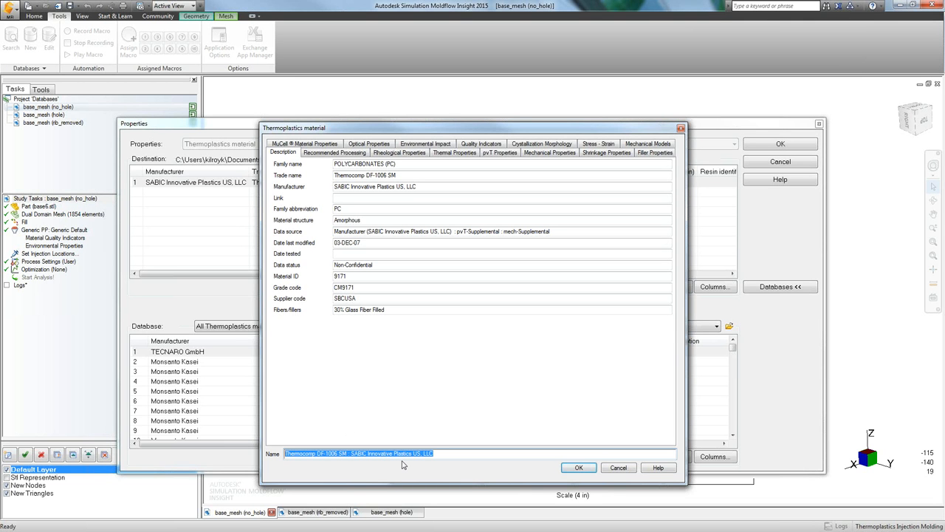
{"action": "type", "text": "Material1"}
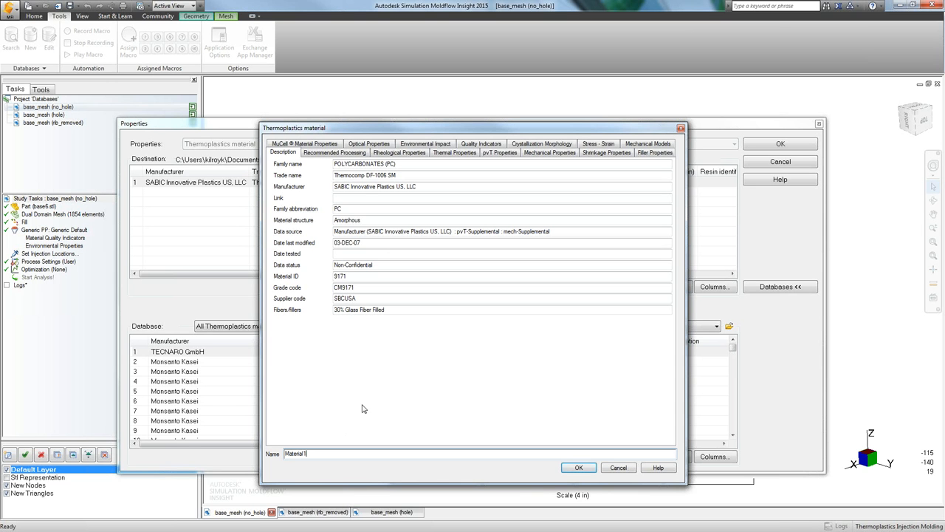
{"action": "left_click", "coordinate": [579, 469]}
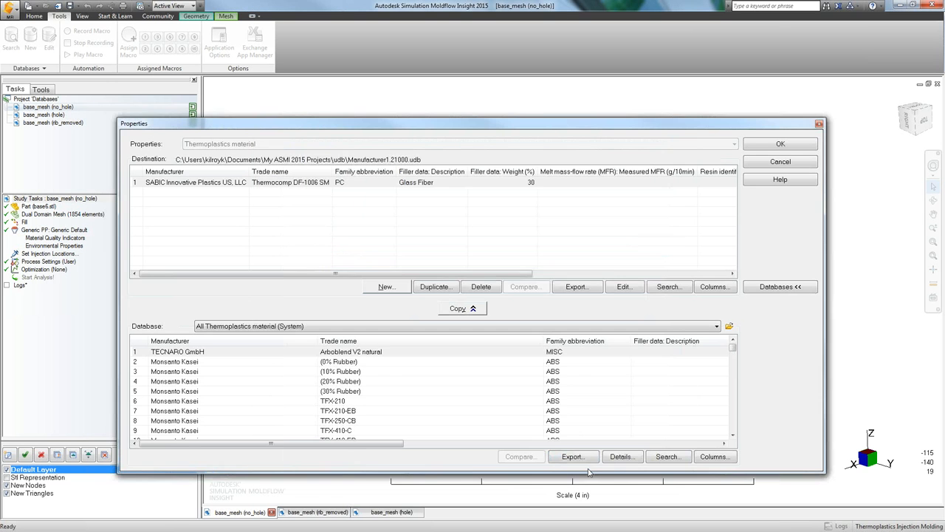
{"action": "left_click", "coordinate": [247, 183]}
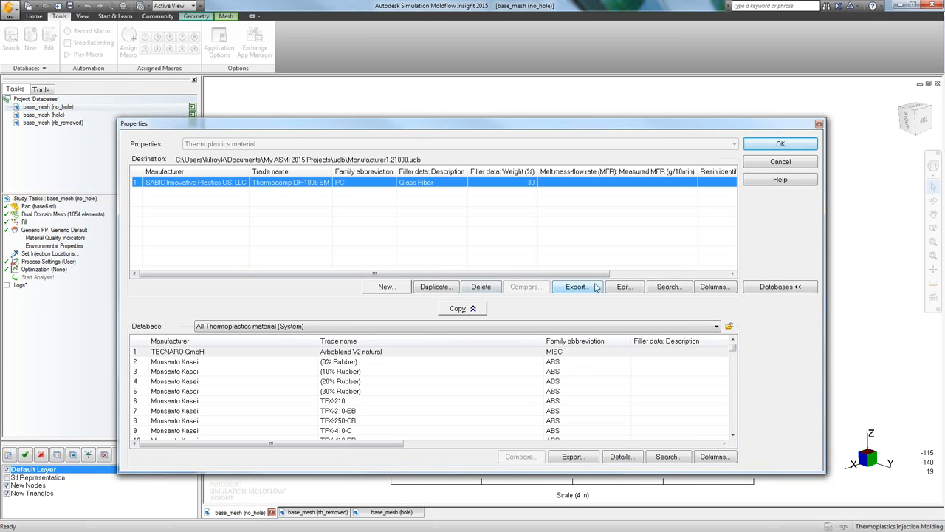
{"action": "left_click", "coordinate": [759, 150]}
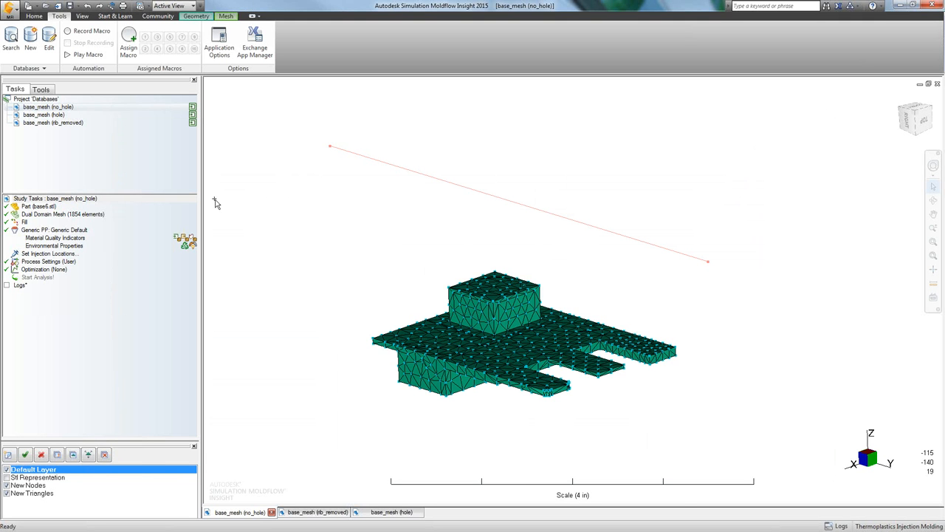
Look up Thermocomp DF-1006 SM in All Thermoplastics material (User) from the study's material selection and cancel without selecting a material.
{"action": "left_click", "coordinate": [31, 232]}
{"action": "double_click", "coordinate": [31, 232]}
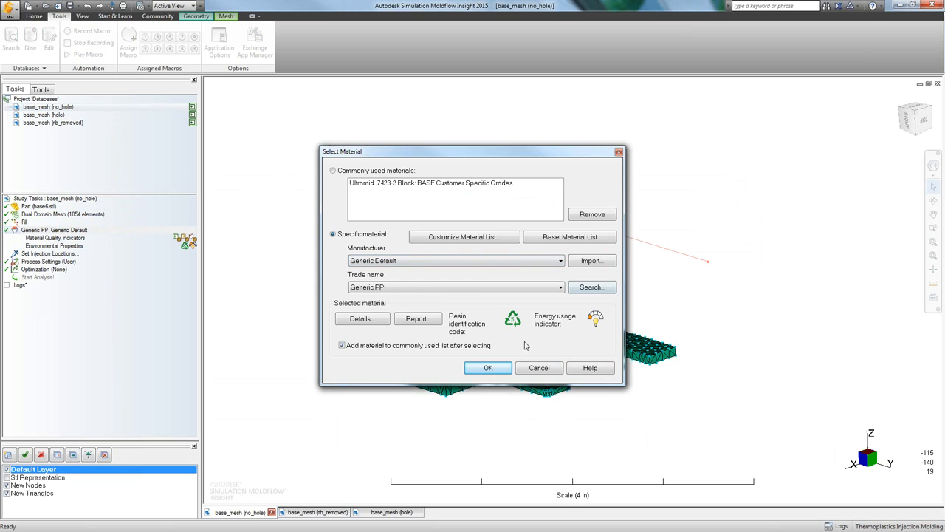
{"action": "left_click", "coordinate": [583, 285]}
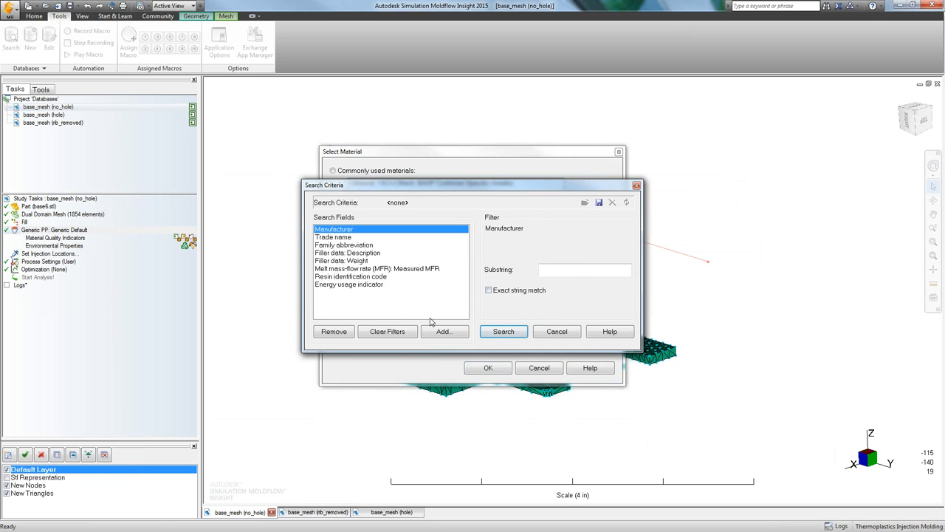
{"action": "left_click", "coordinate": [508, 335]}
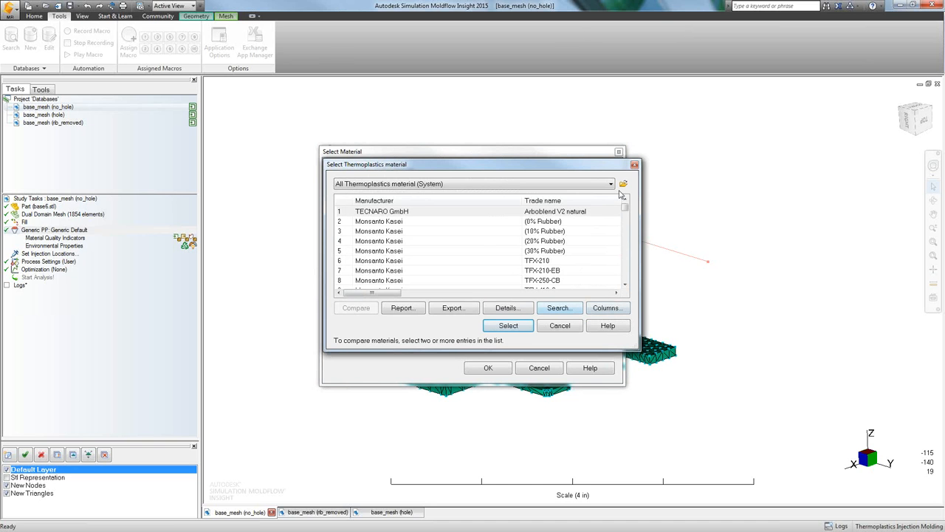
{"action": "left_click", "coordinate": [611, 184]}
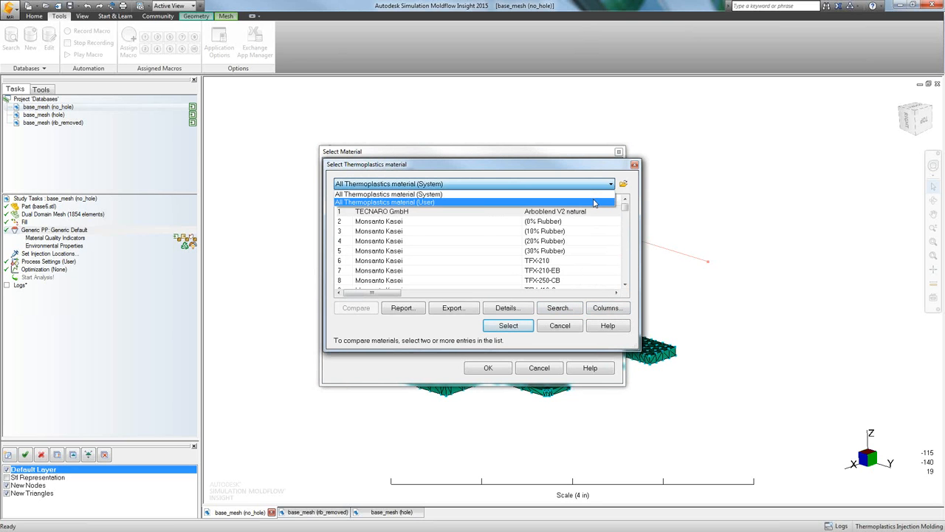
{"action": "left_click", "coordinate": [594, 202]}
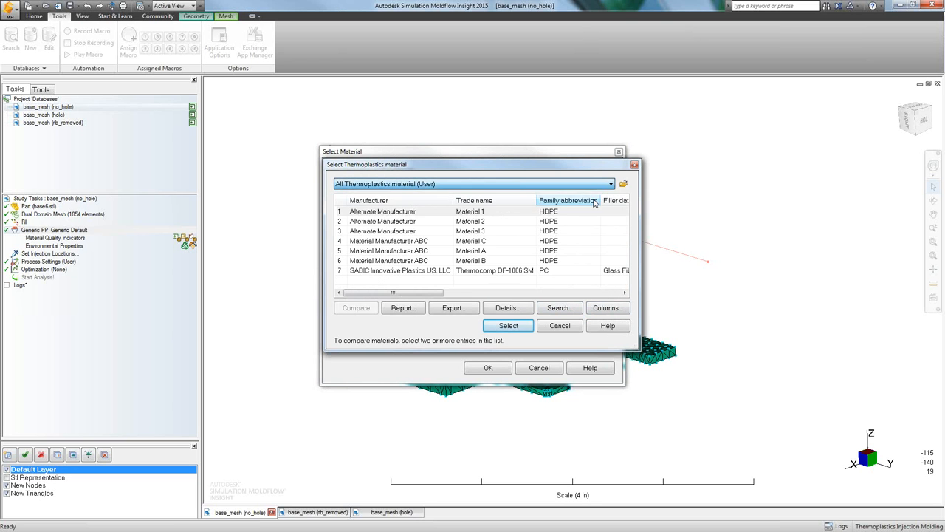
{"action": "left_click", "coordinate": [392, 271]}
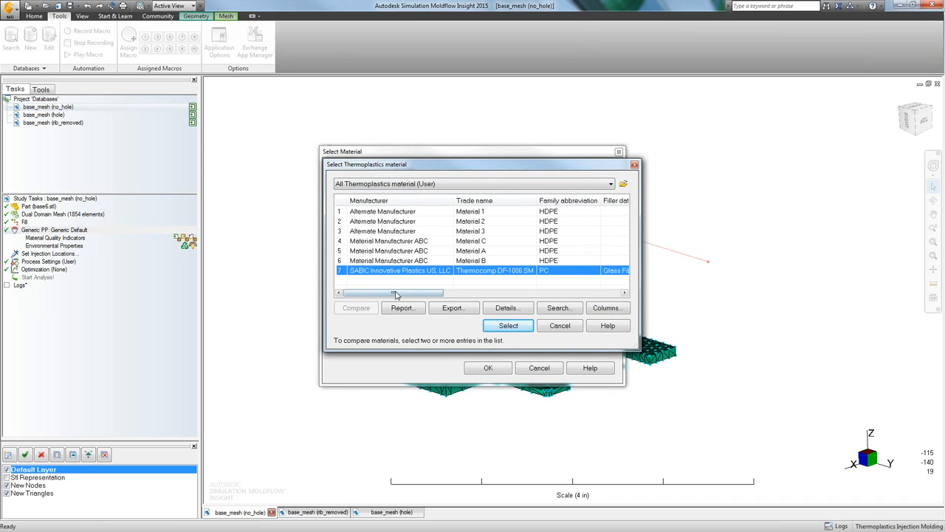
{"action": "left_click_drag", "start_coordinate": [395, 294], "coordinate": [351, 293]}
{"action": "left_click", "coordinate": [558, 329]}
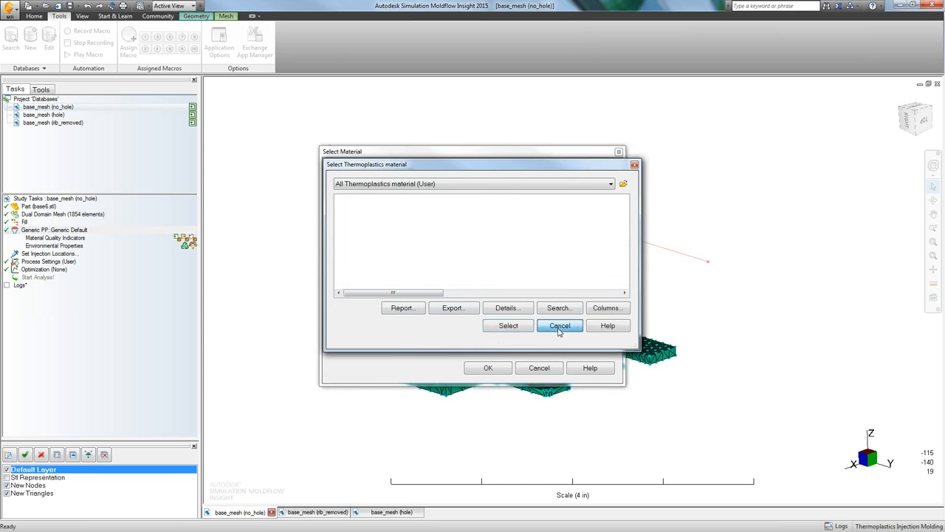
{"action": "left_click", "coordinate": [541, 368]}
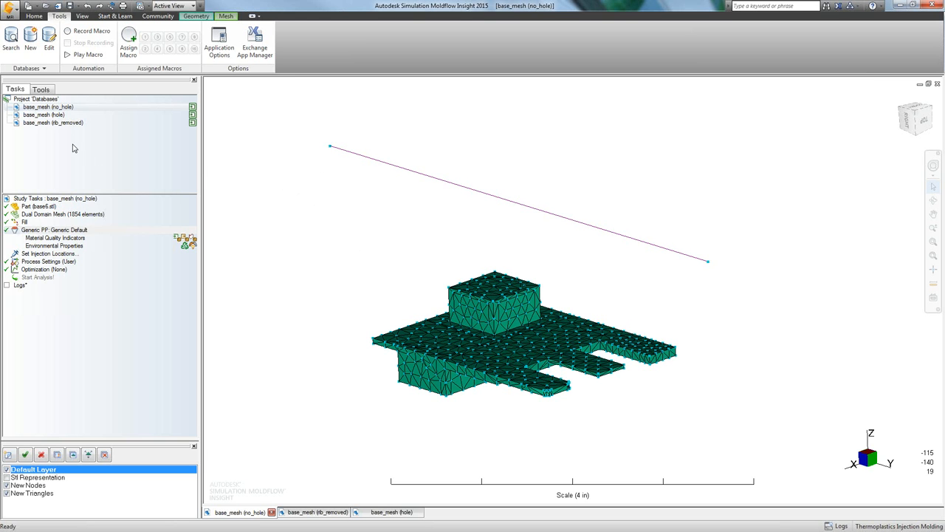
Open the existing database Molder A IM Machines.30007.udb from the udb folder for editing.
{"action": "left_click", "coordinate": [46, 107]}
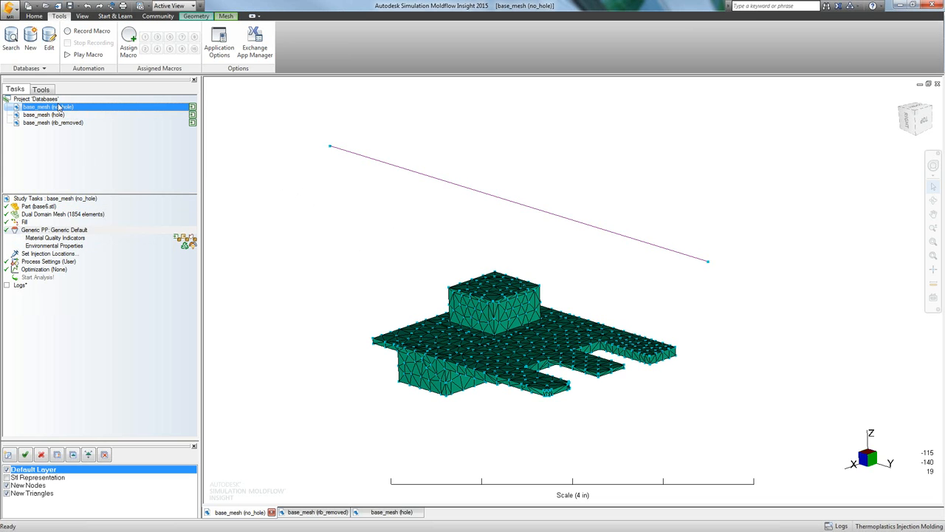
{"action": "left_click", "coordinate": [45, 52]}
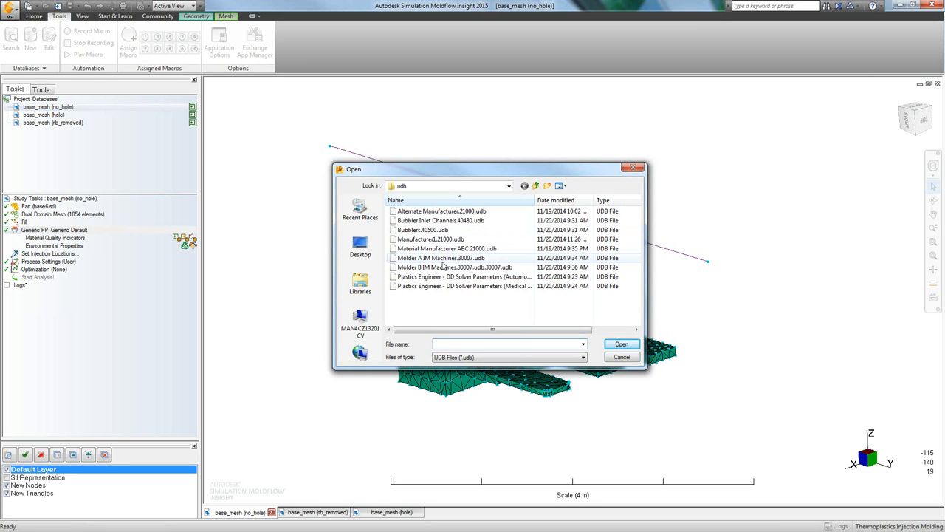
{"action": "left_click", "coordinate": [443, 260]}
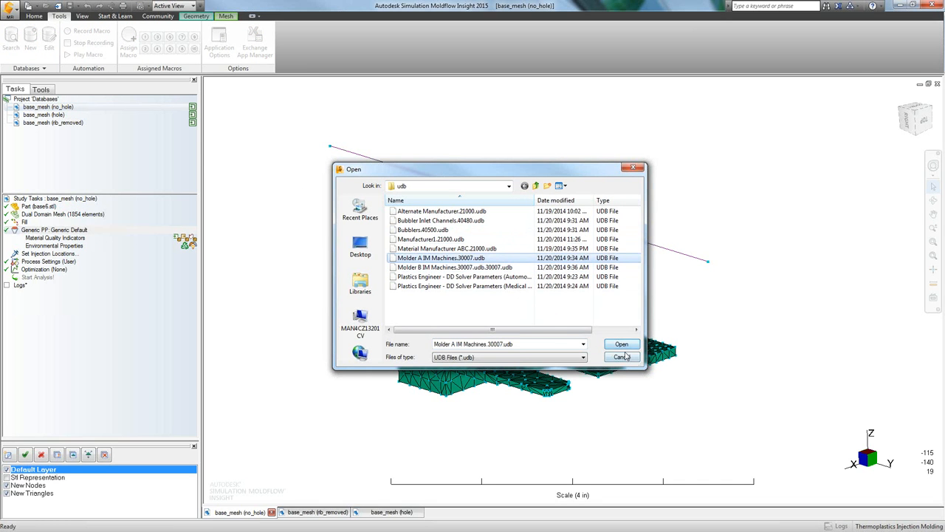
{"action": "left_click", "coordinate": [624, 345]}
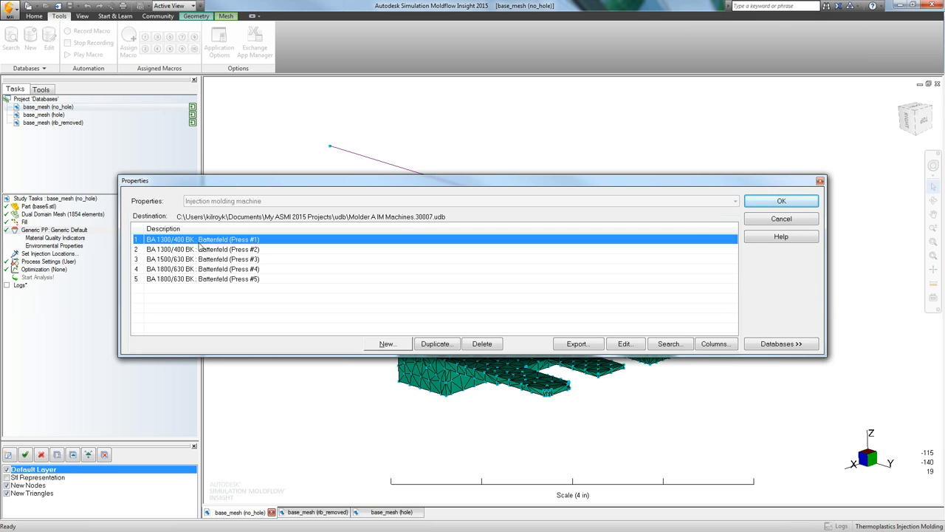
Review the Battenfeld injection molding machines listed in the Molder A database, from Press #1 to Press #5.
{"action": "key", "text": "Down"}
{"action": "key", "text": "Down"}
{"action": "key", "text": "Down"}
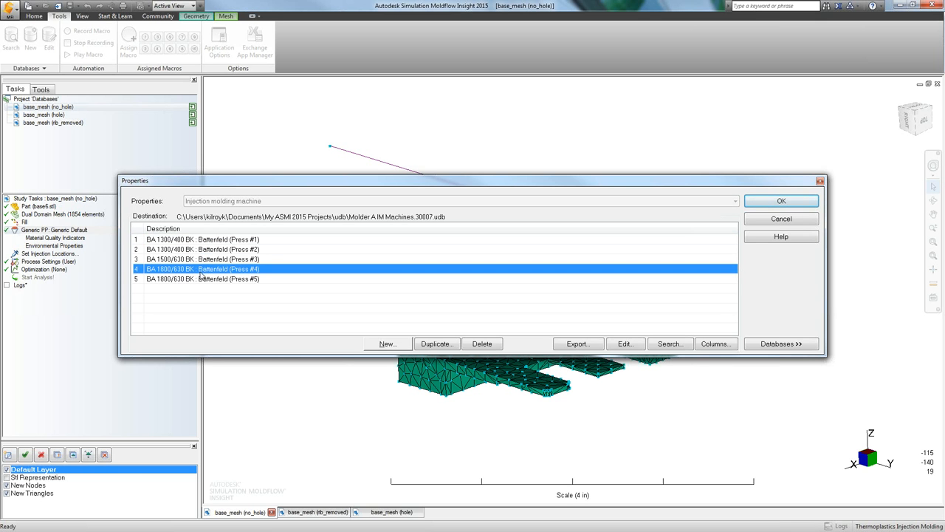
{"action": "left_click", "coordinate": [202, 290]}
{"action": "left_click", "coordinate": [199, 279]}
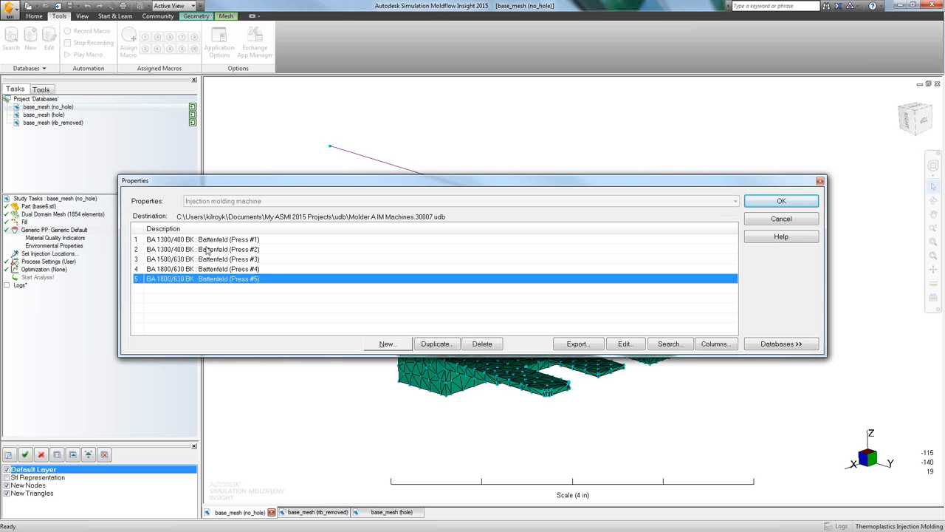
{"action": "key", "text": "Home"}
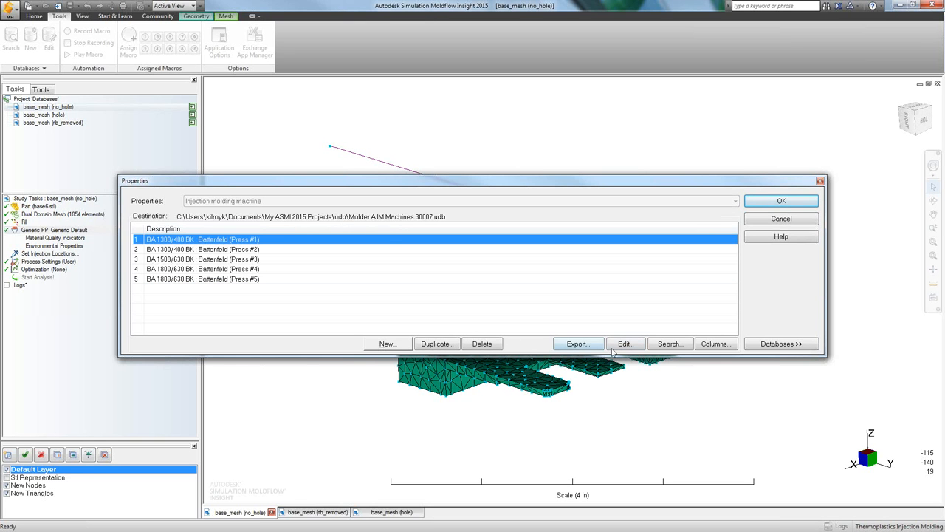
Copy the machine BA 6700/7700 BK : Battenfeld from All Injection molding machine (System) into the Molder A database.
{"action": "left_click", "coordinate": [779, 344]}
{"action": "left_click", "coordinate": [364, 438]}
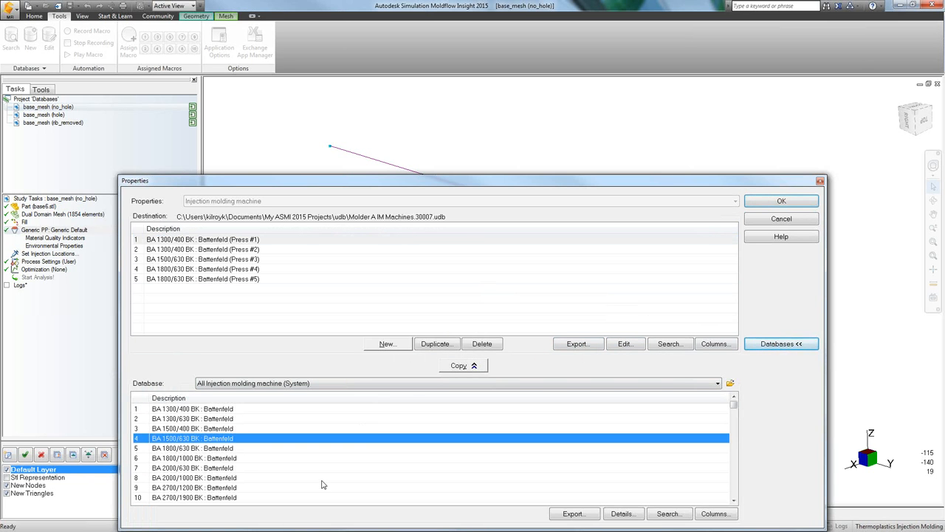
{"action": "scroll", "coordinate": [237, 487], "scroll_direction": "down", "scroll_amount": 1}
{"action": "scroll", "coordinate": [237, 464], "scroll_direction": "down", "scroll_amount": 5}
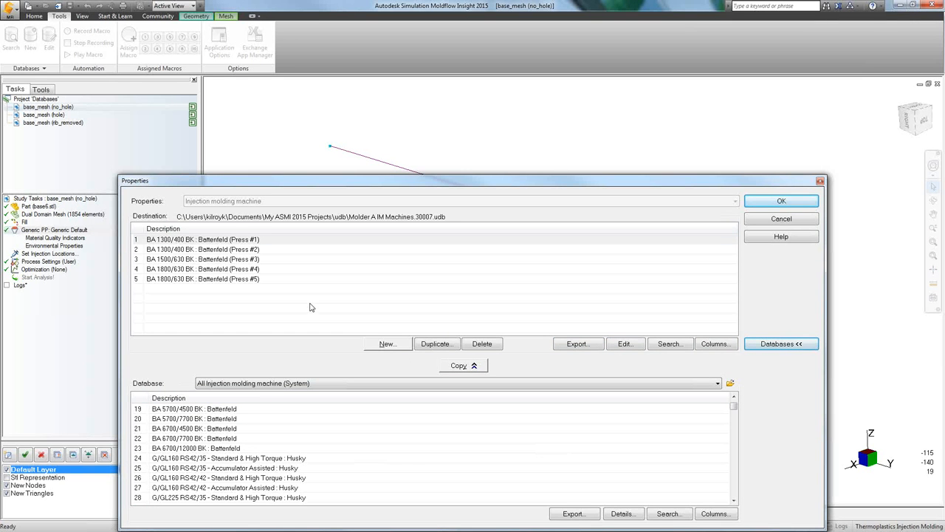
{"action": "left_click", "coordinate": [264, 440]}
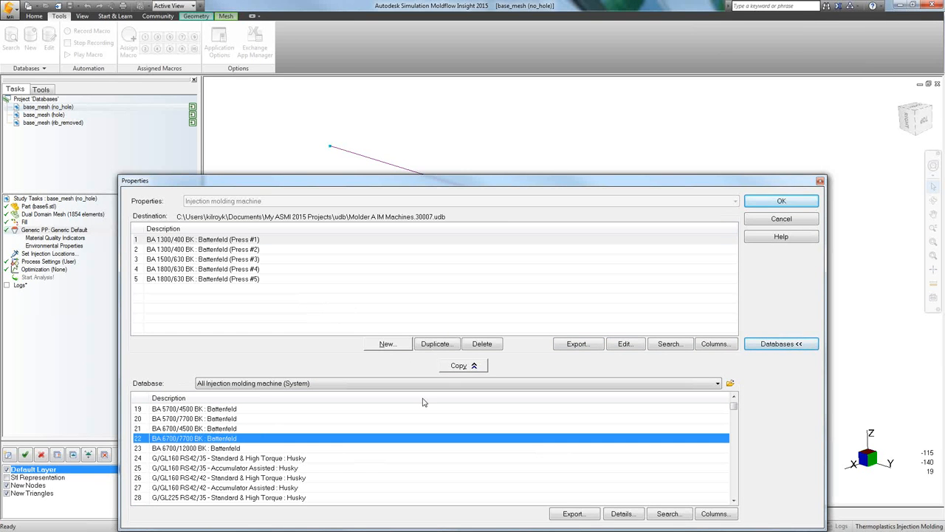
{"action": "left_click", "coordinate": [458, 367]}
{"action": "left_click", "coordinate": [196, 298]}
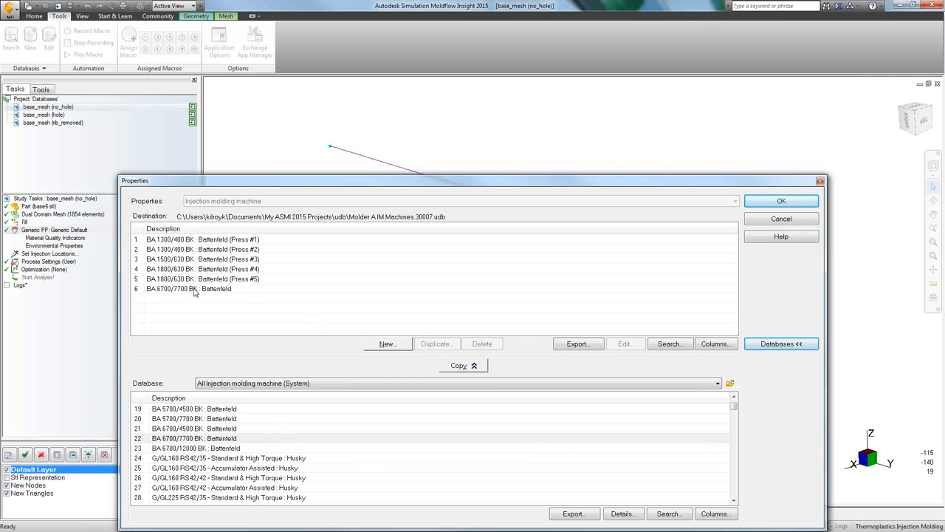
Rename the copied machine as BA 6700/7700 BK : Battenfeld (Pres #6) and save the Molder A database.
{"action": "left_click", "coordinate": [243, 288]}
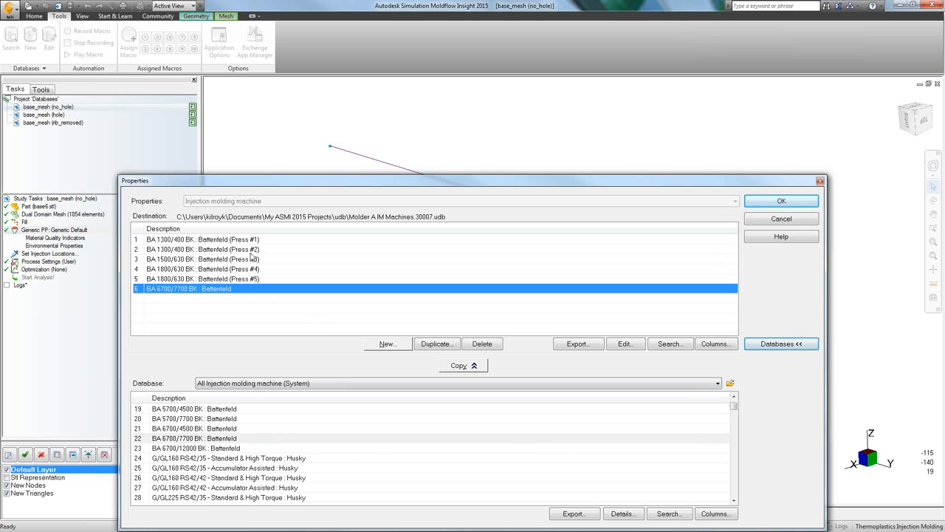
{"action": "left_click", "coordinate": [624, 343]}
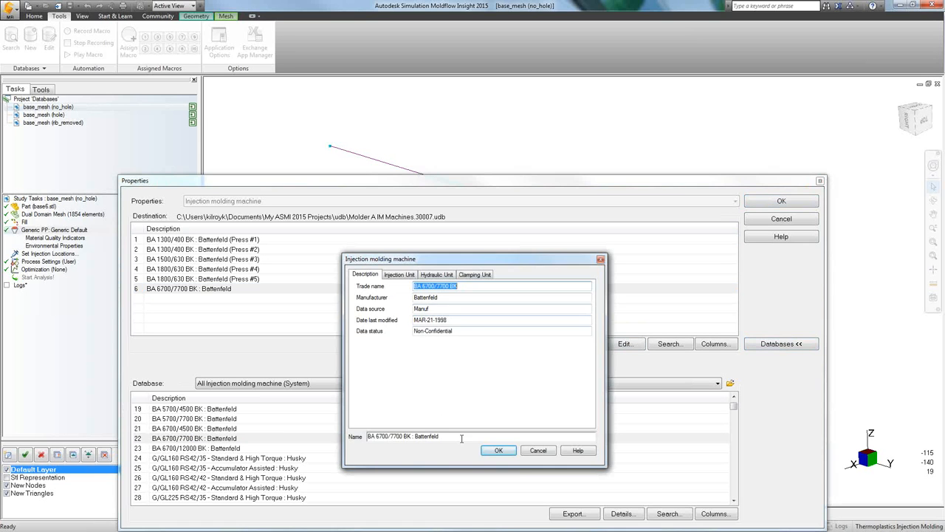
{"action": "left_click", "coordinate": [459, 437]}
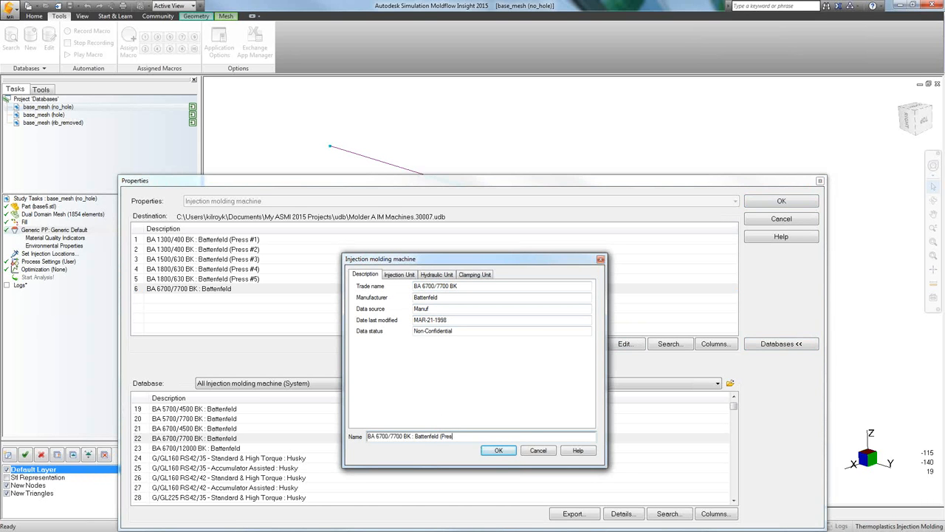
{"action": "left_click", "coordinate": [481, 452]}
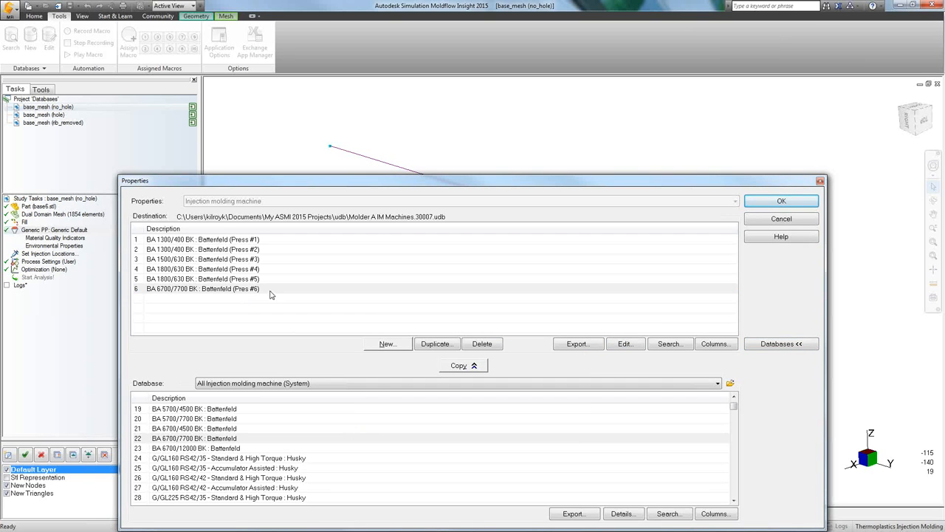
{"action": "left_click", "coordinate": [754, 206]}
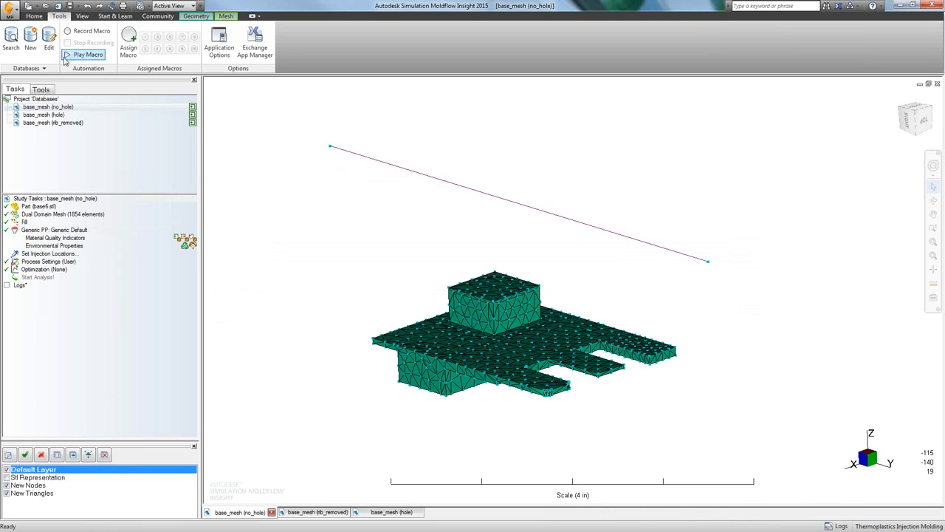
Open the database Molder B IM Machines.30007.udb.30007.udb and review its Cincinnati Milacron machines, from Press #1 to Press #4.
{"action": "left_click", "coordinate": [48, 49]}
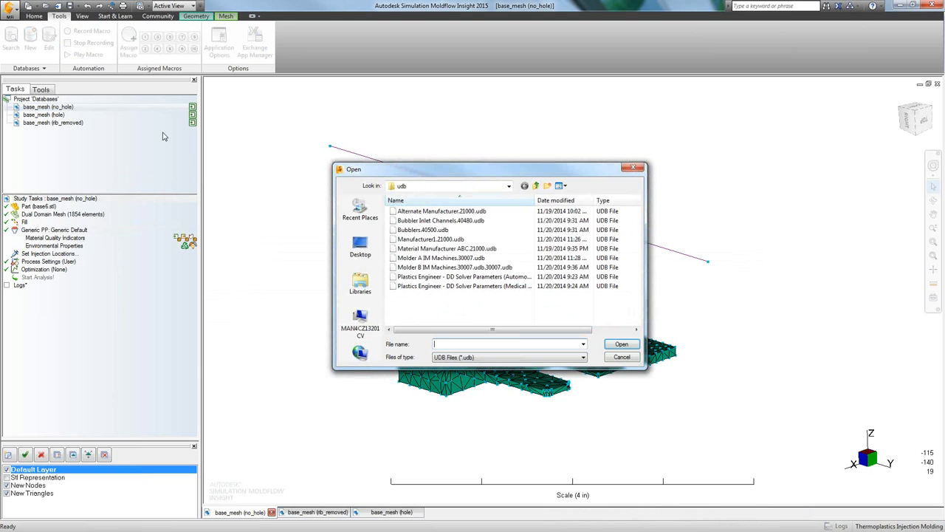
{"action": "left_click", "coordinate": [405, 267]}
{"action": "double_click", "coordinate": [405, 267]}
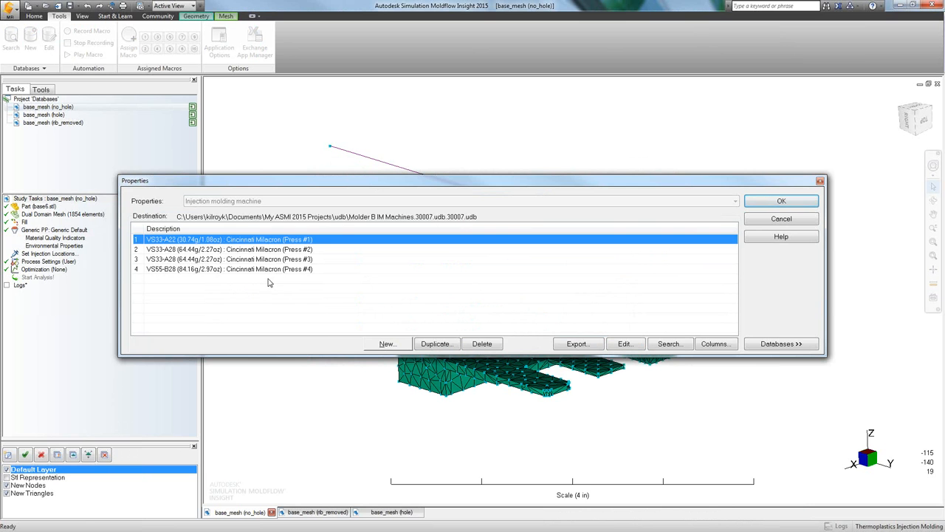
{"action": "left_click", "coordinate": [264, 270]}
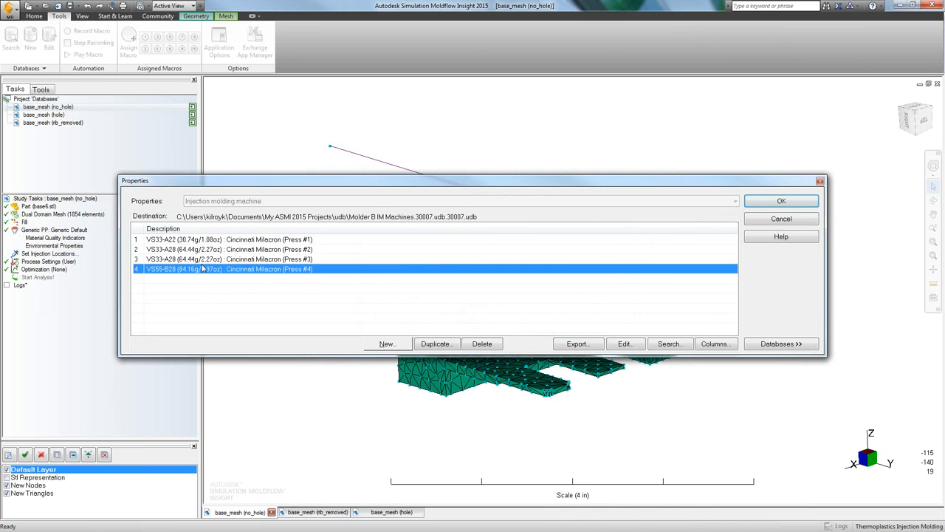
{"action": "left_click", "coordinate": [272, 241]}
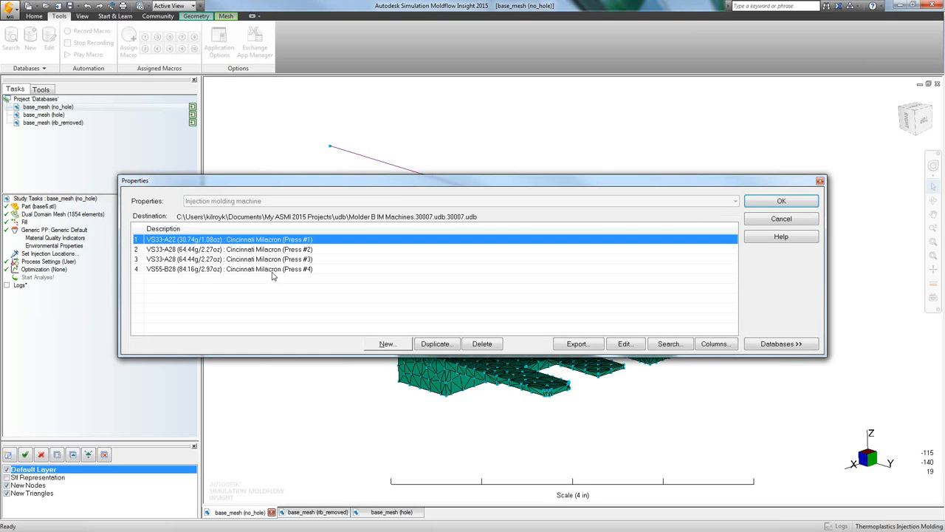
{"action": "left_click", "coordinate": [271, 271]}
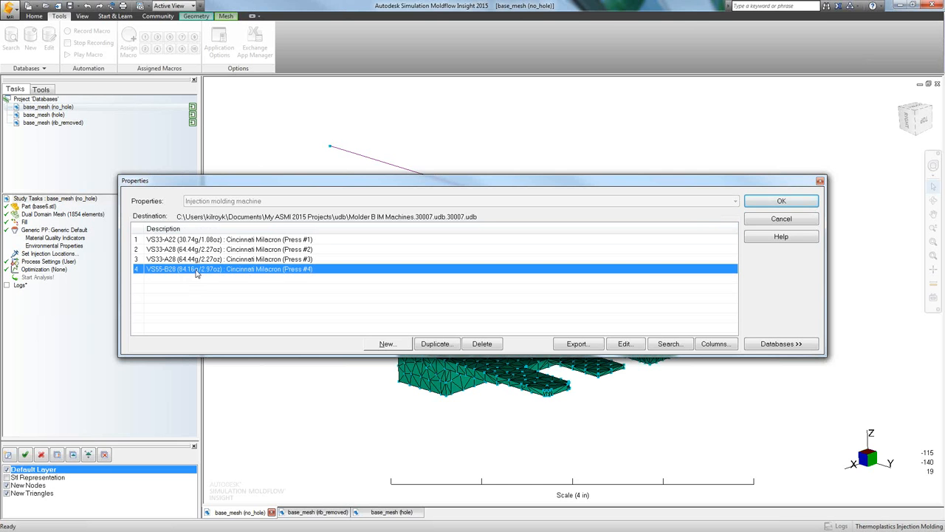
Close the Molder B database without saving changes and switch to the base_mesh (rib_removed) study.
{"action": "left_click", "coordinate": [751, 222]}
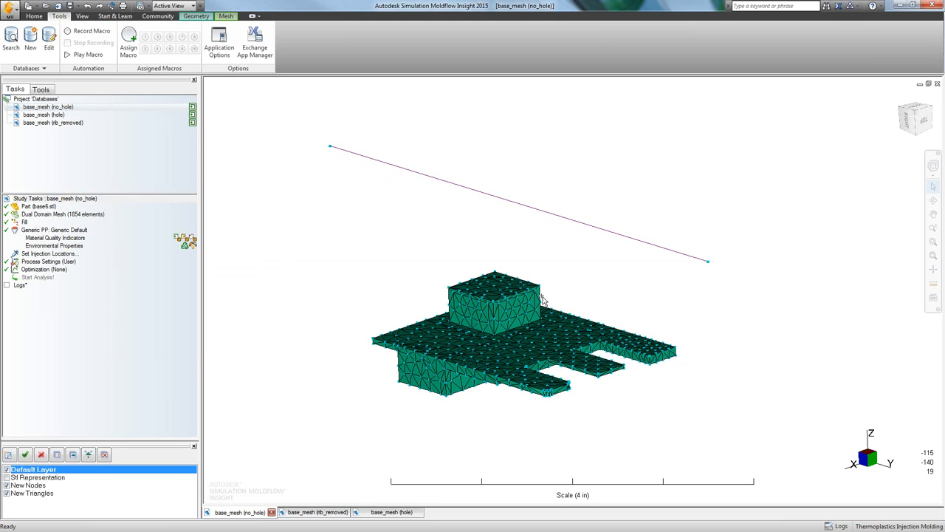
{"action": "left_click", "coordinate": [303, 515]}
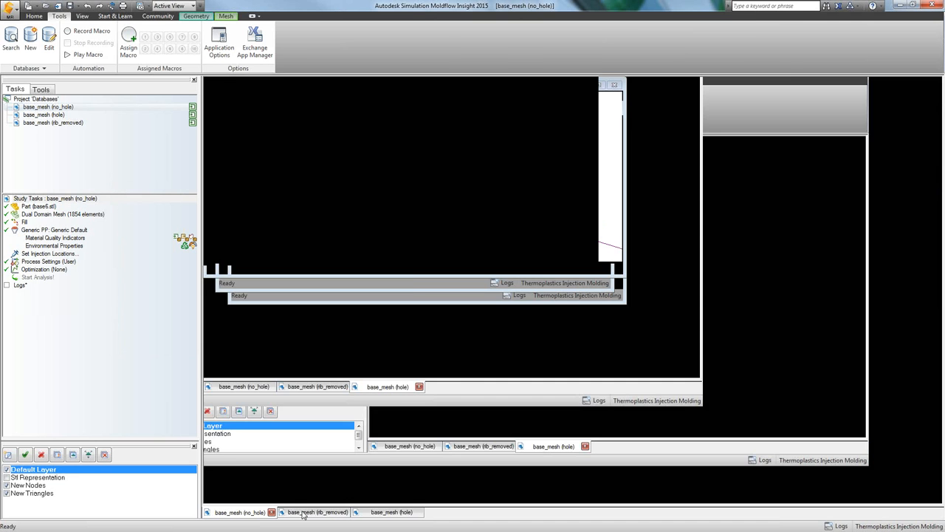
{"action": "middle_click_drag", "start_coordinate": [363, 381], "coordinate": [371, 331]}
{"action": "left_click_drag", "start_coordinate": [372, 331], "coordinate": [305, 276]}
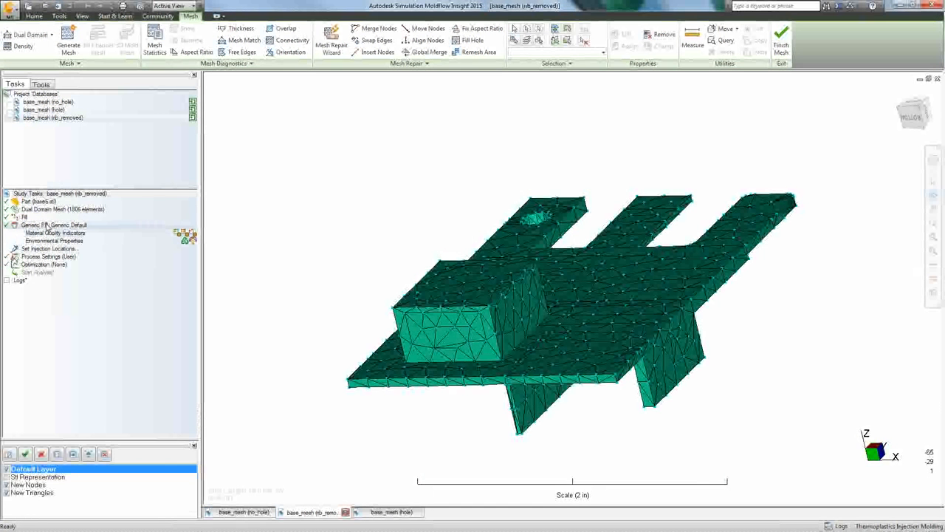
In the fill process settings' advanced options, assign BA 1500/630 BK : Battenfeld (Press #3) from the Molder A IM Machines database as injection molding machine.
{"action": "double_click", "coordinate": [48, 257]}
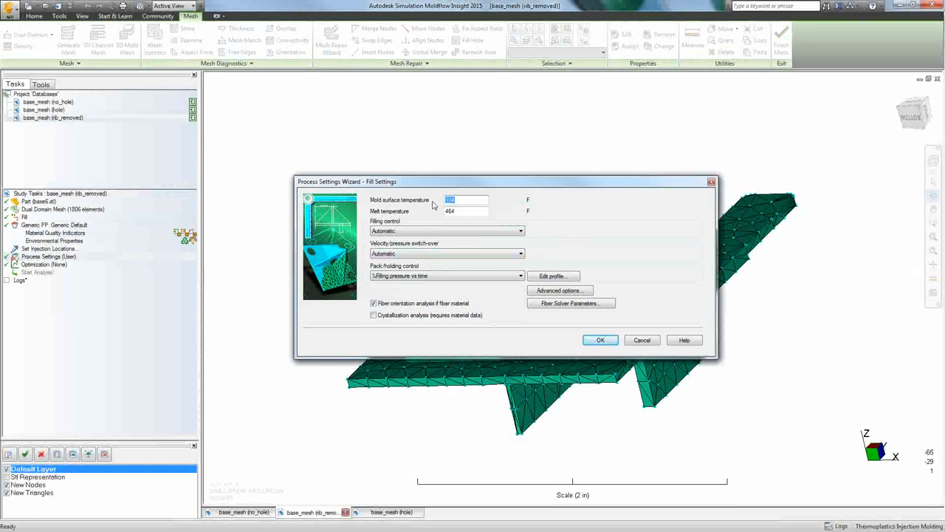
{"action": "left_click", "coordinate": [550, 291]}
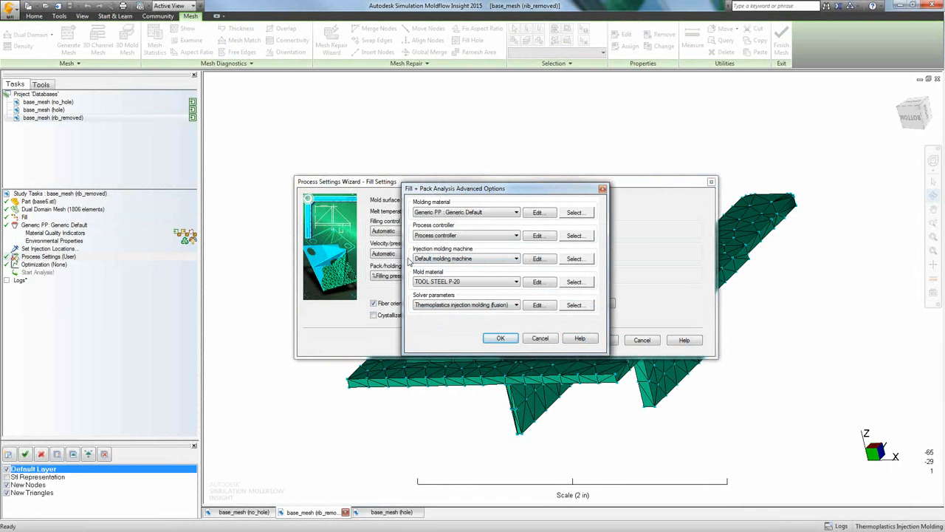
{"action": "left_click", "coordinate": [575, 259]}
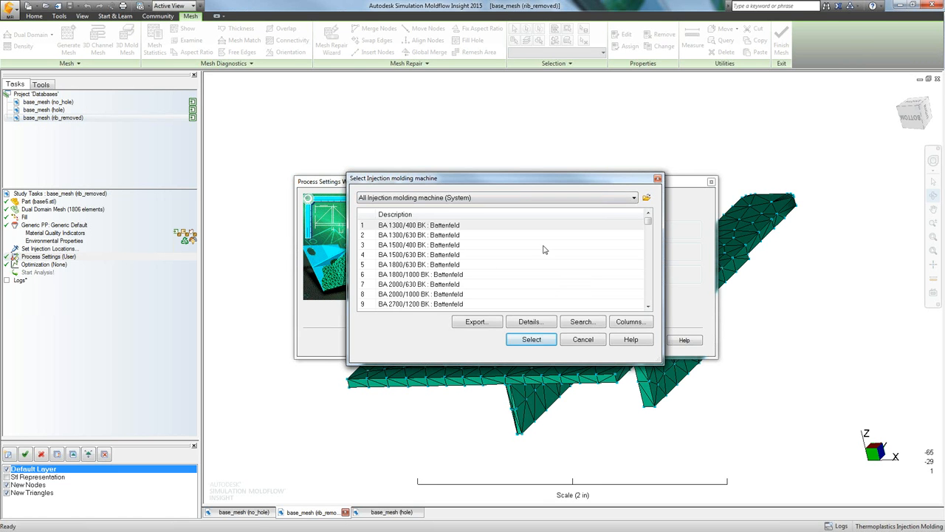
{"action": "left_click", "coordinate": [635, 198]}
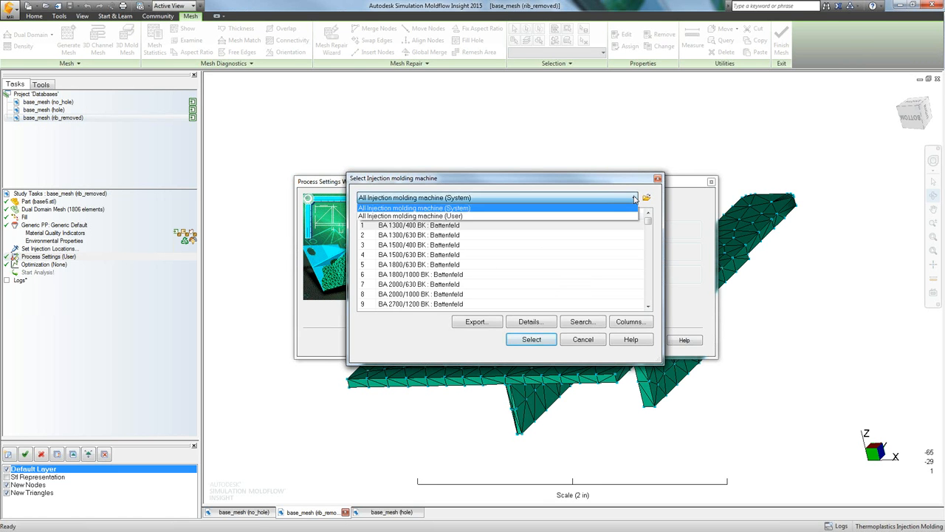
{"action": "left_click", "coordinate": [635, 198]}
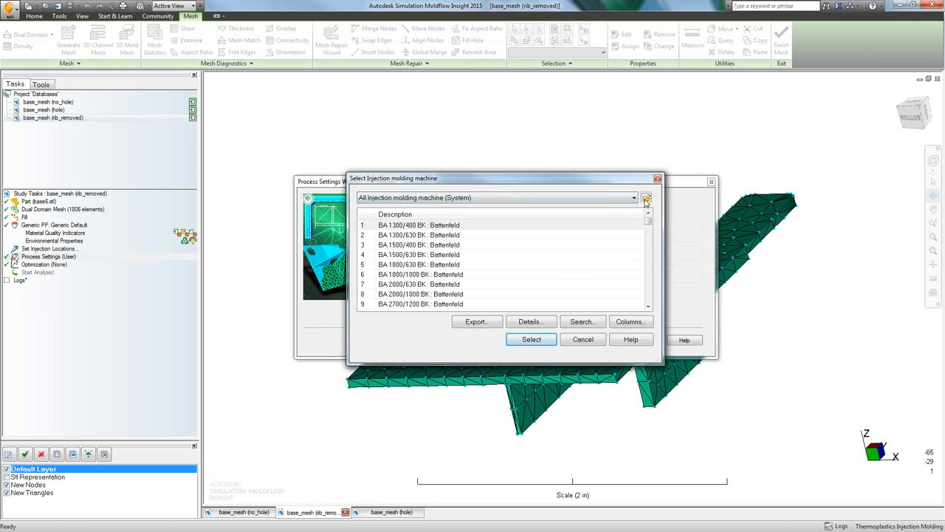
{"action": "left_click", "coordinate": [646, 199]}
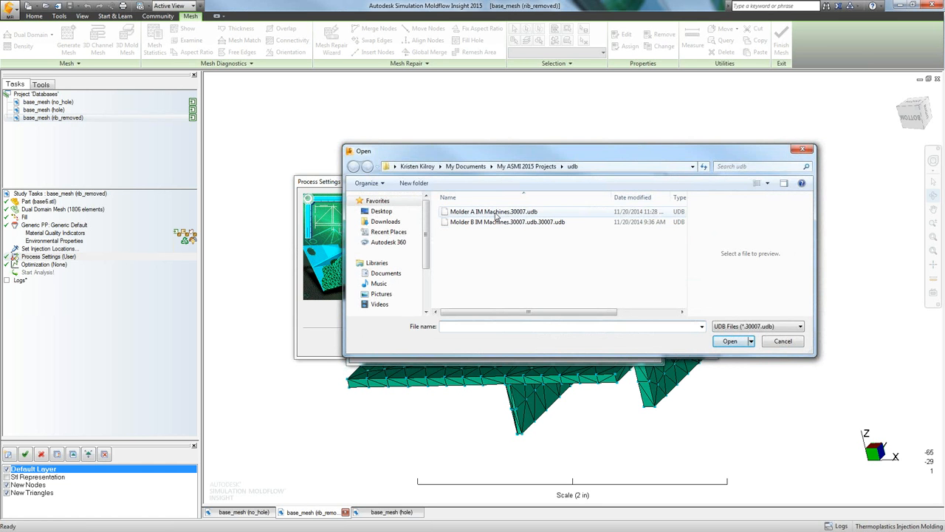
{"action": "left_click", "coordinate": [496, 213]}
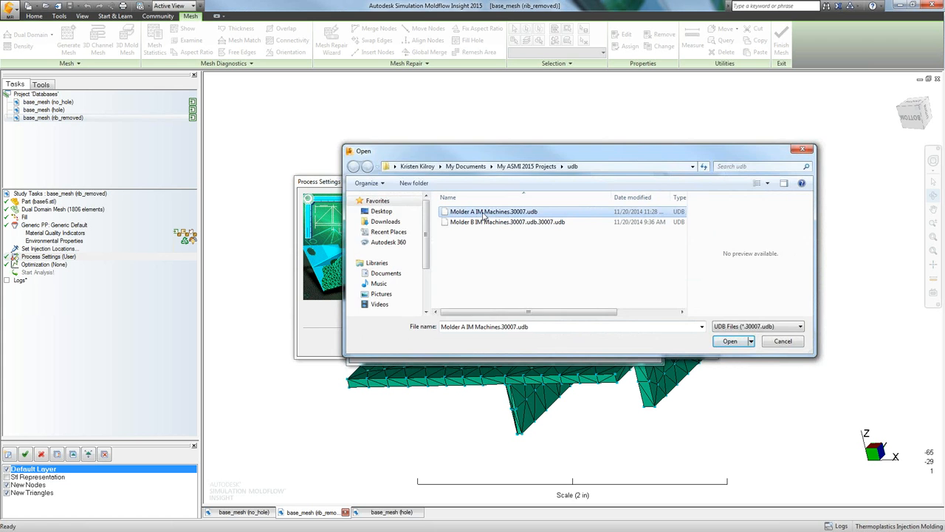
{"action": "double_click", "coordinate": [484, 213]}
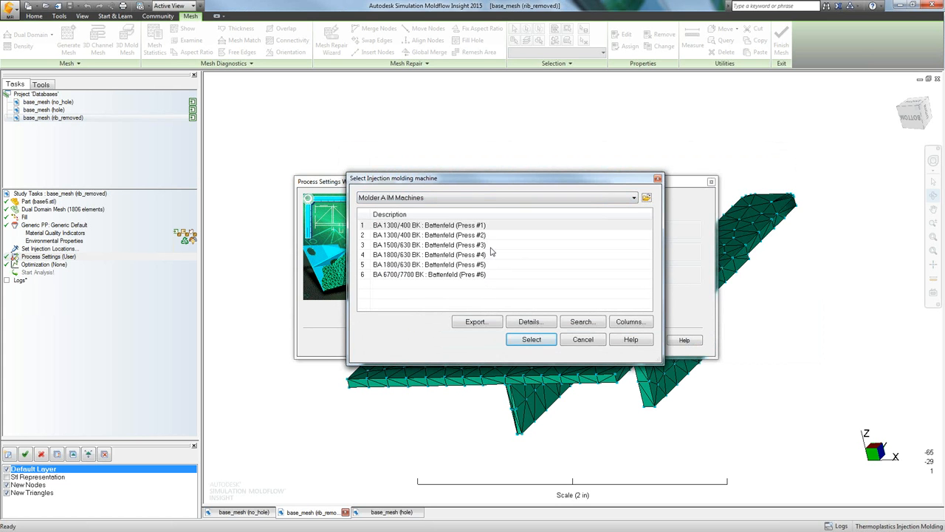
{"action": "left_click", "coordinate": [436, 247]}
{"action": "left_click", "coordinate": [531, 339]}
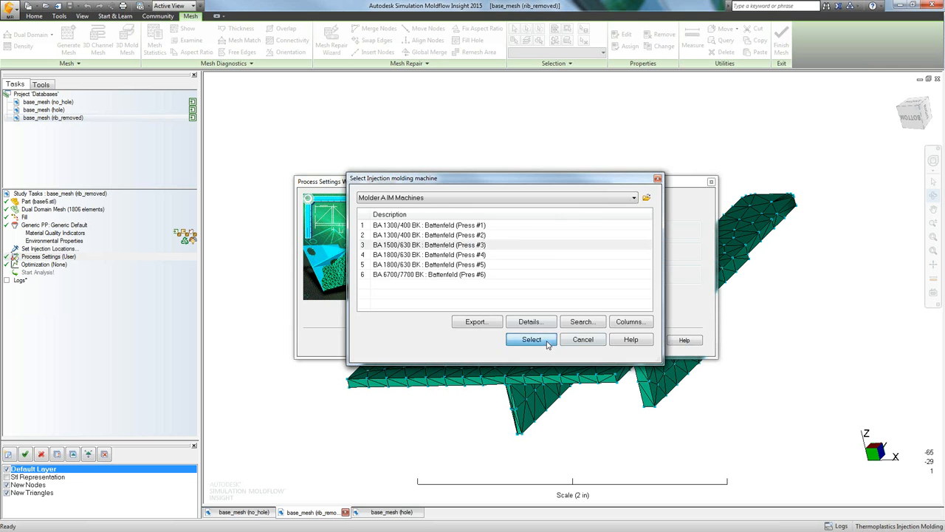
{"action": "left_click", "coordinate": [500, 338]}
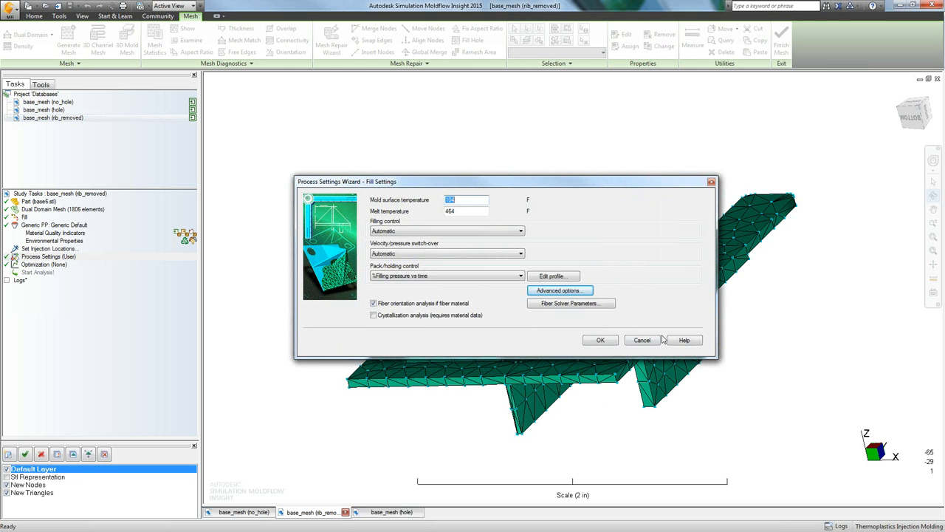
Review the description and injection unit details of the BA 1800/630 BK : Battenfeld machine in the system injection molding machine database.
{"action": "left_click", "coordinate": [565, 290]}
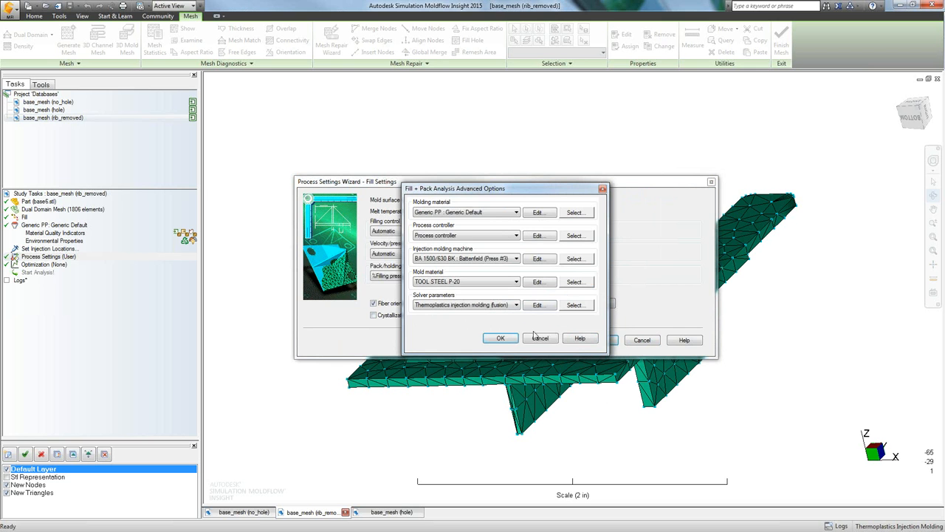
{"action": "left_click", "coordinate": [574, 259]}
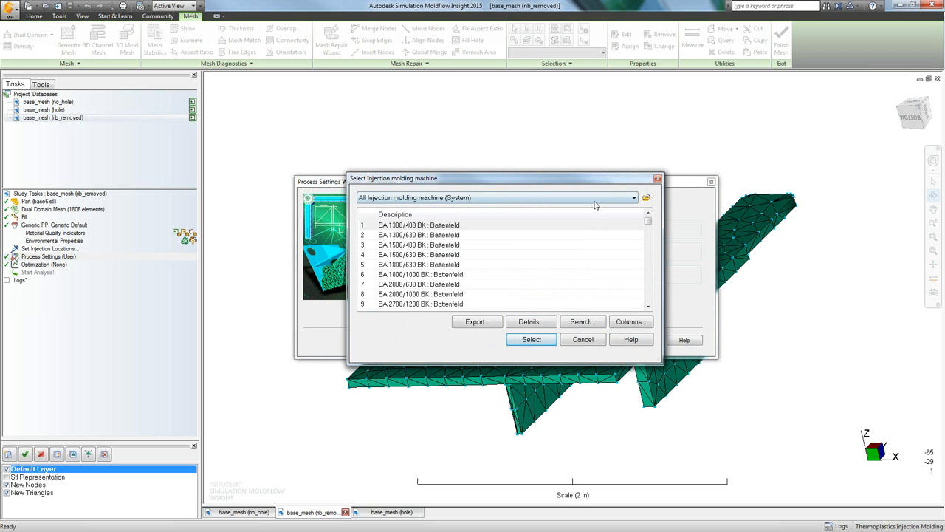
{"action": "left_click", "coordinate": [463, 263]}
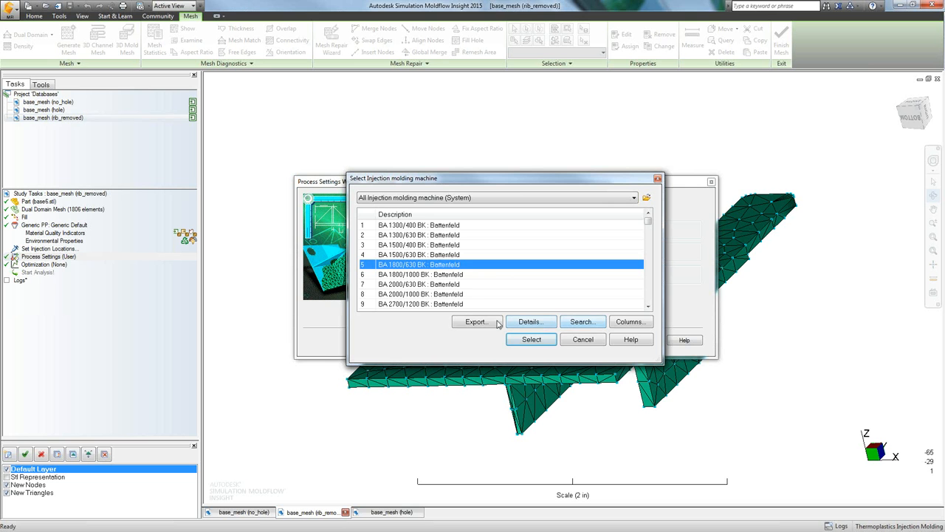
{"action": "left_click", "coordinate": [544, 325]}
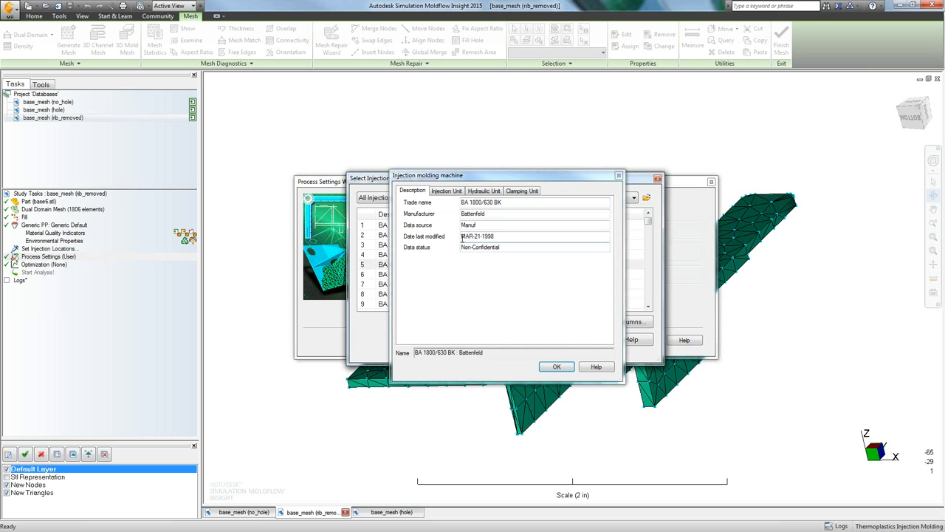
{"action": "left_click", "coordinate": [456, 191]}
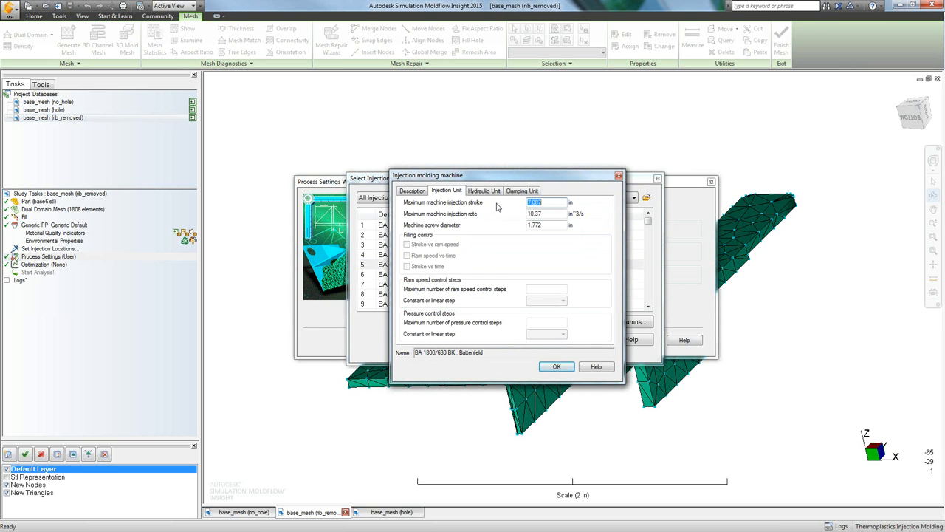
{"action": "left_click", "coordinate": [557, 367]}
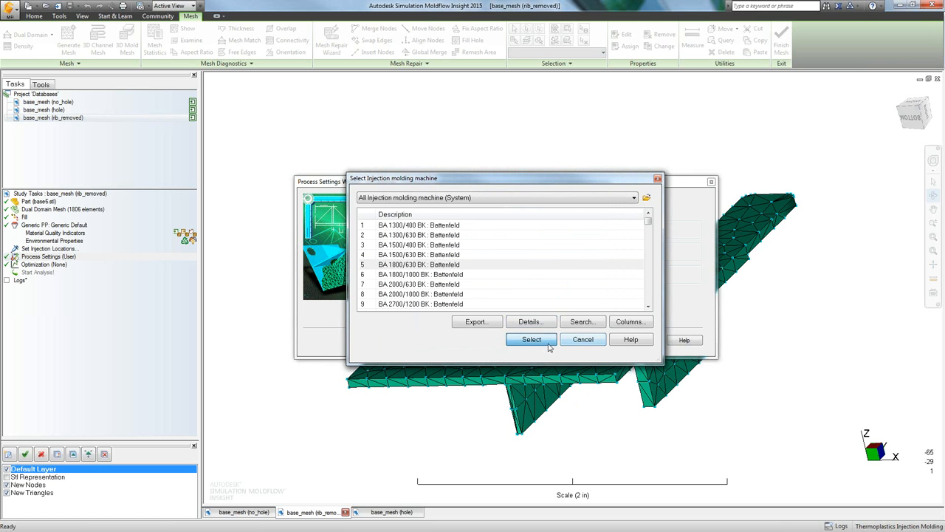
Select BA 1800/630 BK : Battenfeld as the injection molding machine and cancel the process settings.
{"action": "left_click", "coordinate": [532, 340]}
{"action": "left_click", "coordinate": [514, 340]}
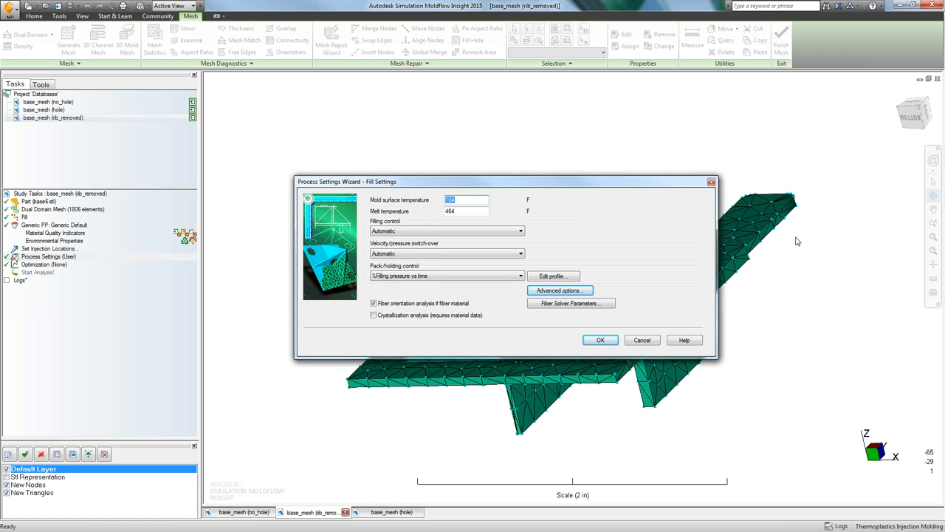
{"action": "left_click", "coordinate": [636, 344]}
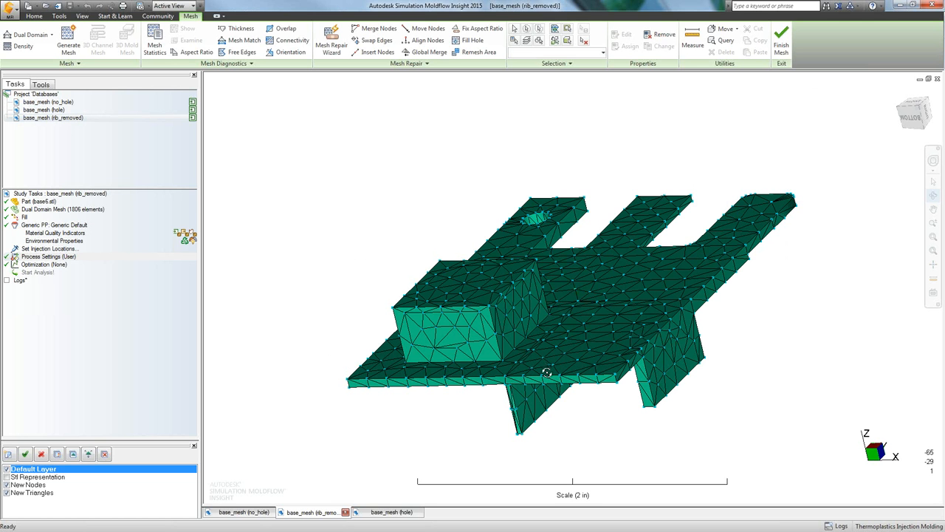
{"action": "mouse_move", "coordinate": [549, 372]}
{"action": "middle_mouse_down"}
{"action": "mouse_move", "coordinate": [546, 347]}
{"action": "mouse_move", "coordinate": [548, 398]}
{"action": "middle_mouse_up"}
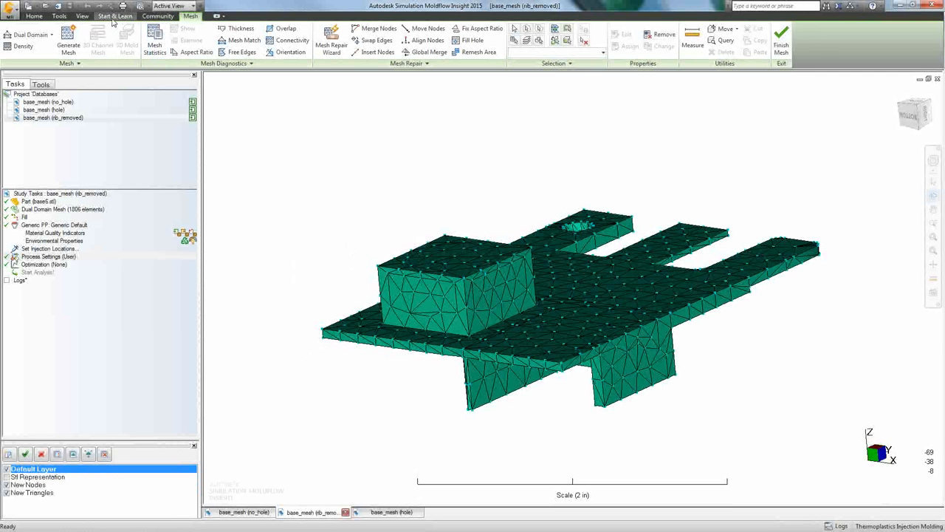
{"action": "left_click", "coordinate": [59, 16]}
{"action": "left_click", "coordinate": [28, 63]}
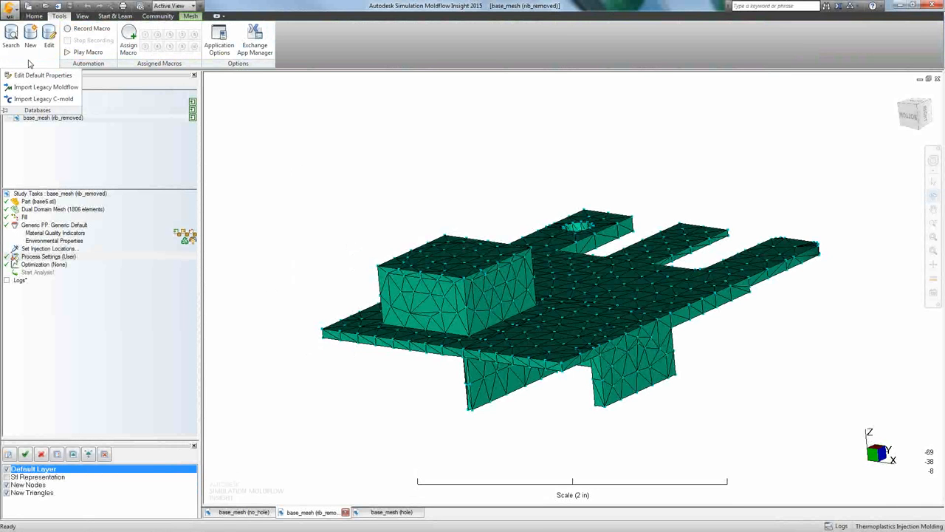
{"action": "left_click", "coordinate": [30, 44]}
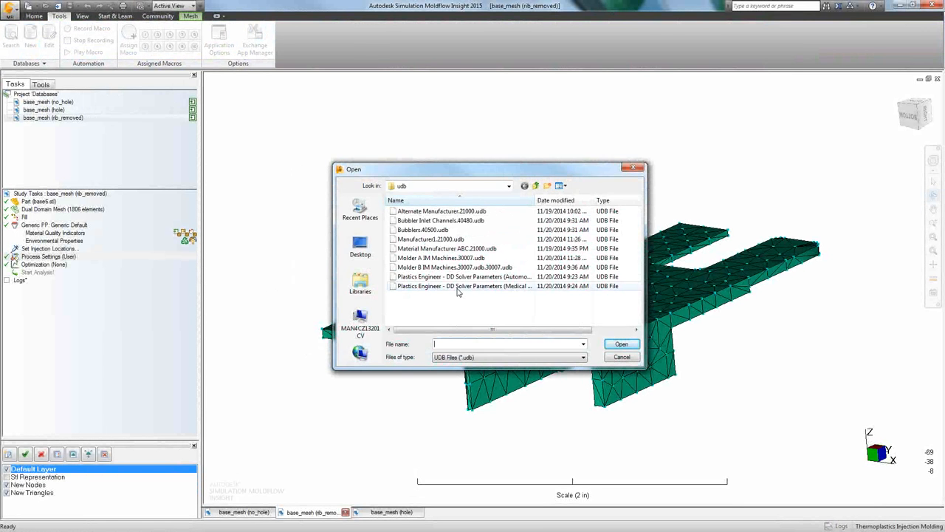
{"action": "left_click", "coordinate": [455, 278]}
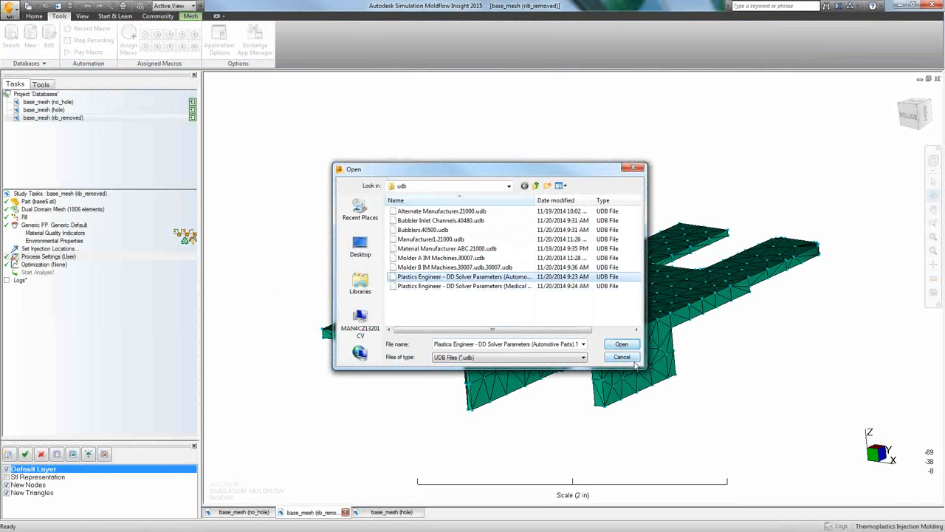
{"action": "left_click", "coordinate": [631, 359]}
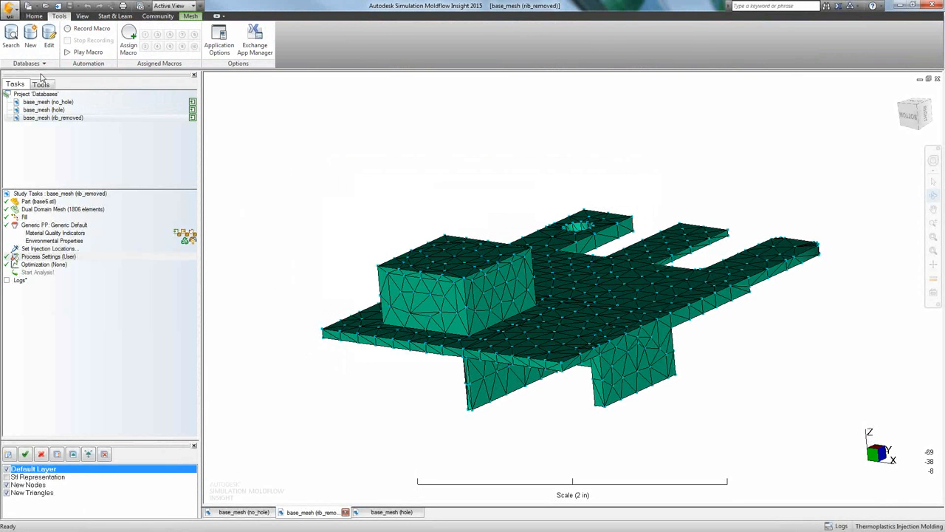
Start a new database in the Parameters category with the property type Thermoplastics injection molding solver parameters (Dual Domain).
{"action": "left_click", "coordinate": [30, 36]}
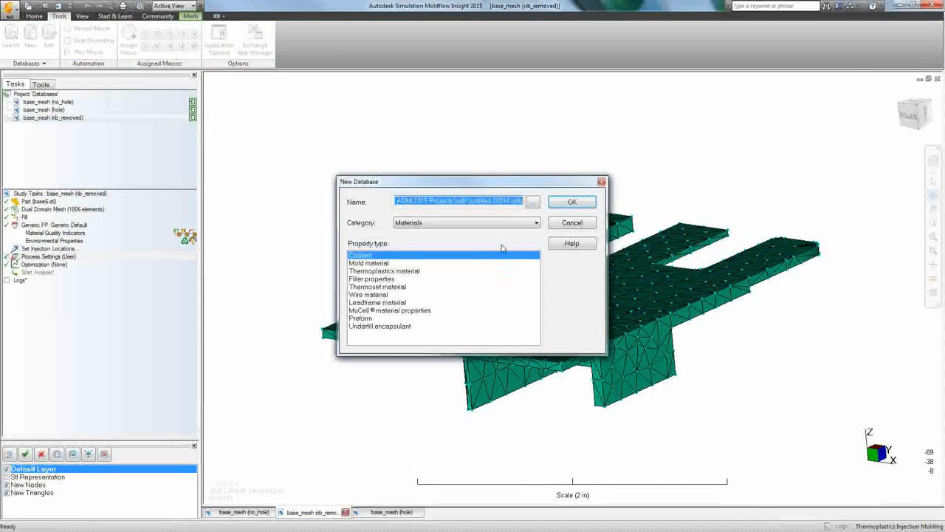
{"action": "left_click", "coordinate": [515, 223]}
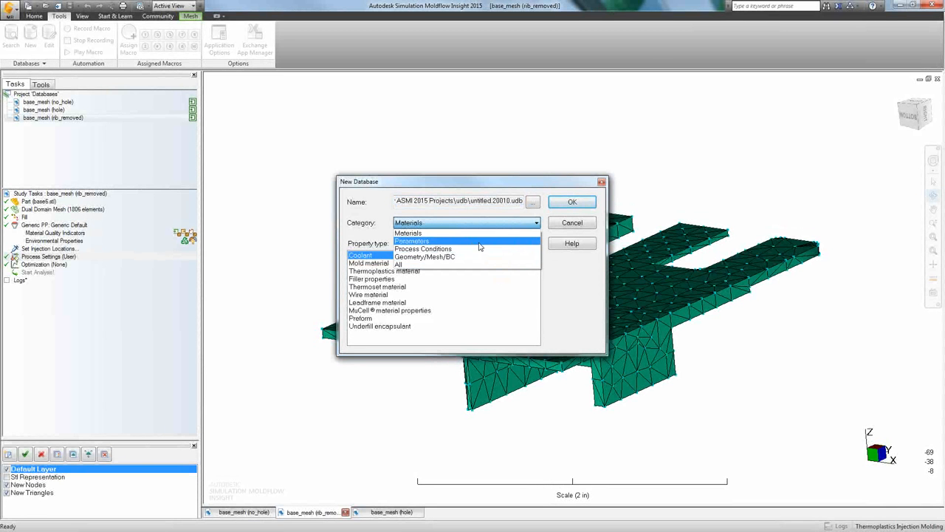
{"action": "left_click", "coordinate": [480, 242]}
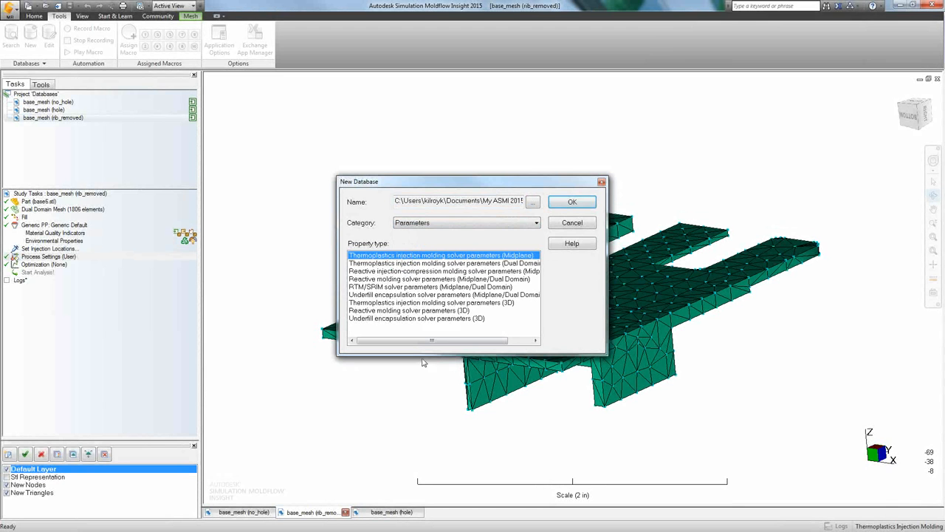
{"action": "left_click_drag", "start_coordinate": [408, 344], "coordinate": [380, 344]}
{"action": "left_click", "coordinate": [469, 263]}
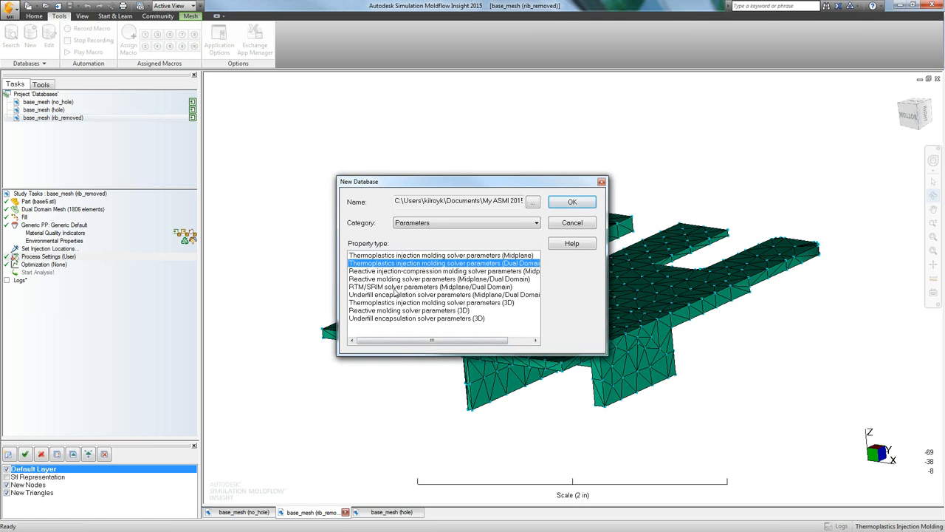
Name the database DD - Solvers High Resolution in the udb folder and create it.
{"action": "left_click", "coordinate": [533, 202]}
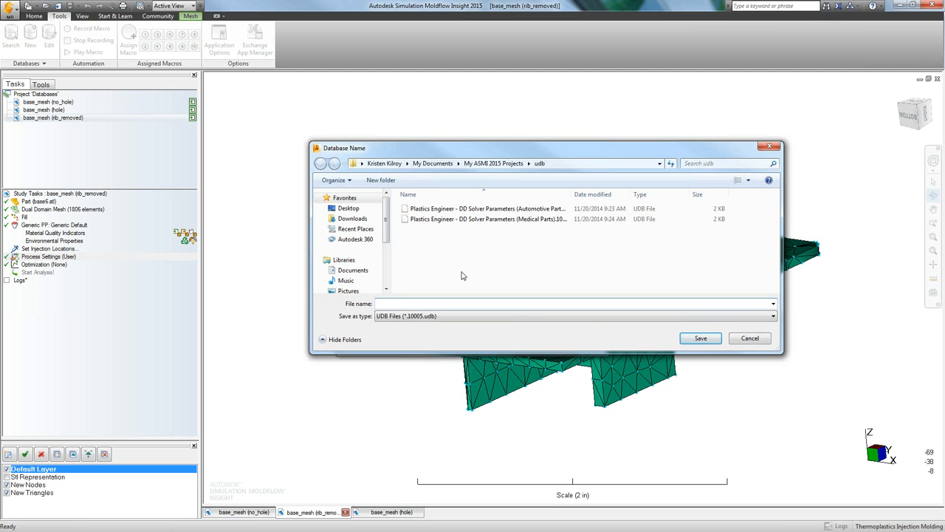
{"action": "type", "text": "DD"}
{"action": "type", "text": " - Solver"}
{"action": "type", "text": "s High"}
{"action": "type", "text": "High"}
{"action": "left_click", "coordinate": [694, 338]}
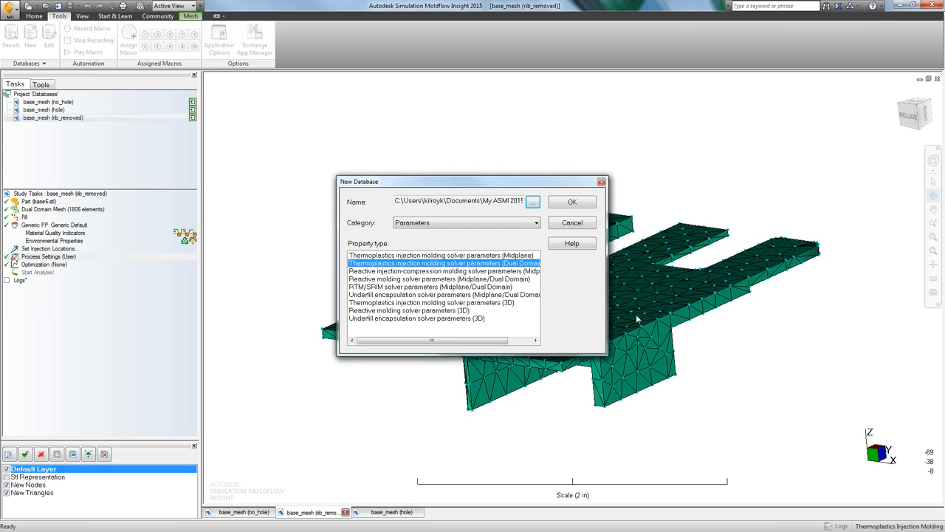
{"action": "left_click", "coordinate": [555, 206]}
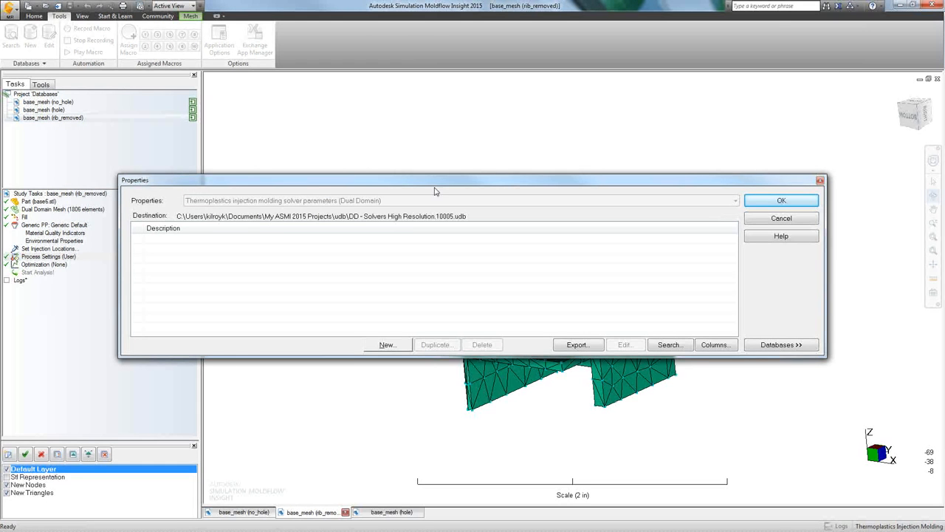
Copy the default Dual Domain thermoplastics injection molding solver parameters from the system database into the new database.
{"action": "left_click_drag", "start_coordinate": [436, 188], "coordinate": [434, 156]}
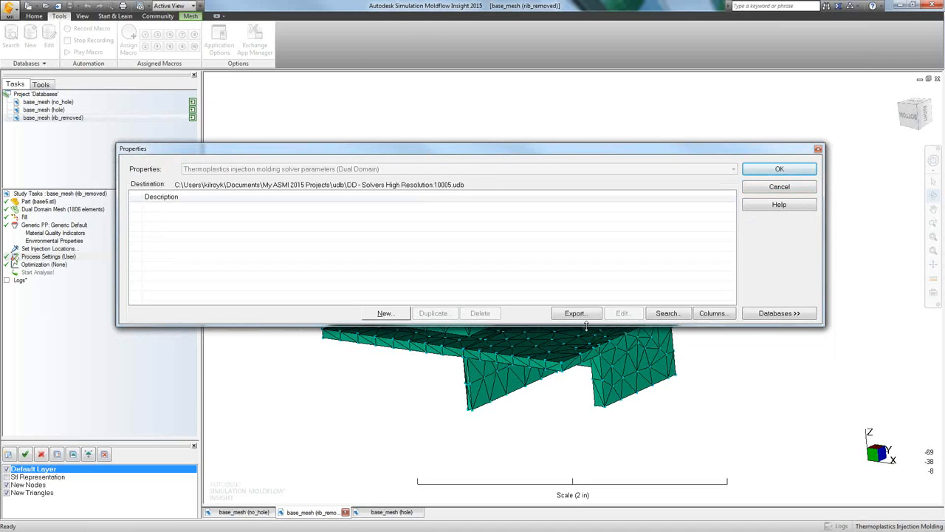
{"action": "left_click", "coordinate": [747, 317]}
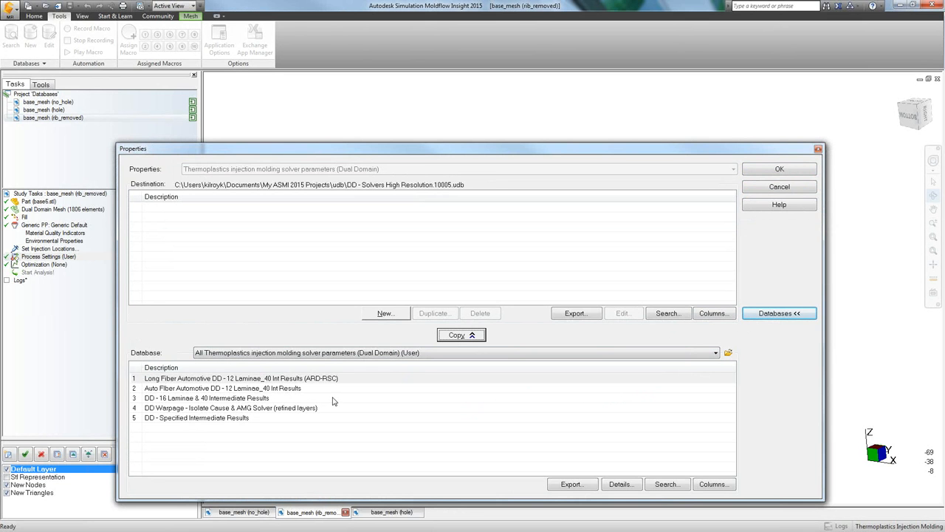
{"action": "left_click", "coordinate": [419, 354]}
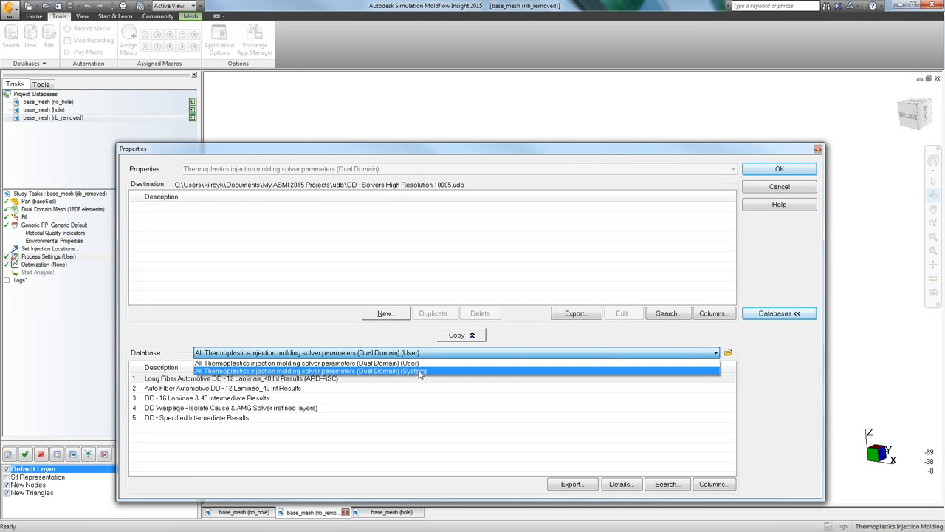
{"action": "left_click", "coordinate": [418, 372]}
{"action": "left_click", "coordinate": [353, 380]}
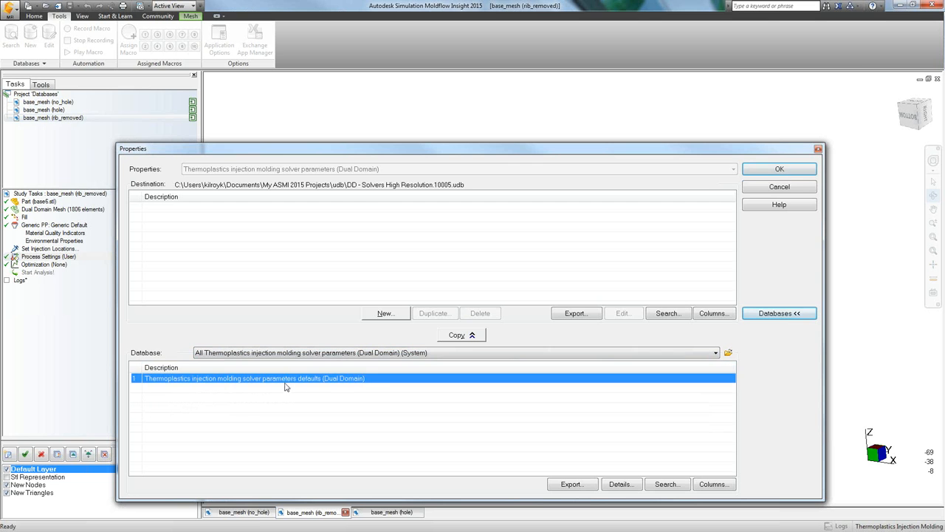
{"action": "left_click", "coordinate": [465, 336]}
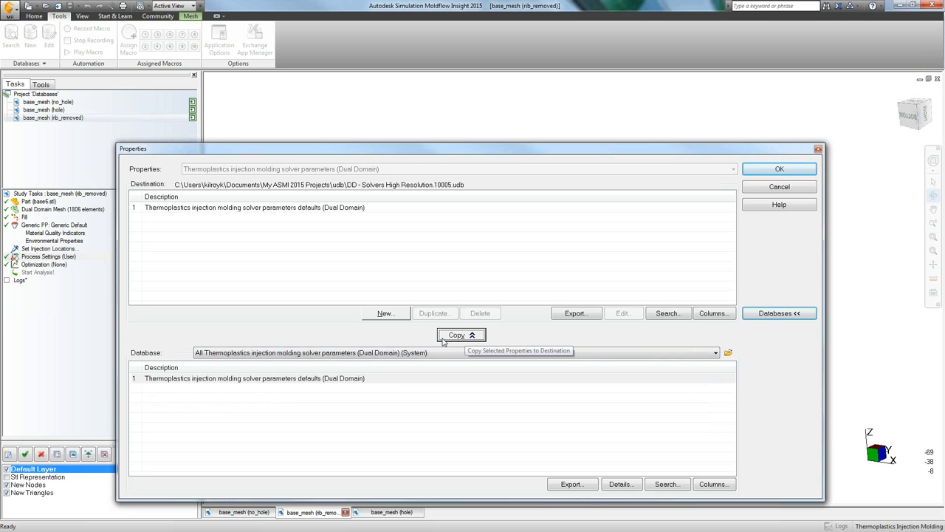
Edit the copied entry, starting its name with "DD -" and setting the number of laminae across thickness to 18 laminae.
{"action": "left_click", "coordinate": [247, 208]}
{"action": "left_click", "coordinate": [635, 317]}
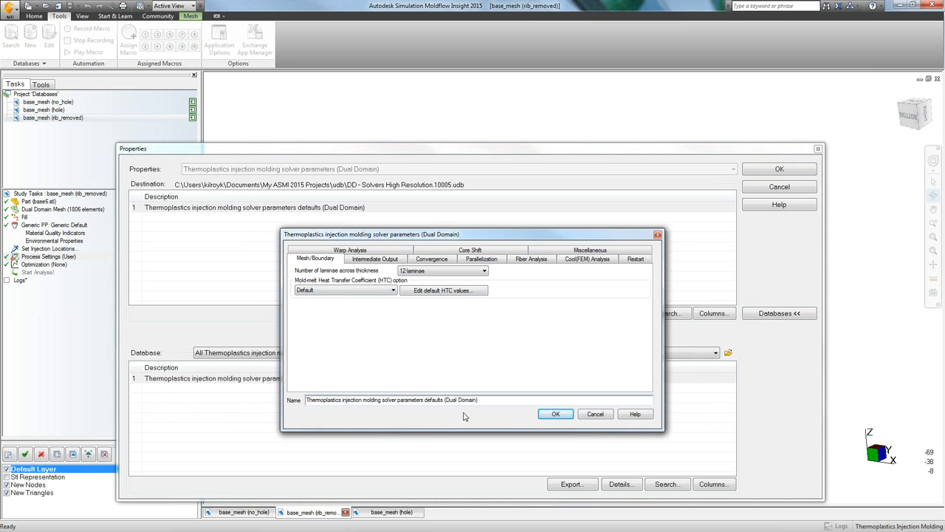
{"action": "left_click_drag", "start_coordinate": [478, 400], "coordinate": [309, 400]}
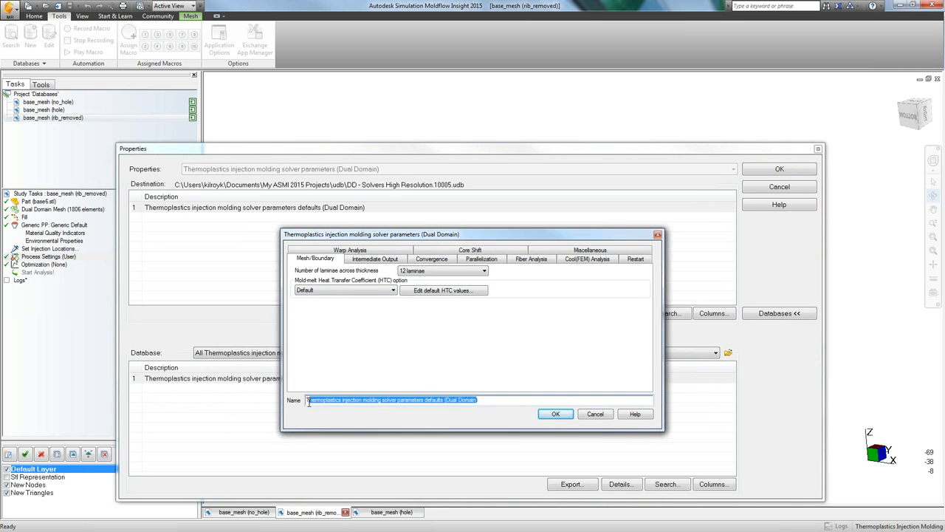
{"action": "key", "text": "Delete"}
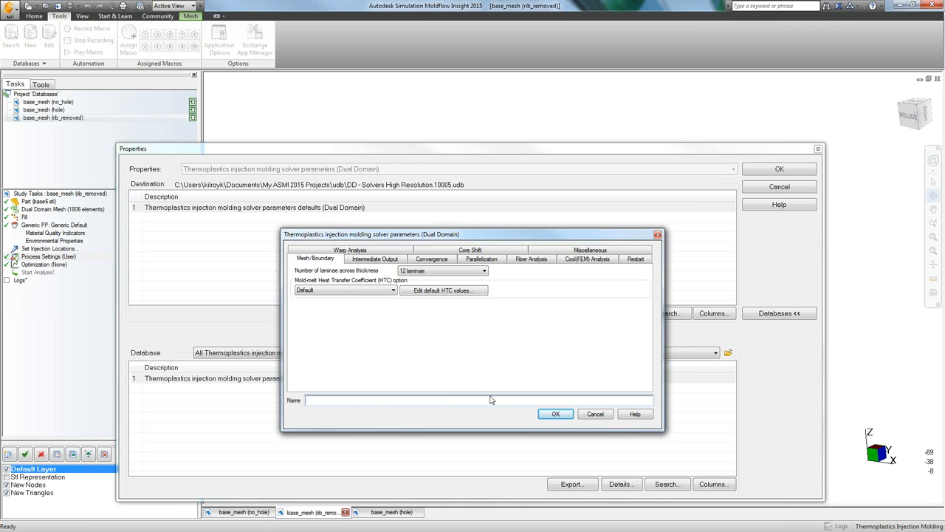
{"action": "type", "text": "DD -"}
{"action": "left_click", "coordinate": [447, 271]}
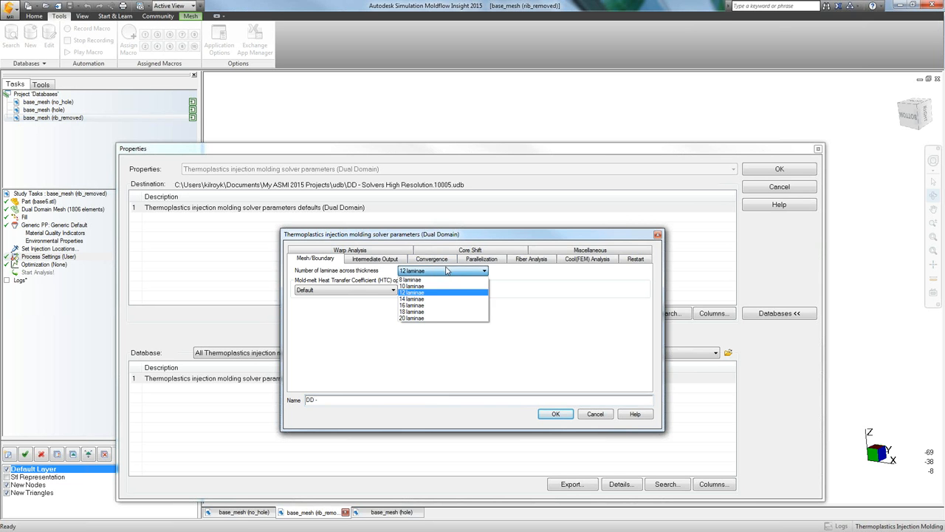
{"action": "left_click", "coordinate": [447, 311]}
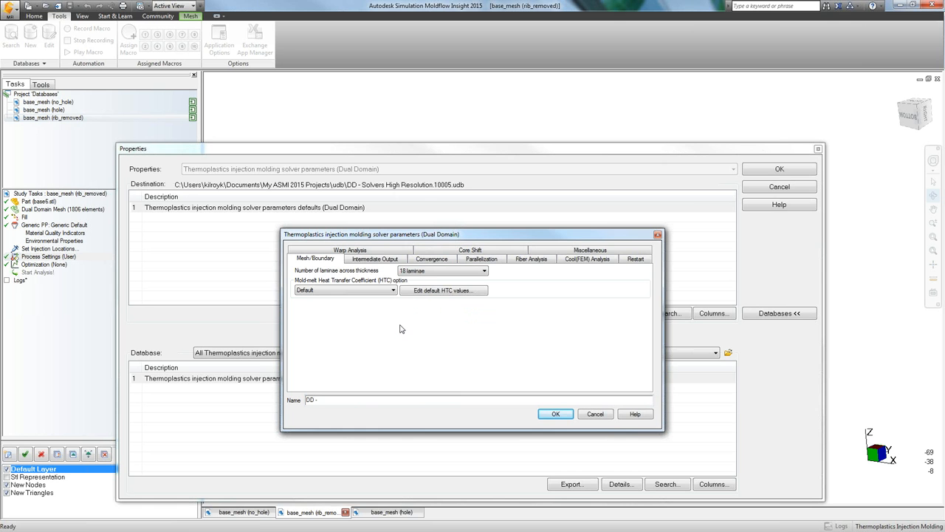
Set the number of regular intermediate results to 100 for both the filling and packing phases.
{"action": "left_click", "coordinate": [422, 260]}
{"action": "left_click", "coordinate": [391, 260]}
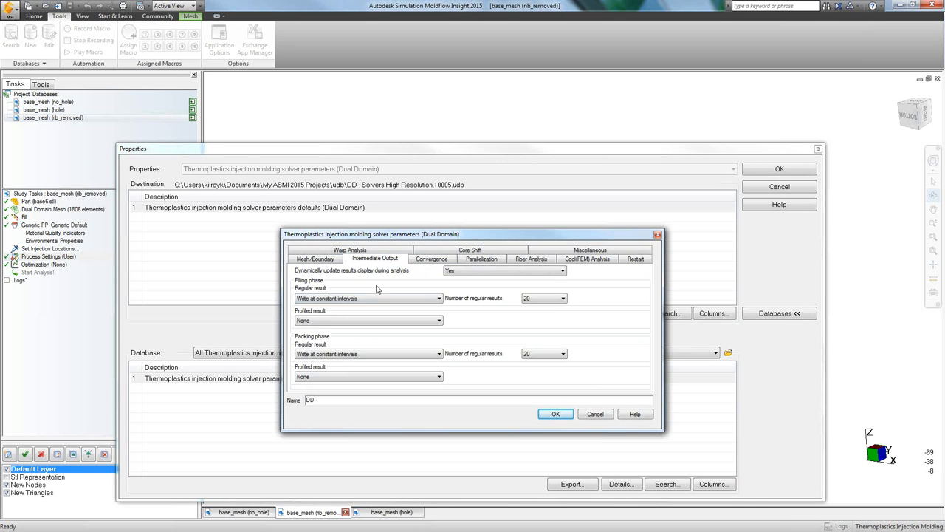
{"action": "left_click", "coordinate": [547, 301]}
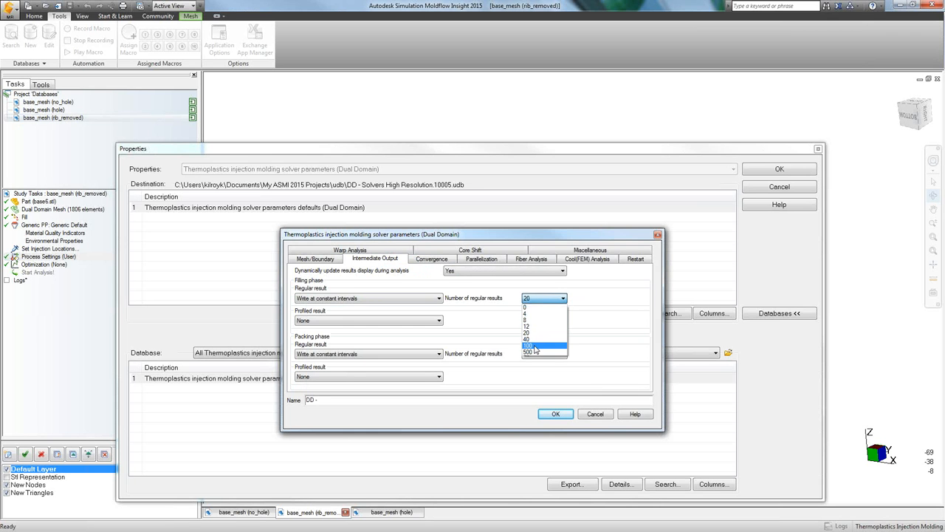
{"action": "left_click", "coordinate": [535, 347]}
{"action": "left_click", "coordinate": [543, 354]}
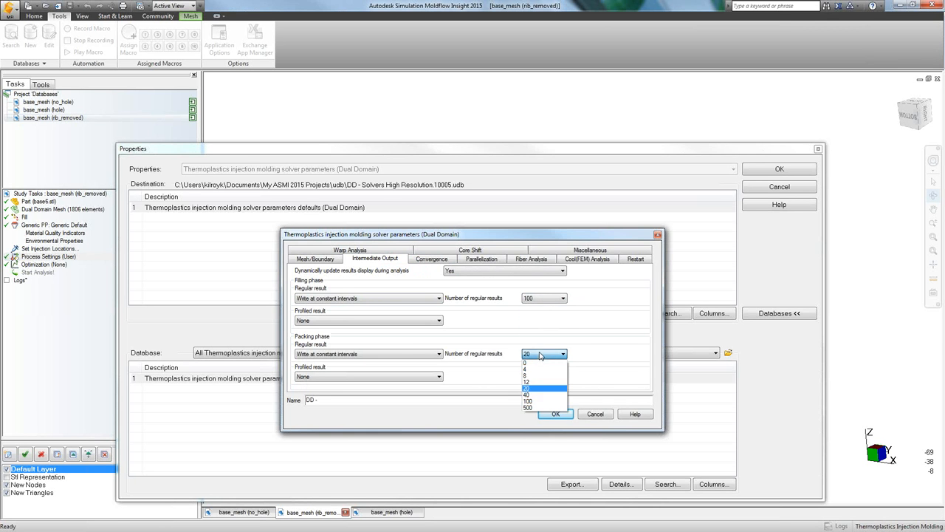
{"action": "left_click", "coordinate": [538, 401]}
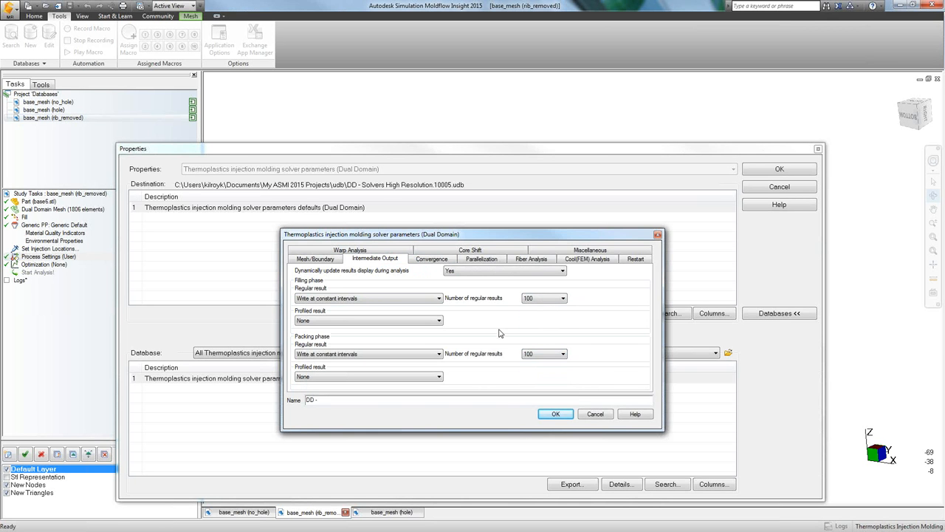
Complete the entry's name as "DD - 100 Result Iterations & 18 Lanimae" and accept the edited parameters.
{"action": "left_click", "coordinate": [378, 403]}
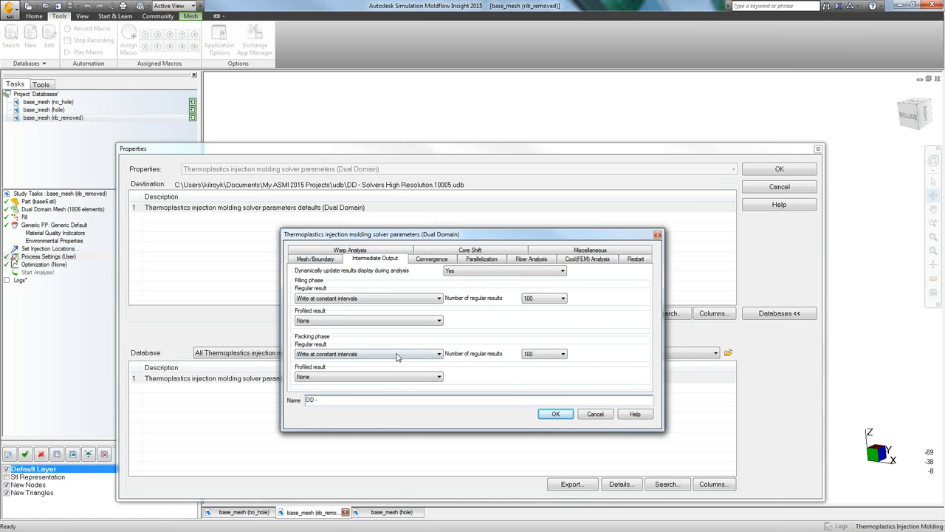
{"action": "type", "text": "100"}
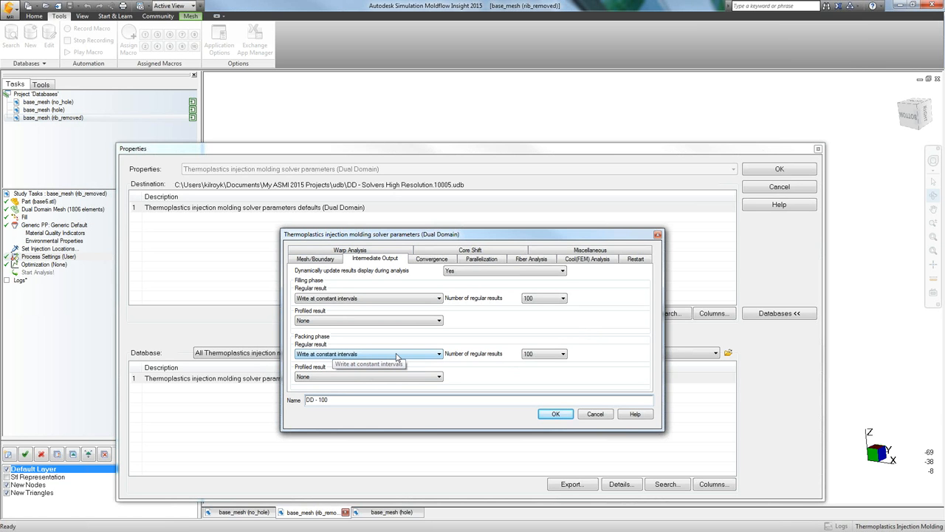
{"action": "type", "text": " Result Iter"}
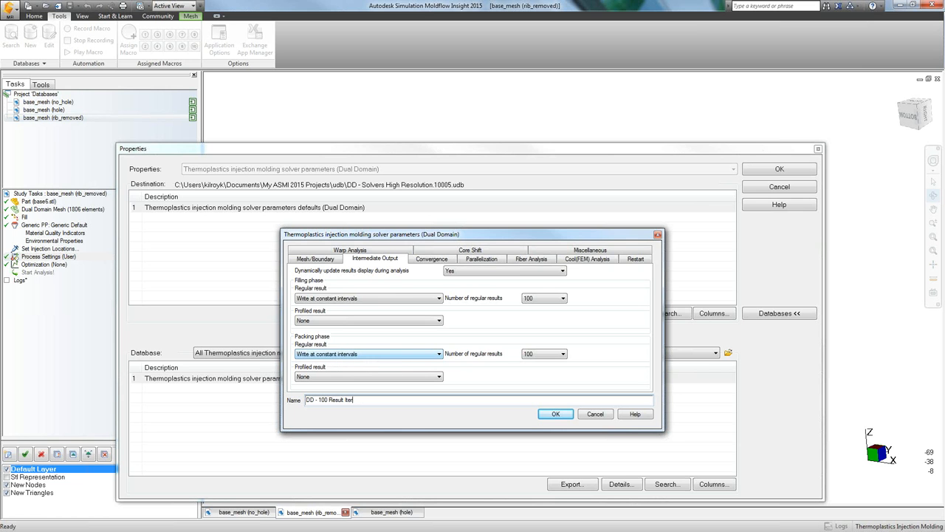
{"action": "type", "text": "ations &"}
{"action": "left_click", "coordinate": [316, 259]}
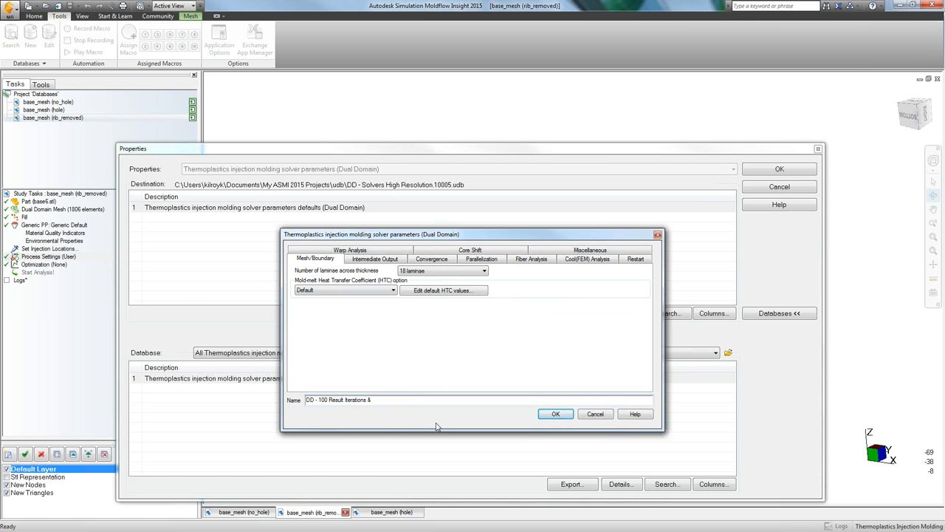
{"action": "left_click", "coordinate": [435, 400]}
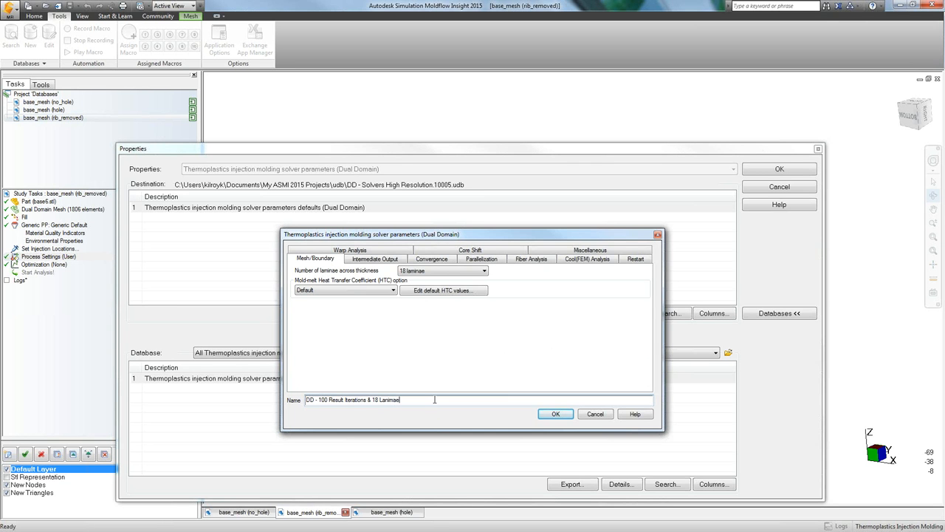
{"action": "left_click", "coordinate": [556, 413]}
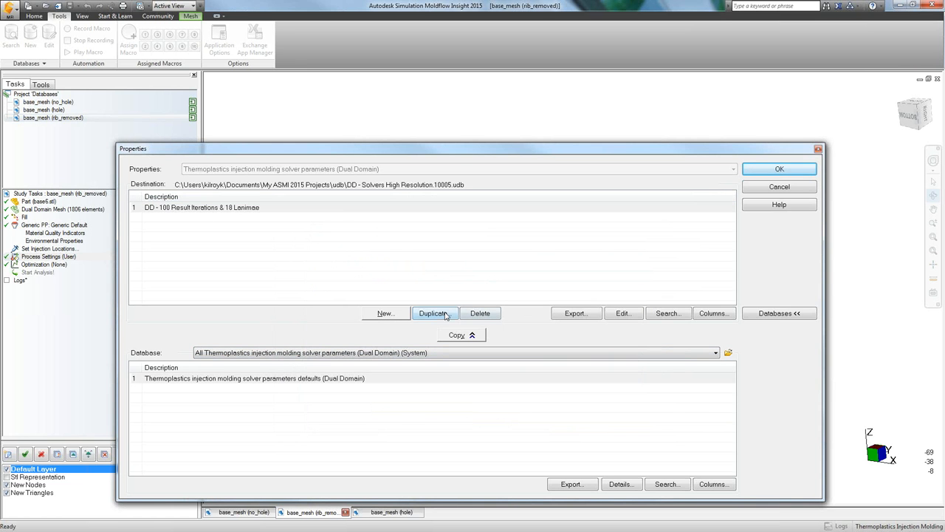
Copy the system default Dual Domain solver parameters into the database again and open the new copy for editing.
{"action": "left_click", "coordinate": [416, 379]}
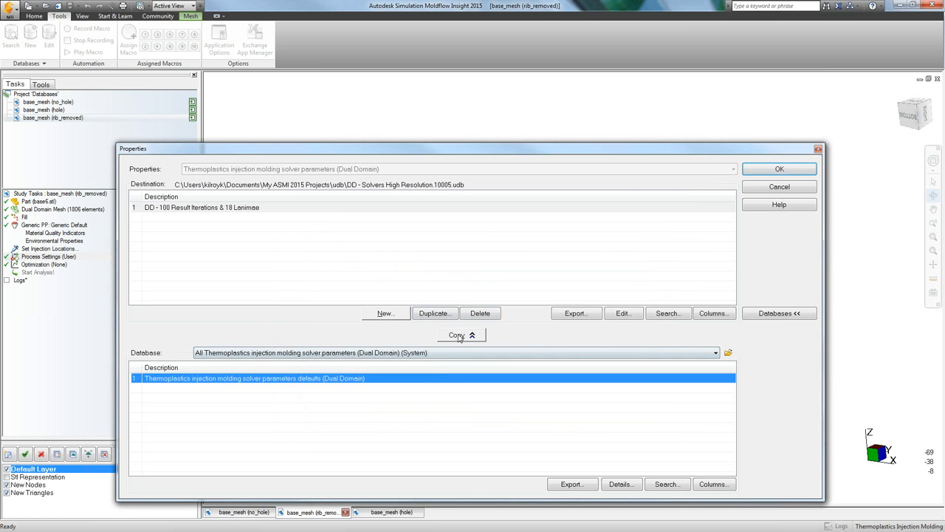
{"action": "left_click", "coordinate": [459, 336]}
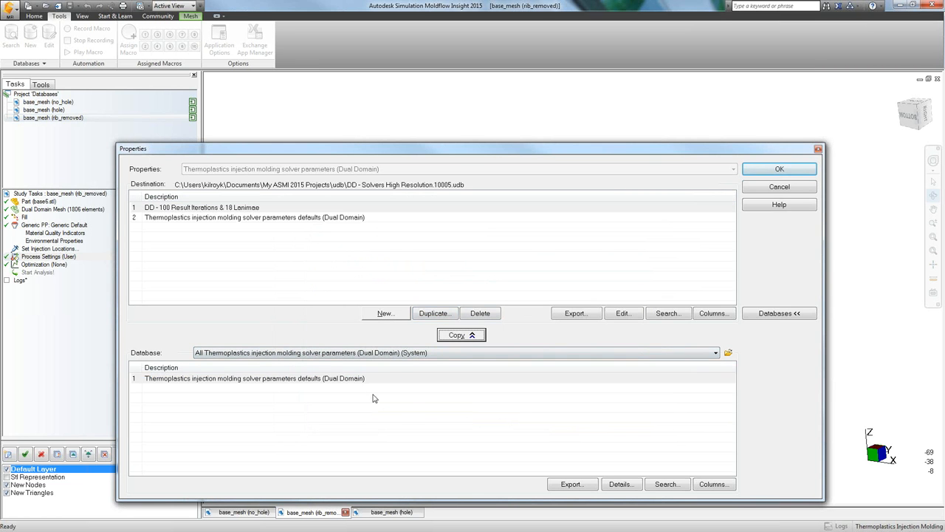
{"action": "left_click", "coordinate": [179, 218]}
{"action": "left_click", "coordinate": [621, 314]}
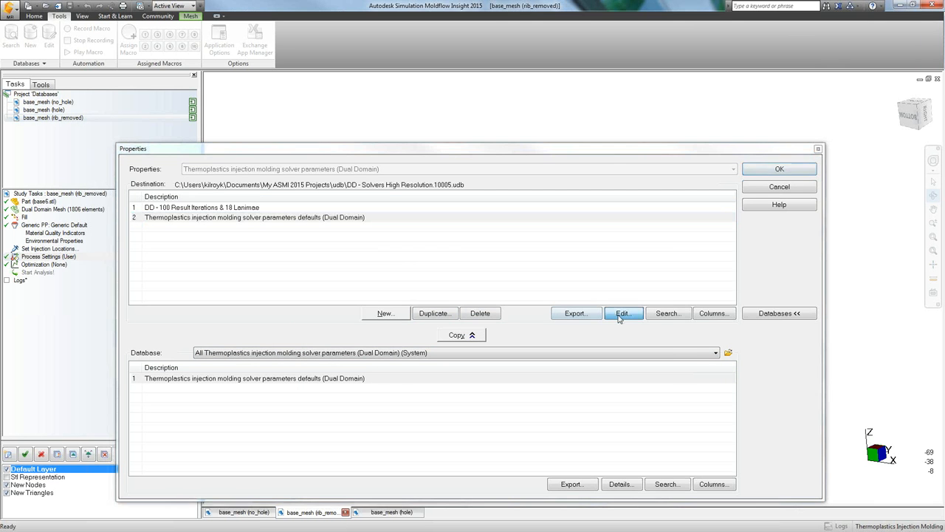
Rename the second entry "DD - 40 Result Iterations & 12 Laminae" and save the database.
{"action": "left_click", "coordinate": [424, 399]}
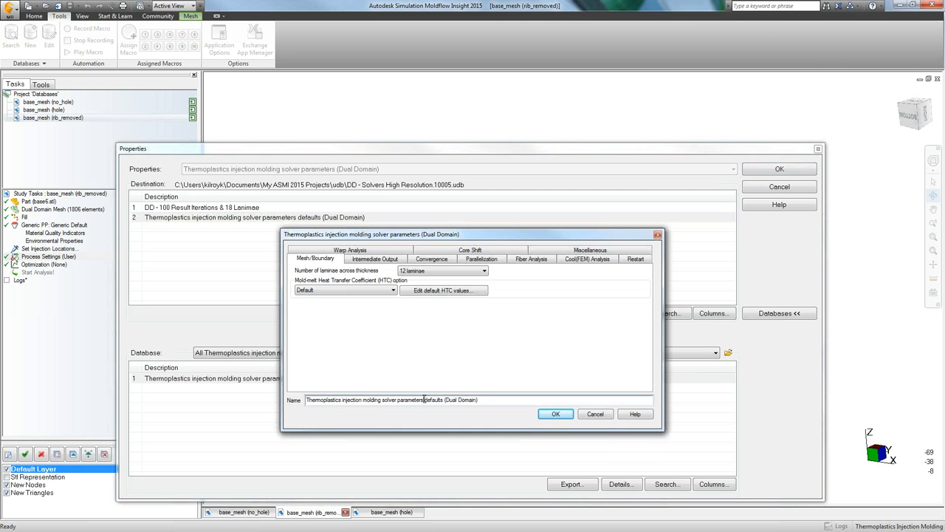
{"action": "left_click_drag", "start_coordinate": [483, 400], "coordinate": [275, 397]}
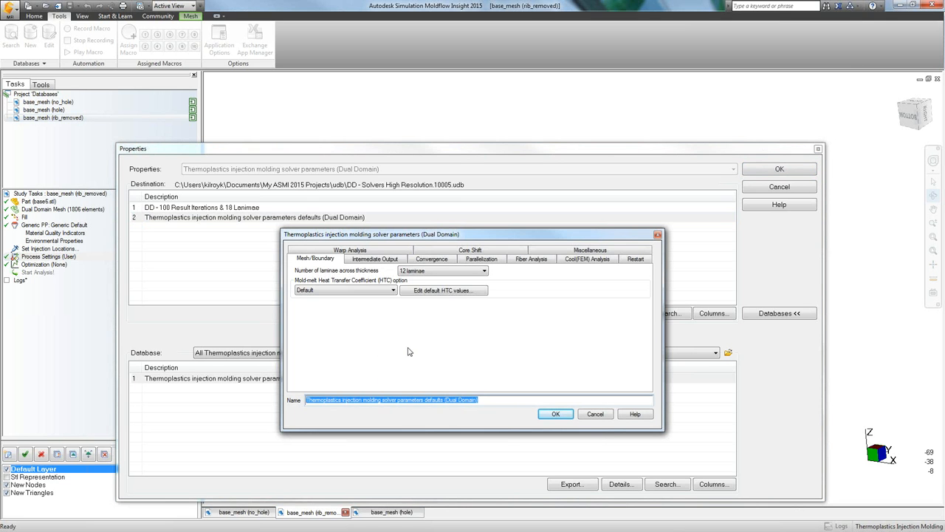
{"action": "type", "text": "DD -"}
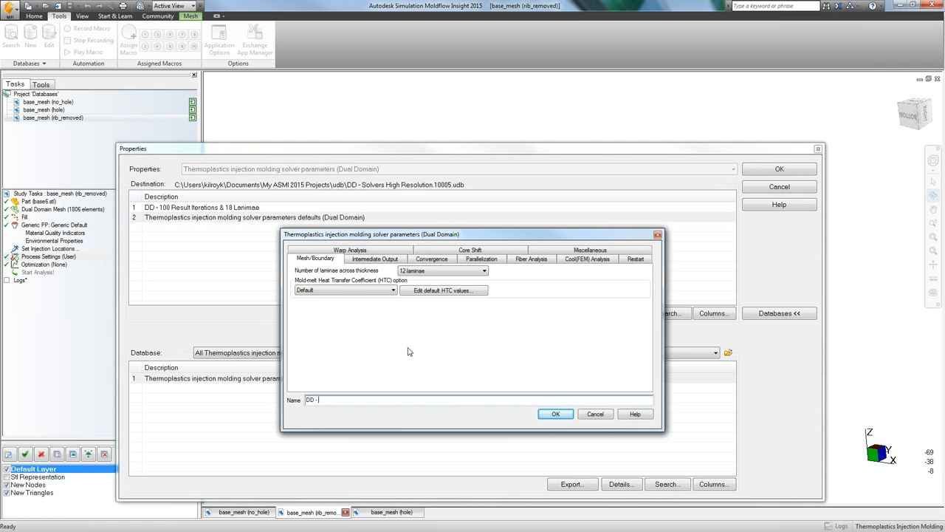
{"action": "type", "text": " 40 Itera"}
{"action": "type", "text": " Resul"}
{"action": "type", "text": "t Iter"}
{"action": "type", "text": "ations "}
{"action": "type", "text": "& 12 Laminae"}
{"action": "left_click", "coordinate": [555, 413]}
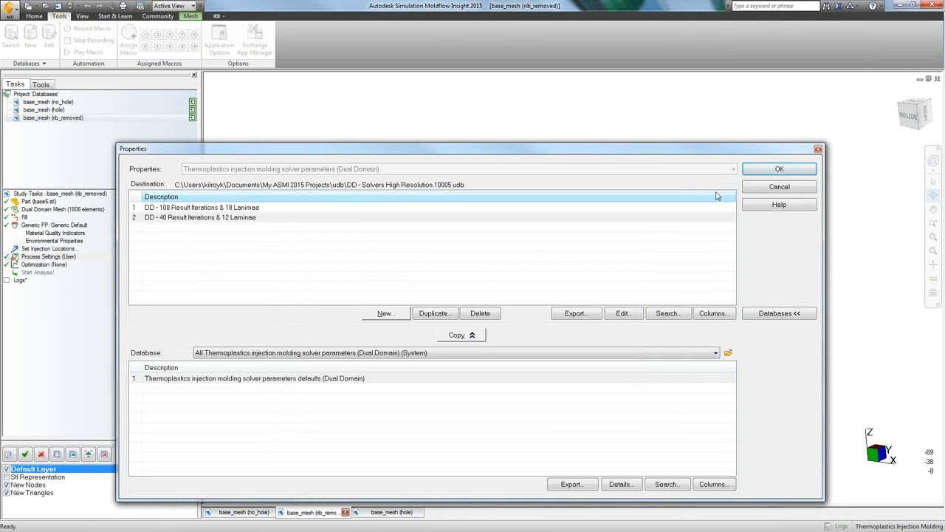
{"action": "left_click", "coordinate": [780, 168]}
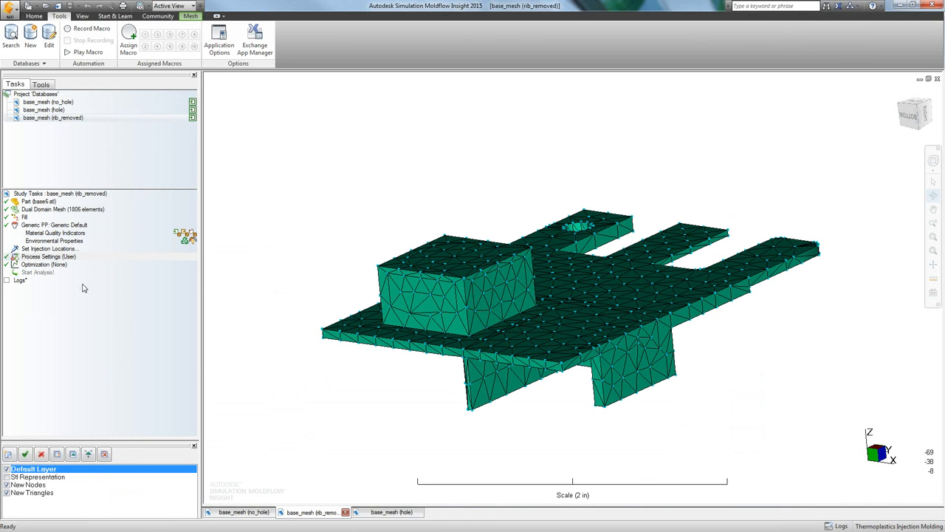
Open the solver parameters selection from the advanced options of the process settings and list all user Dual Domain entries.
{"action": "left_click", "coordinate": [41, 251]}
{"action": "double_click", "coordinate": [37, 258]}
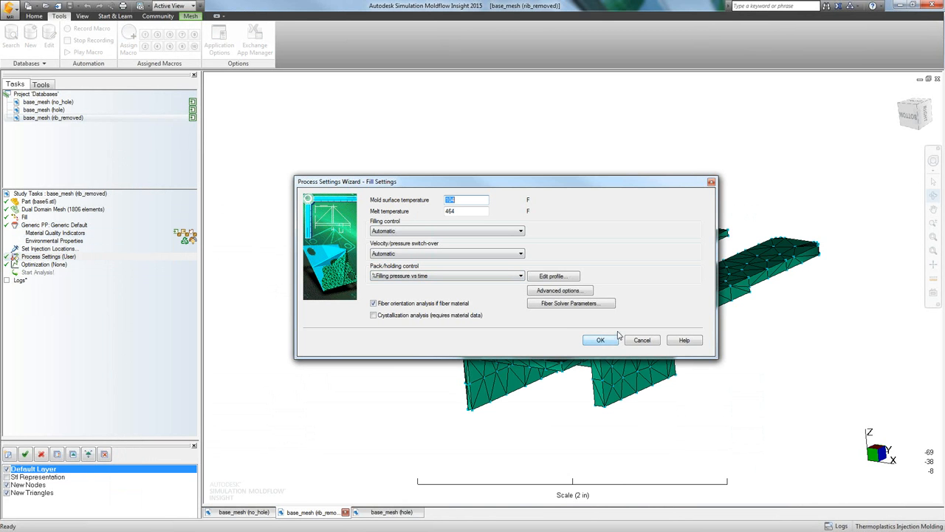
{"action": "left_click", "coordinate": [588, 291]}
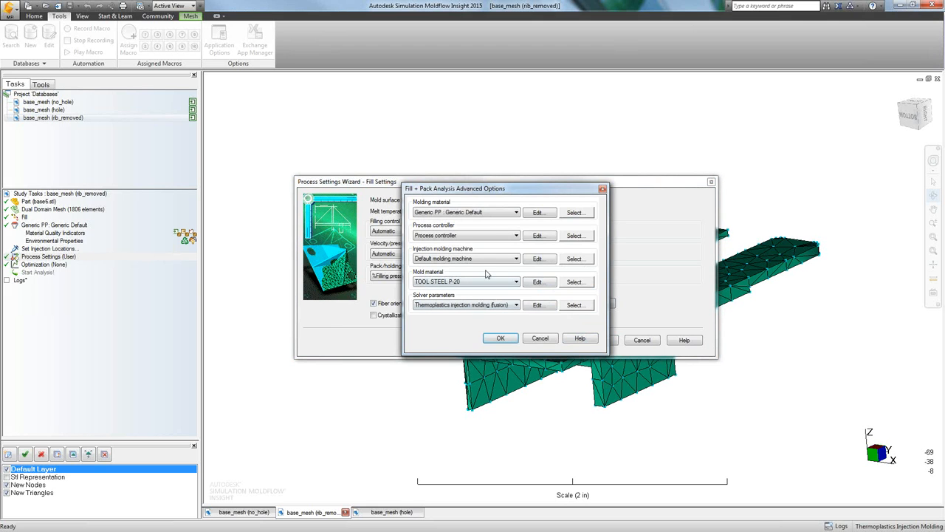
{"action": "left_click", "coordinate": [580, 305]}
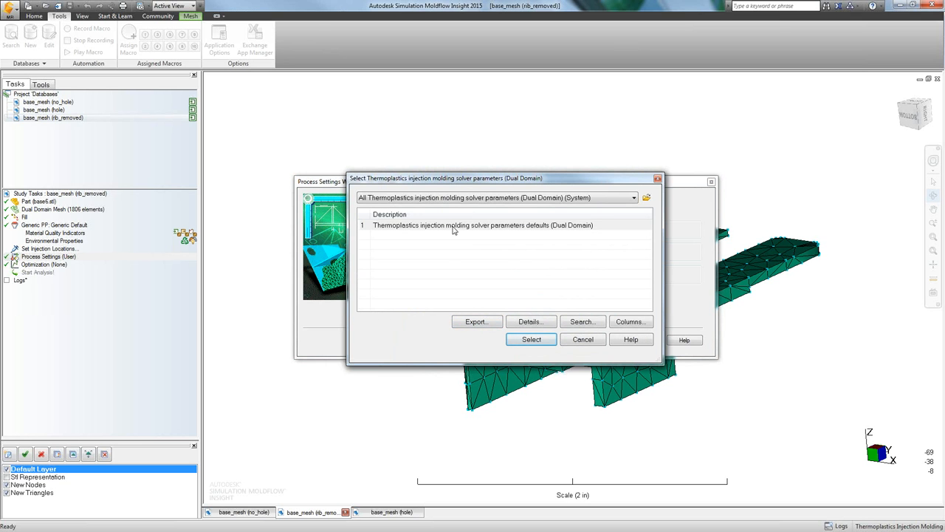
{"action": "left_click", "coordinate": [624, 201]}
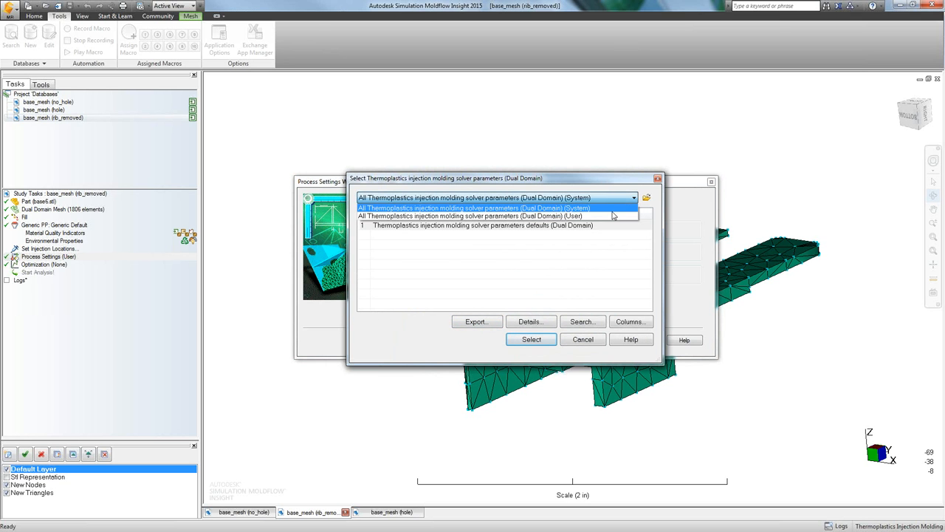
{"action": "left_click", "coordinate": [612, 216]}
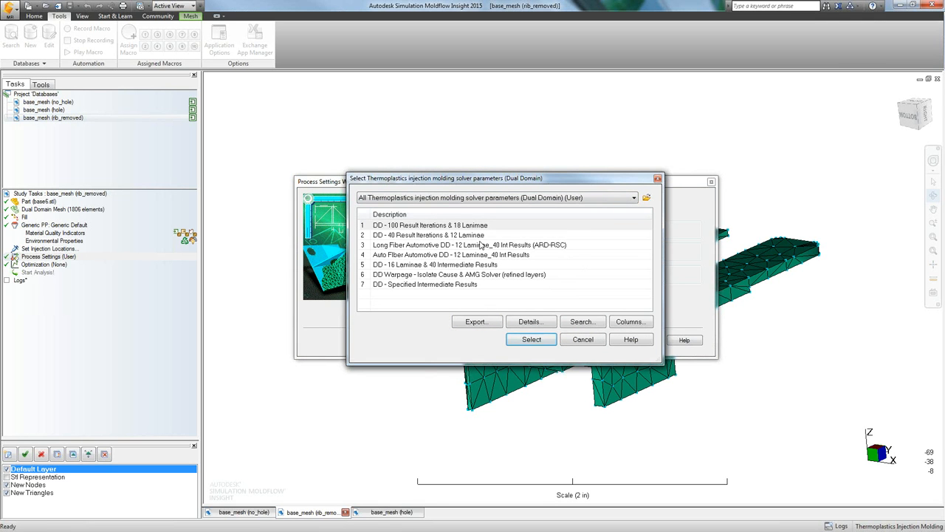
Load the DD - Solvers High Resolution.10005.udb database, assign "DD - 100 Result Iterations & 18 Lanimae" as solver parameters and accept the process settings.
{"action": "left_click", "coordinate": [646, 198]}
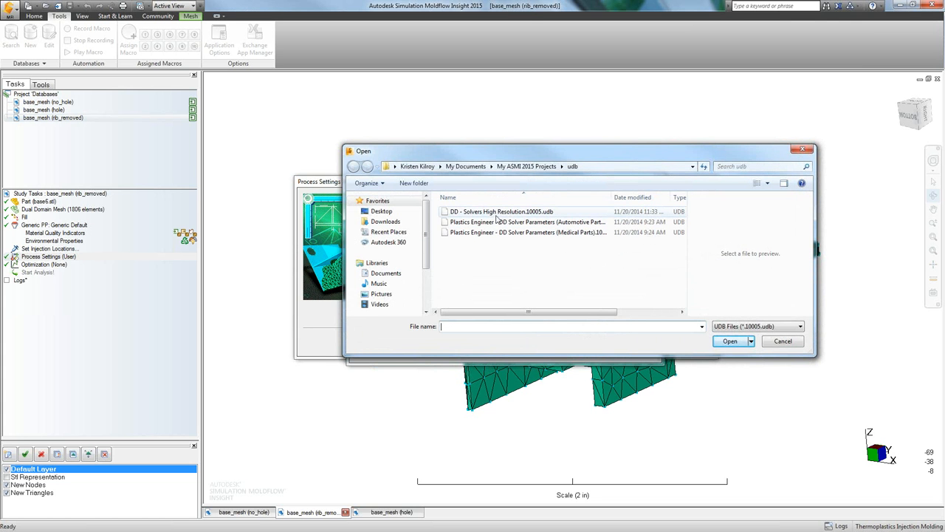
{"action": "left_click", "coordinate": [497, 213]}
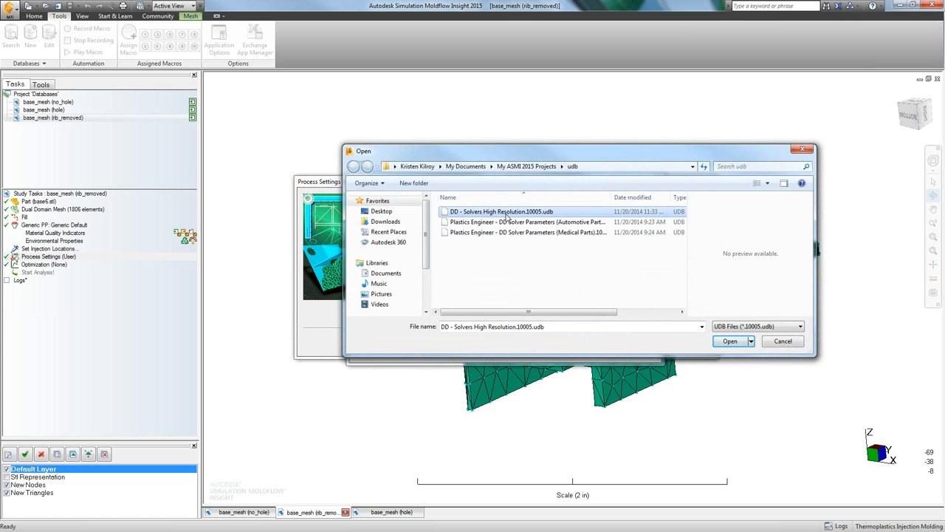
{"action": "double_click", "coordinate": [507, 215]}
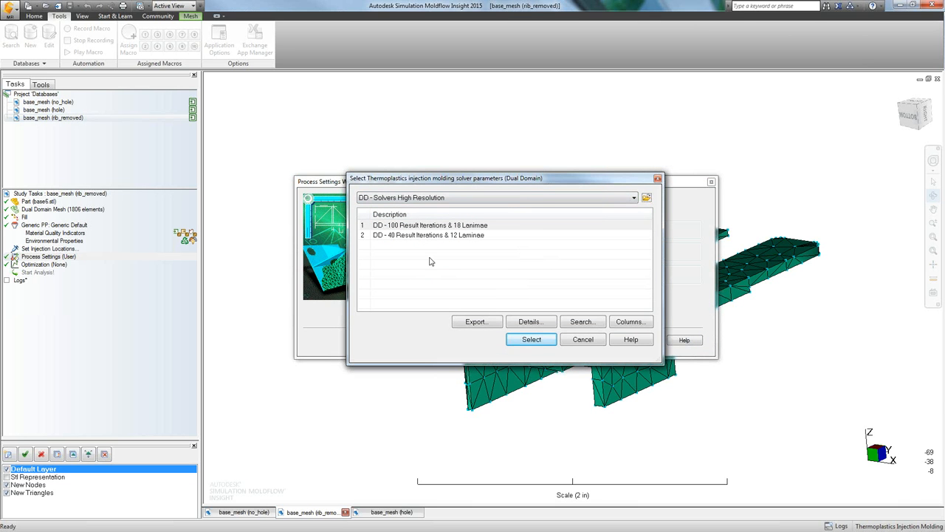
{"action": "left_click", "coordinate": [393, 228]}
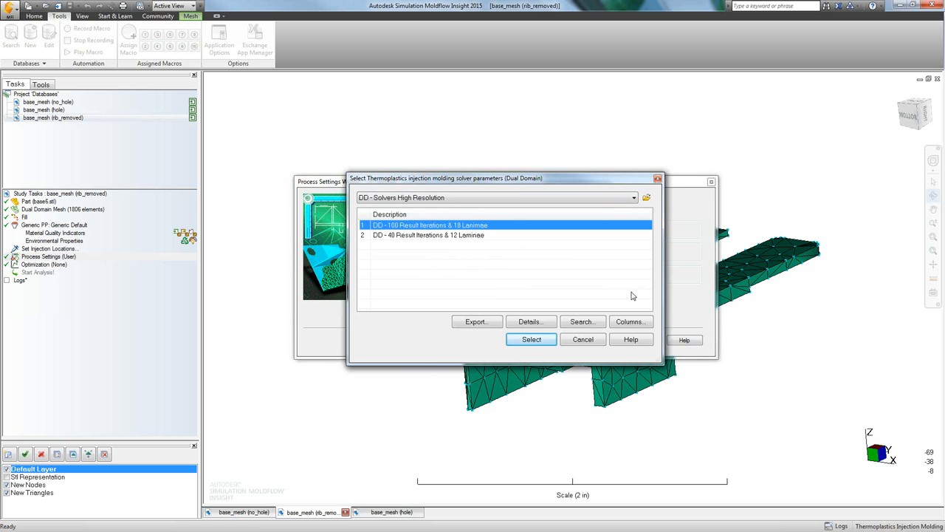
{"action": "left_click", "coordinate": [522, 343]}
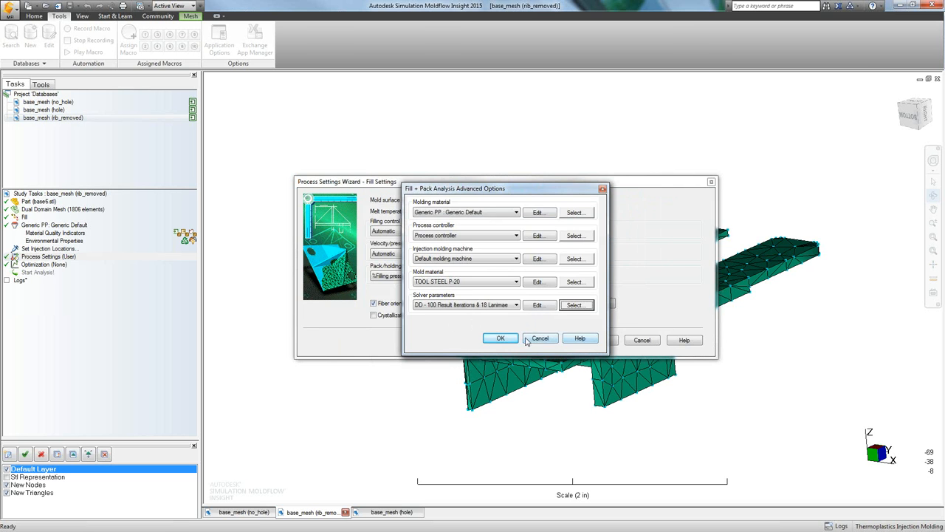
{"action": "left_click", "coordinate": [494, 339]}
{"action": "left_click", "coordinate": [594, 339]}
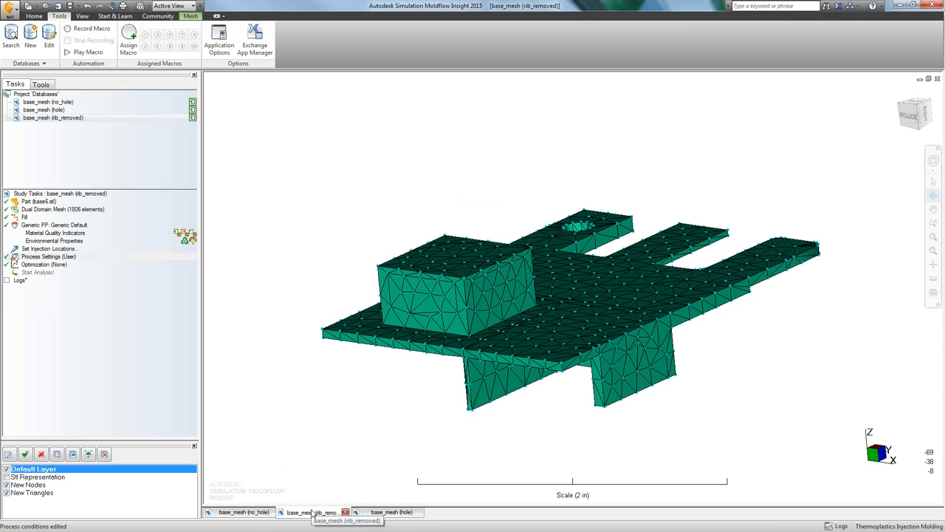
Open the solver parameters selection from the advanced process settings options of the base_mesh (hole) study.
{"action": "left_click", "coordinate": [392, 511]}
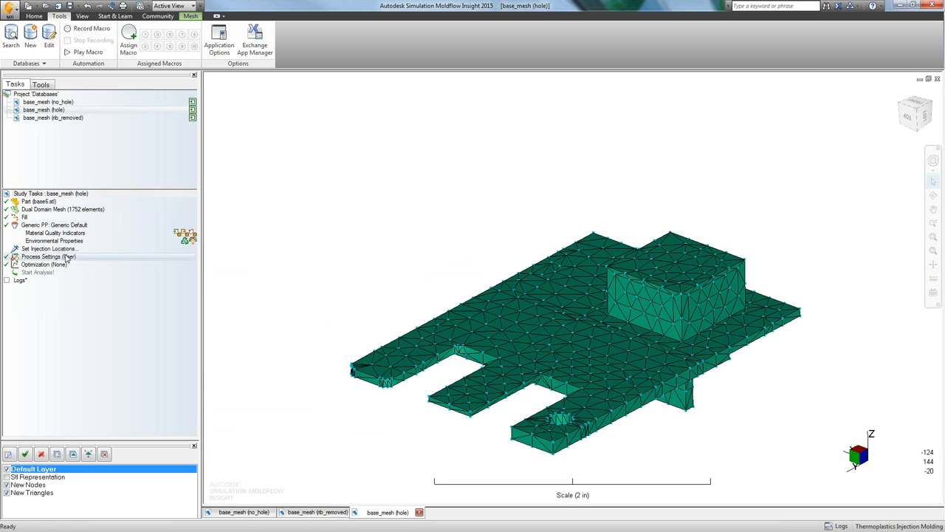
{"action": "double_click", "coordinate": [67, 257]}
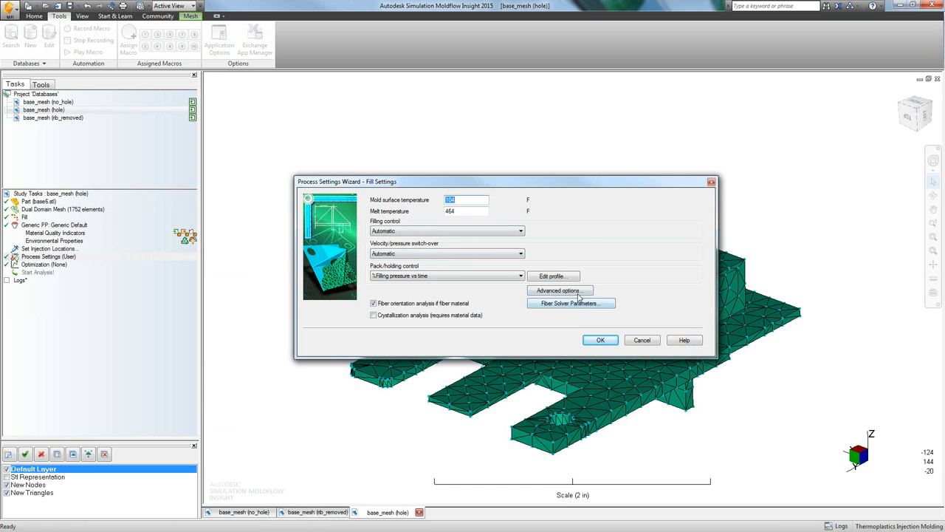
{"action": "left_click", "coordinate": [559, 290]}
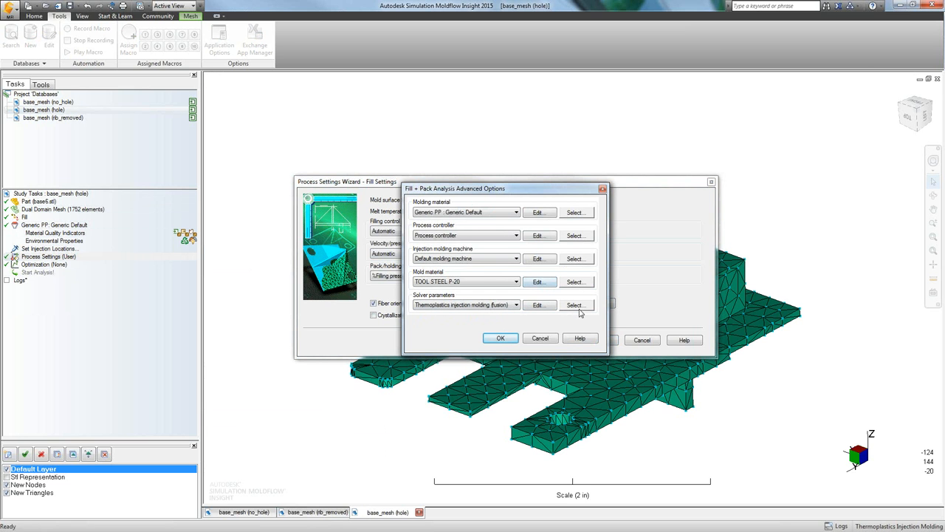
{"action": "left_click", "coordinate": [567, 306]}
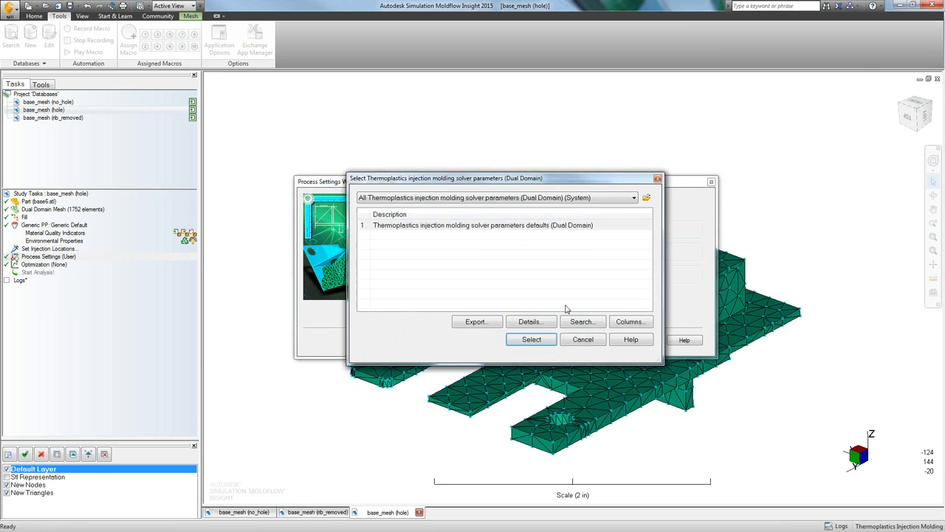
Assign "DD - 100 Result Iterations & 18 Lanimae" from DD - Solvers High Resolution.10005.udb to the base_mesh (hole) study and accept its process settings.
{"action": "left_click", "coordinate": [502, 197]}
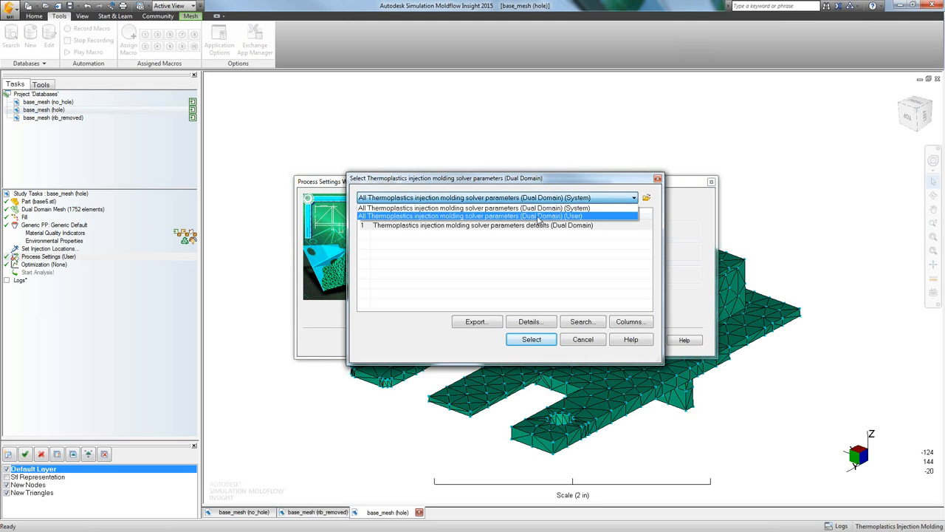
{"action": "left_click", "coordinate": [633, 207]}
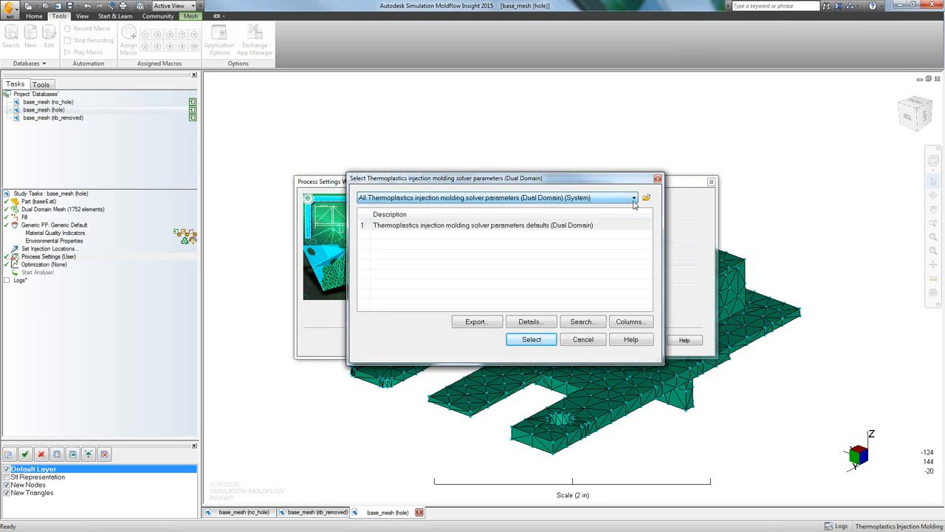
{"action": "left_click", "coordinate": [646, 198]}
{"action": "left_click", "coordinate": [491, 212]}
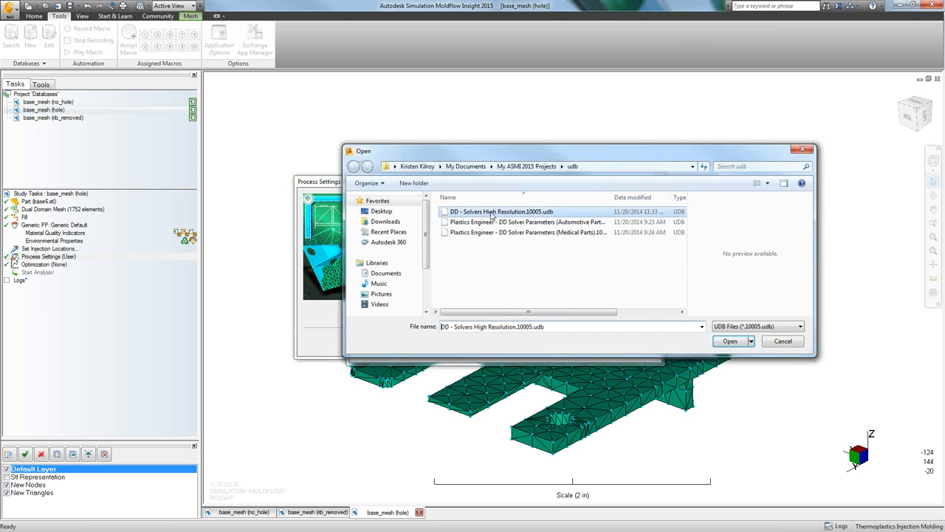
{"action": "double_click", "coordinate": [492, 214]}
{"action": "left_click", "coordinate": [412, 227]}
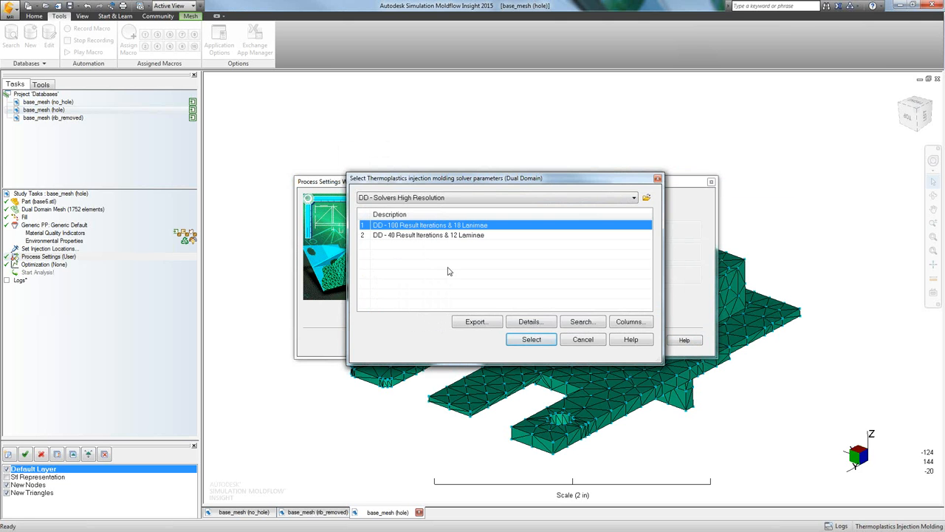
{"action": "left_click", "coordinate": [535, 343]}
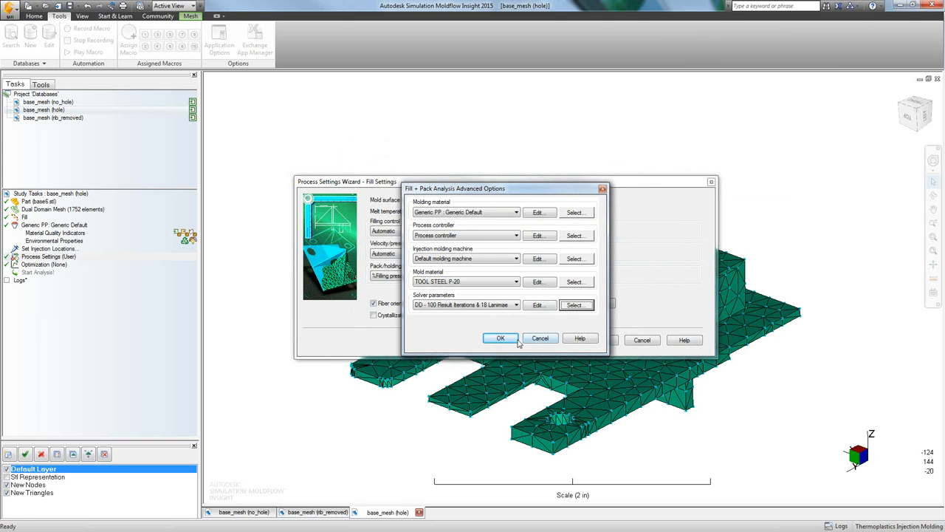
{"action": "left_click", "coordinate": [522, 341]}
{"action": "left_click", "coordinate": [598, 340]}
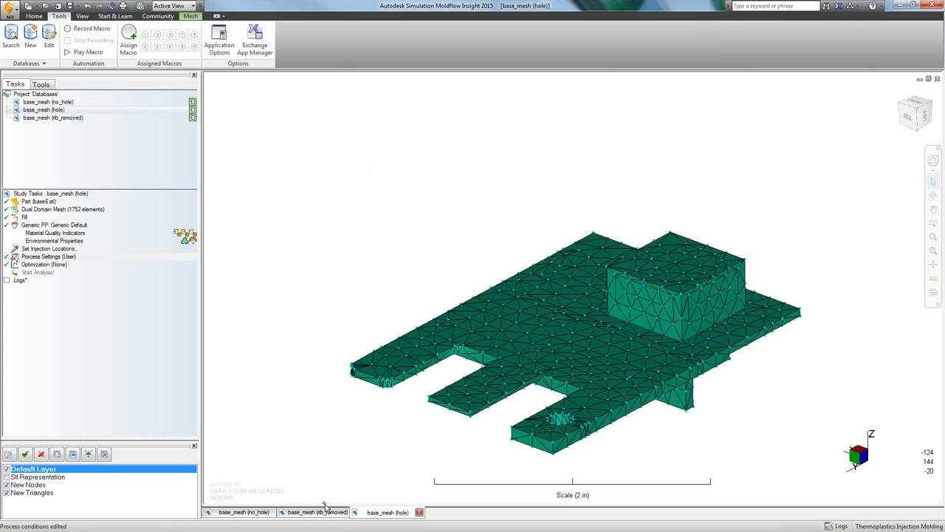
Try setting the laminae across thickness to 18 directly in the base_mesh (no_hole) study's solver parameters, then cancel the process settings.
{"action": "left_click", "coordinate": [241, 513]}
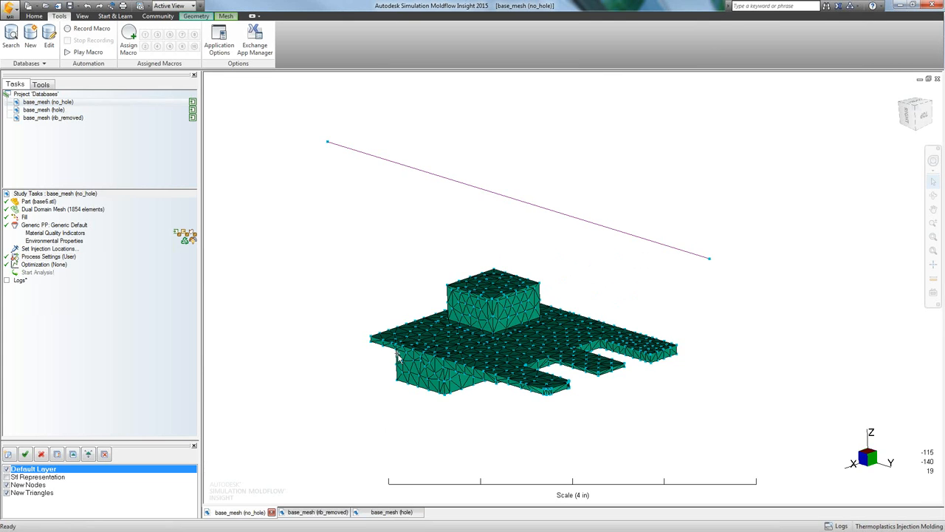
{"action": "double_click", "coordinate": [34, 257]}
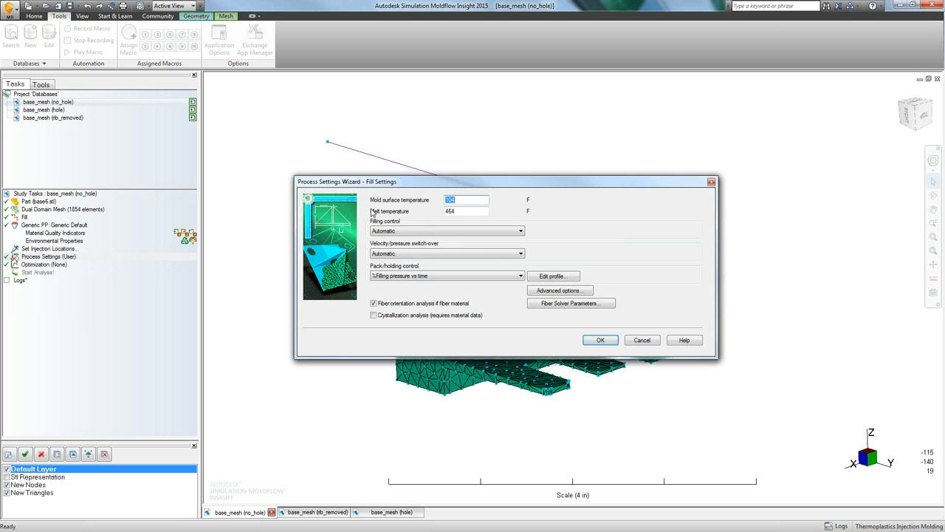
{"action": "left_click", "coordinate": [588, 292]}
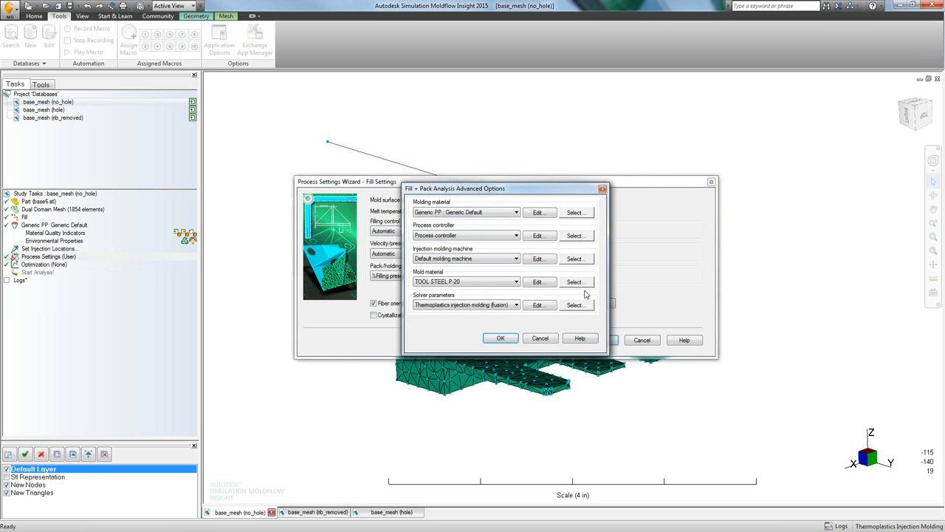
{"action": "left_click", "coordinate": [545, 307]}
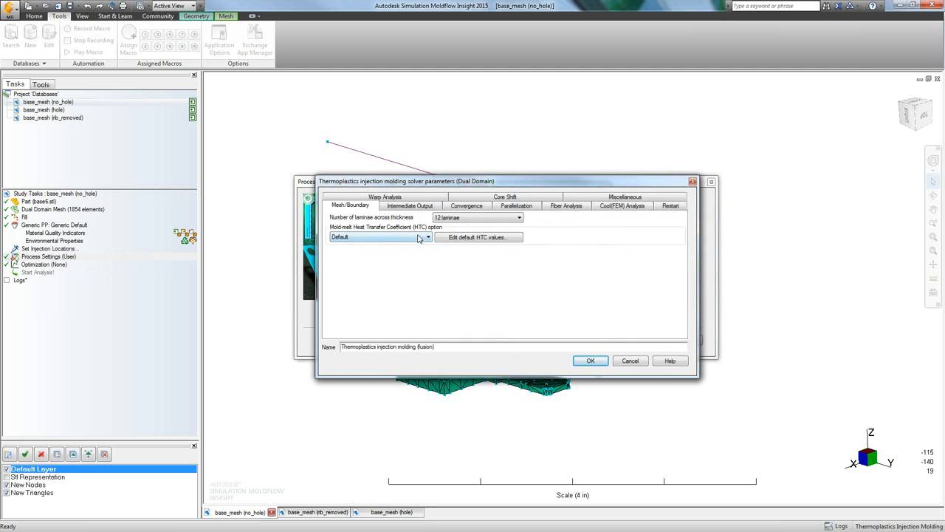
{"action": "left_click", "coordinate": [467, 218]}
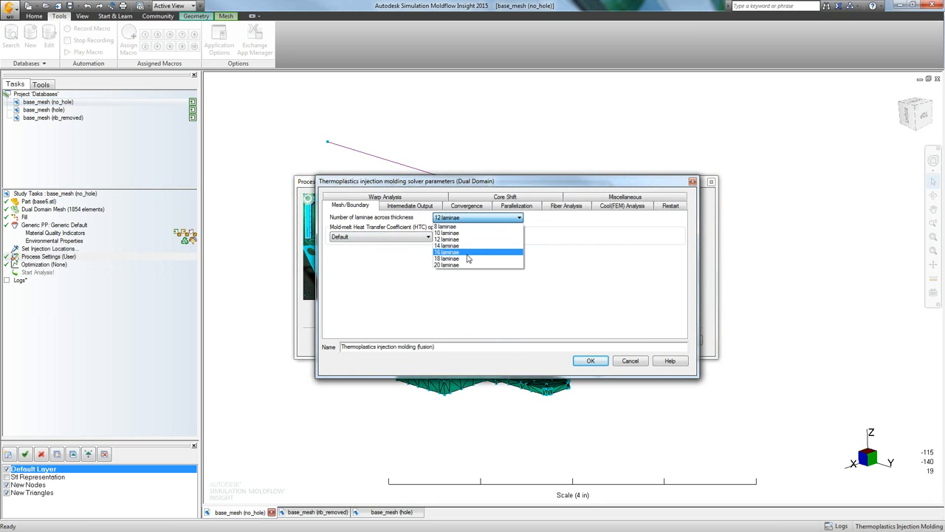
{"action": "left_click", "coordinate": [467, 258]}
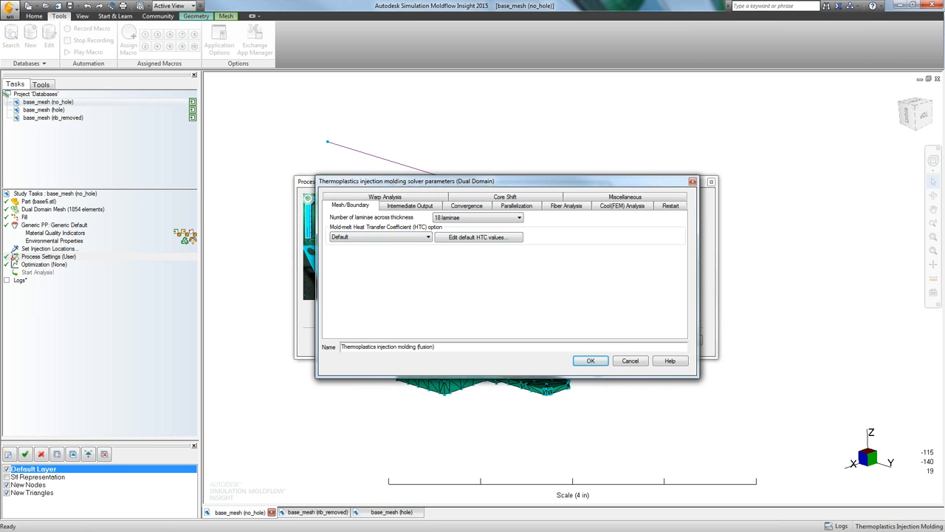
{"action": "left_click", "coordinate": [622, 365]}
{"action": "left_click", "coordinate": [546, 339]}
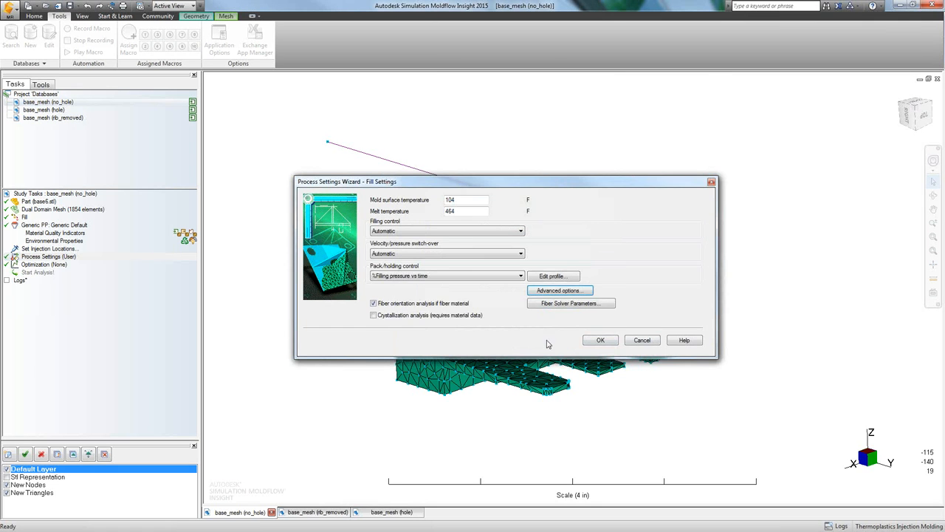
{"action": "left_click", "coordinate": [641, 340]}
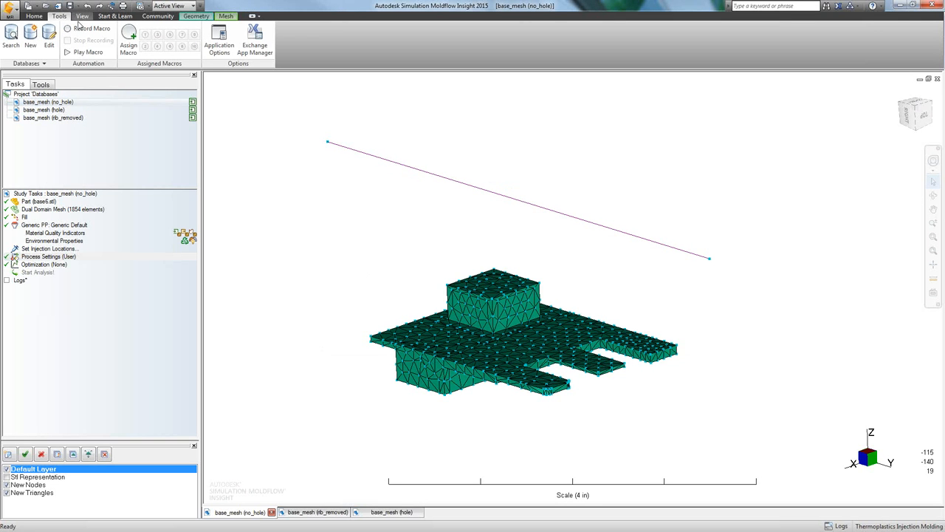
Open the Molder A IM Machines.30007.udb database, check the Press #1 machine entry through its edit option, and close without saving.
{"action": "left_click", "coordinate": [46, 45]}
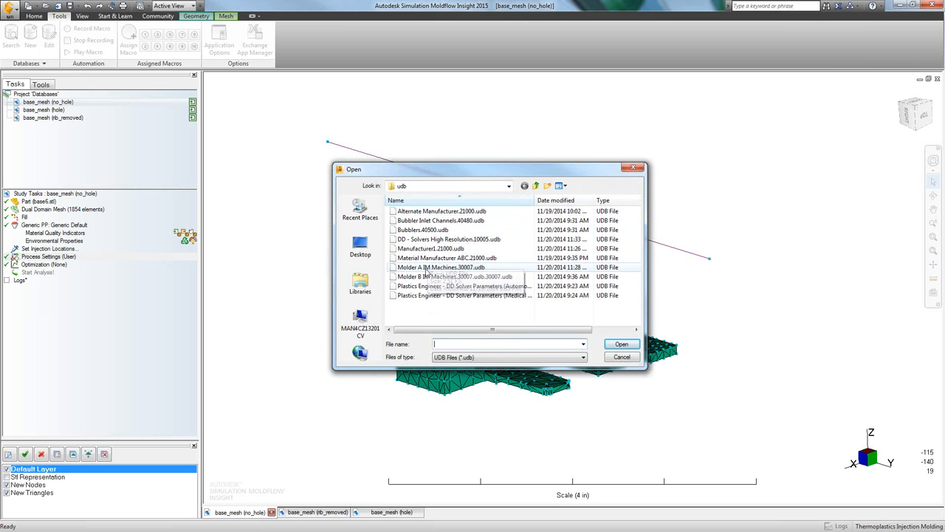
{"action": "left_click", "coordinate": [440, 268]}
{"action": "left_click", "coordinate": [622, 345]}
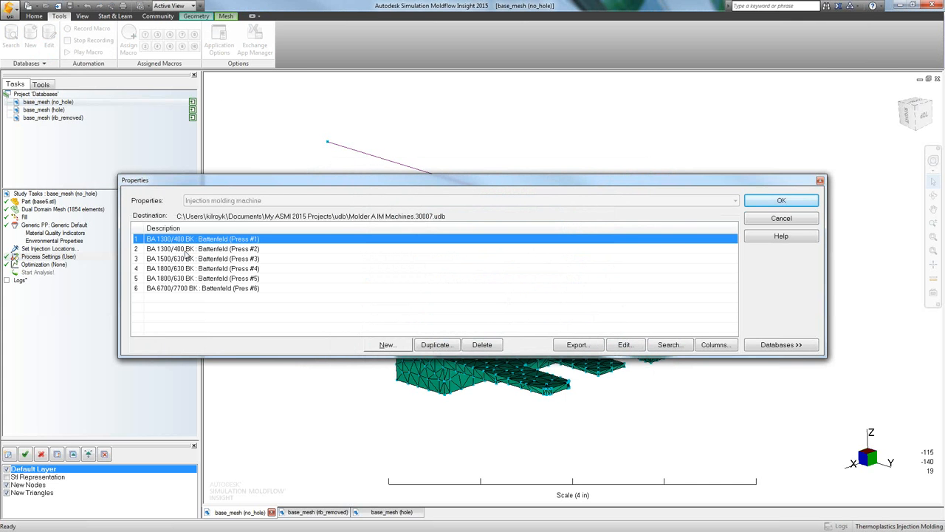
{"action": "left_click", "coordinate": [184, 251]}
{"action": "left_click", "coordinate": [191, 240]}
{"action": "left_click", "coordinate": [624, 345]}
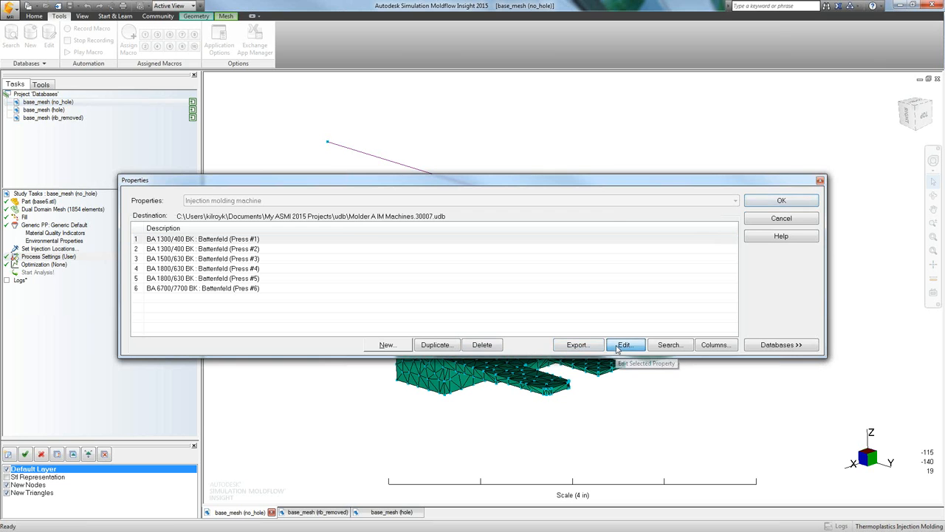
{"action": "left_click", "coordinate": [538, 365]}
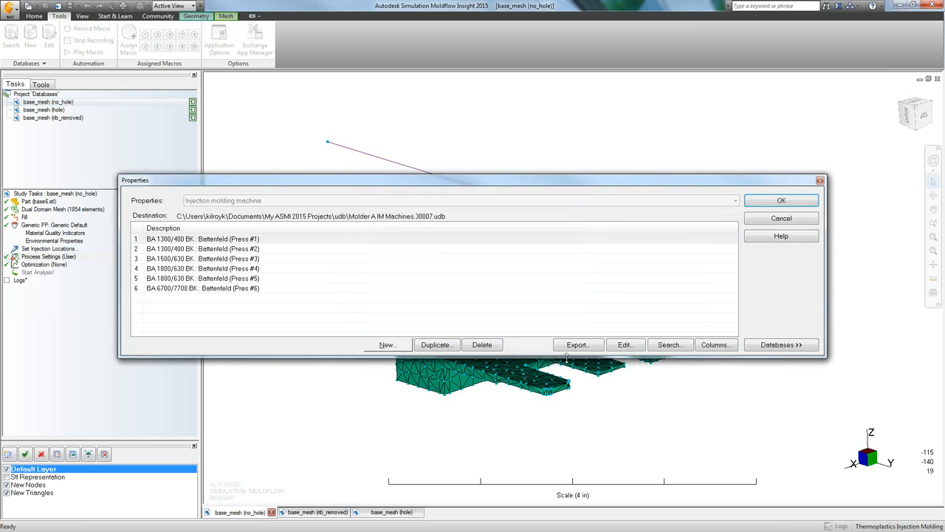
{"action": "left_click", "coordinate": [761, 223]}
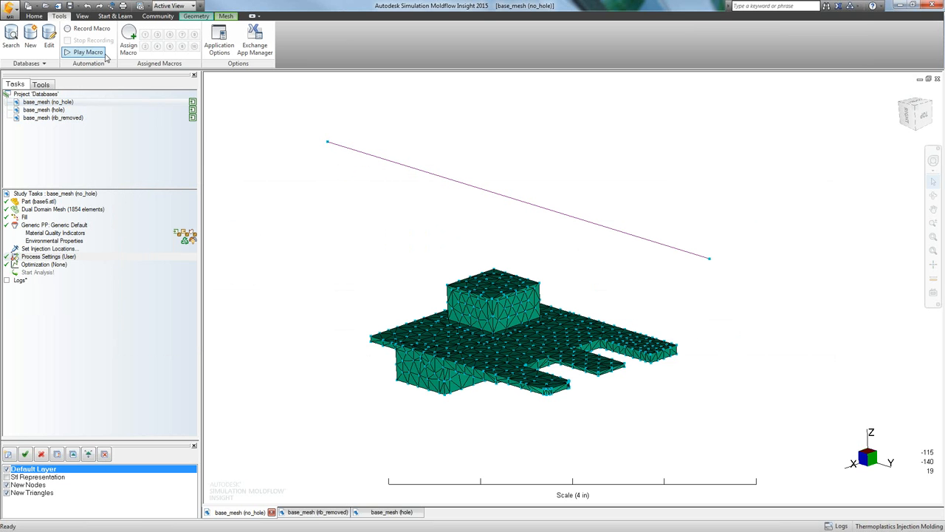
Open the Alternate Manufacturer.21000.udb database for editing and browse the system thermoplastics materials available for copying.
{"action": "left_click", "coordinate": [48, 37]}
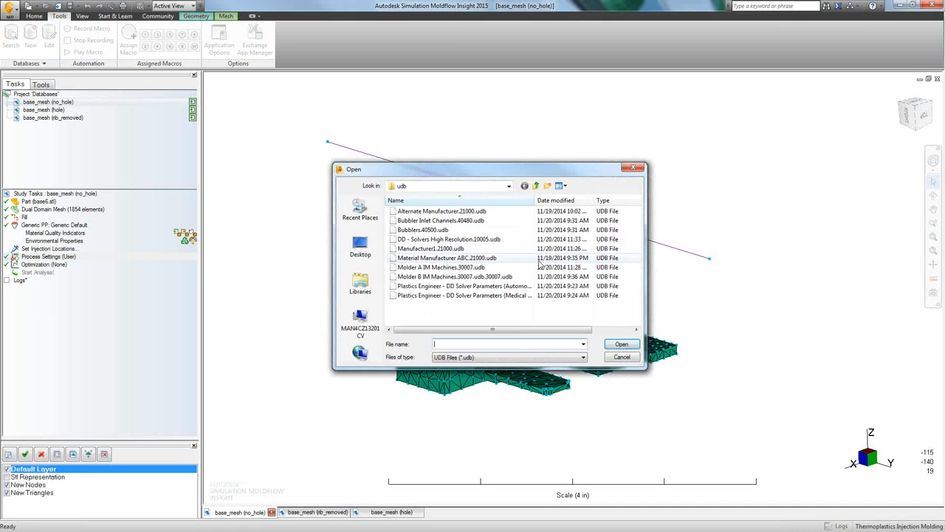
{"action": "left_click", "coordinate": [453, 266]}
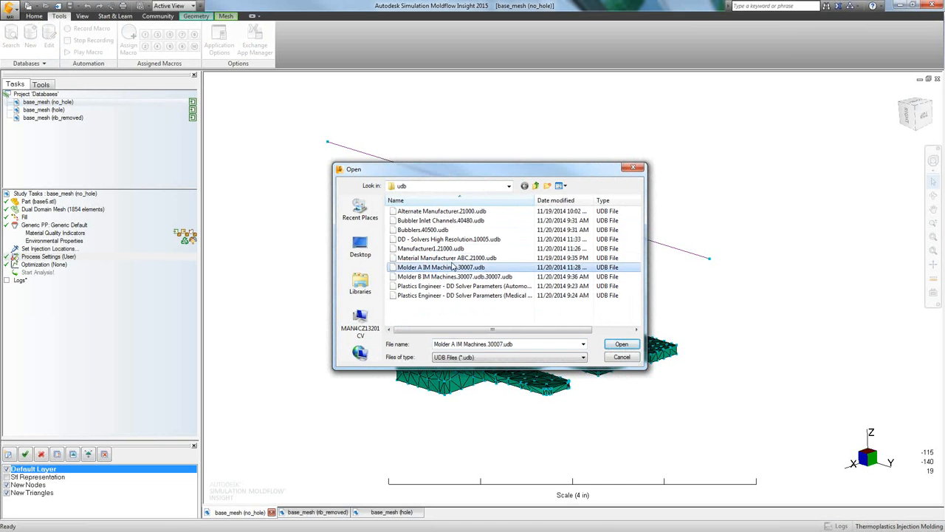
{"action": "left_click", "coordinate": [443, 212]}
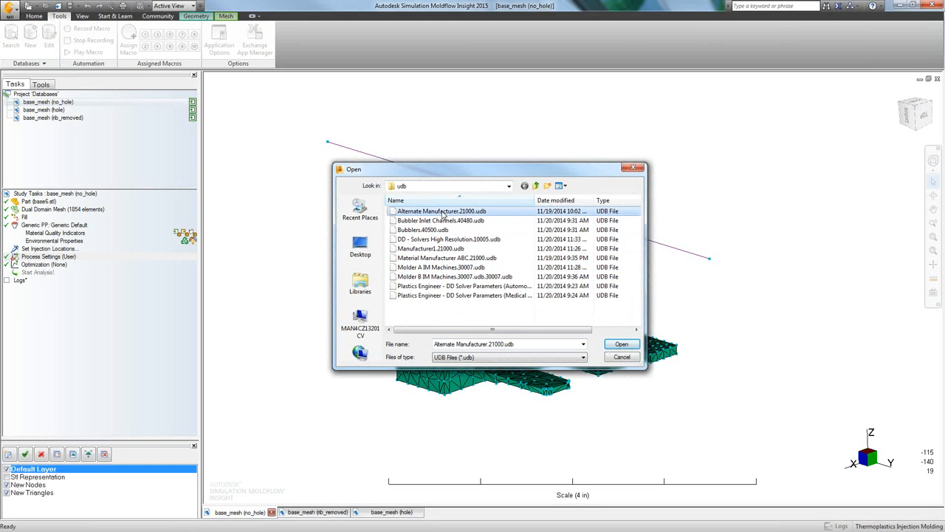
{"action": "left_click", "coordinate": [622, 344]}
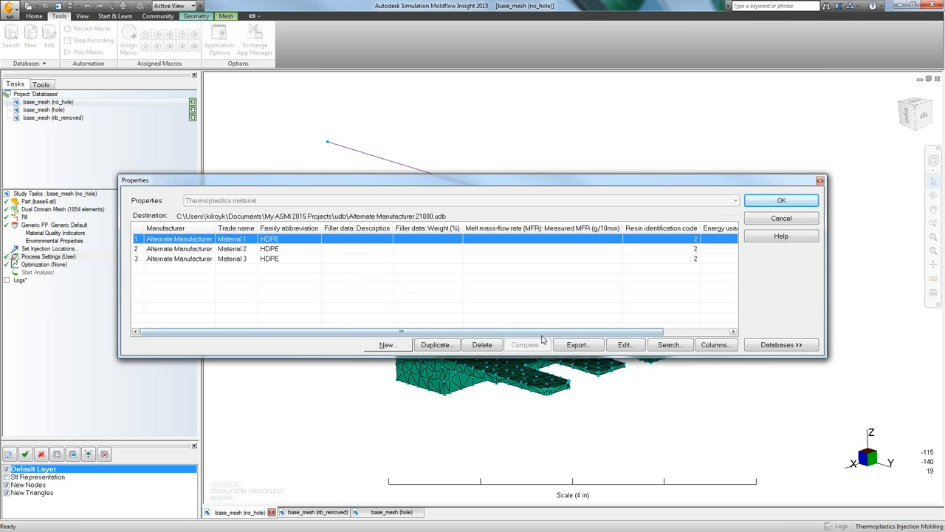
{"action": "left_click", "coordinate": [749, 347]}
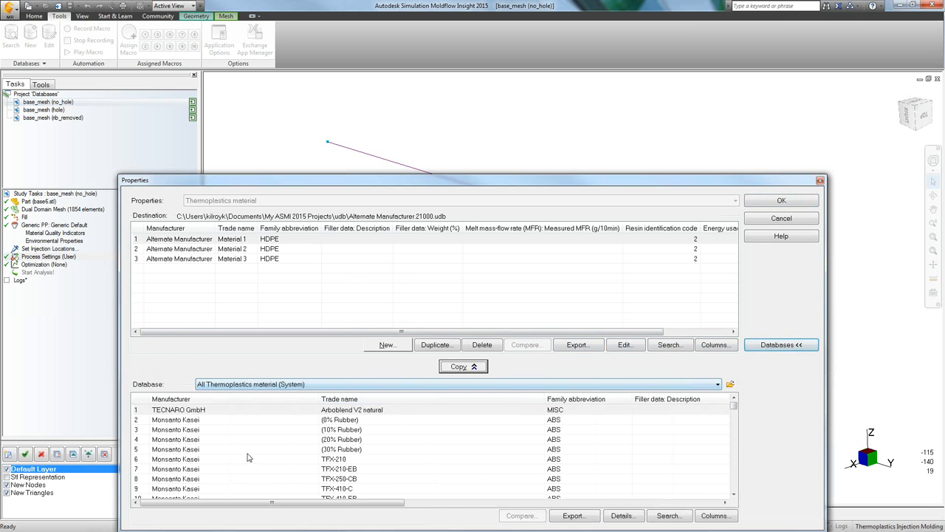
{"action": "scroll", "coordinate": [561, 478], "scroll_direction": "down", "scroll_amount": 5}
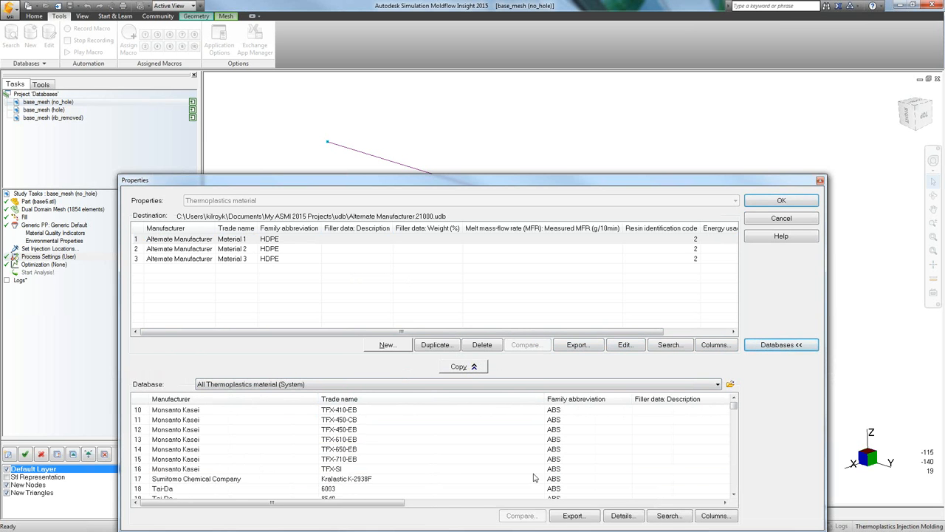
Copy the Mitsubishi Chemical NX45B material from the system thermoplastics database into the Alternate Manufacturer.21000.udb database.
{"action": "left_click", "coordinate": [257, 474]}
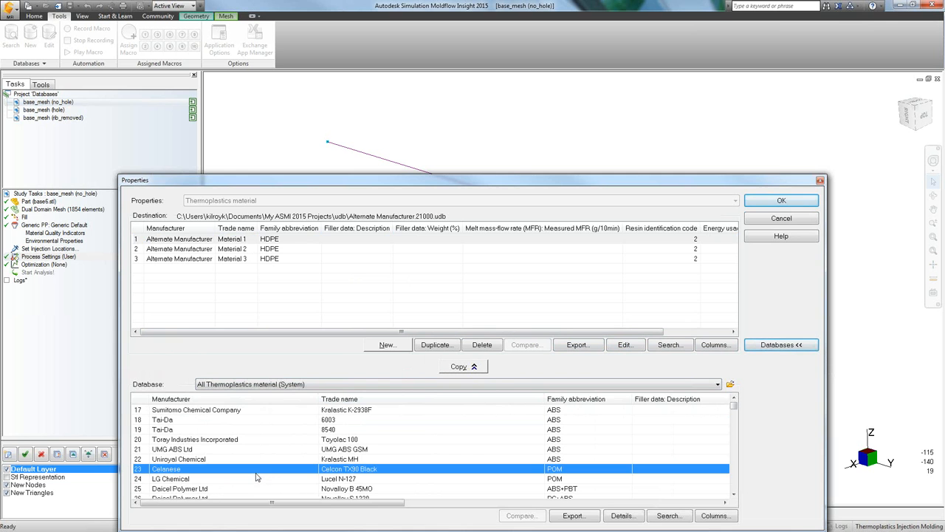
{"action": "left_click", "coordinate": [253, 450]}
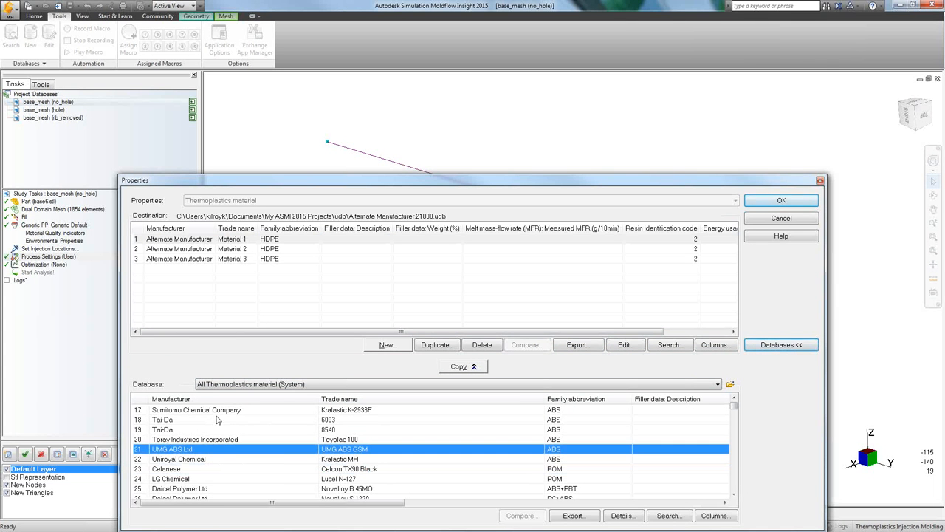
{"action": "scroll", "coordinate": [229, 432], "scroll_direction": "down", "scroll_amount": 8}
{"action": "scroll", "coordinate": [235, 437], "scroll_direction": "up", "scroll_amount": 1}
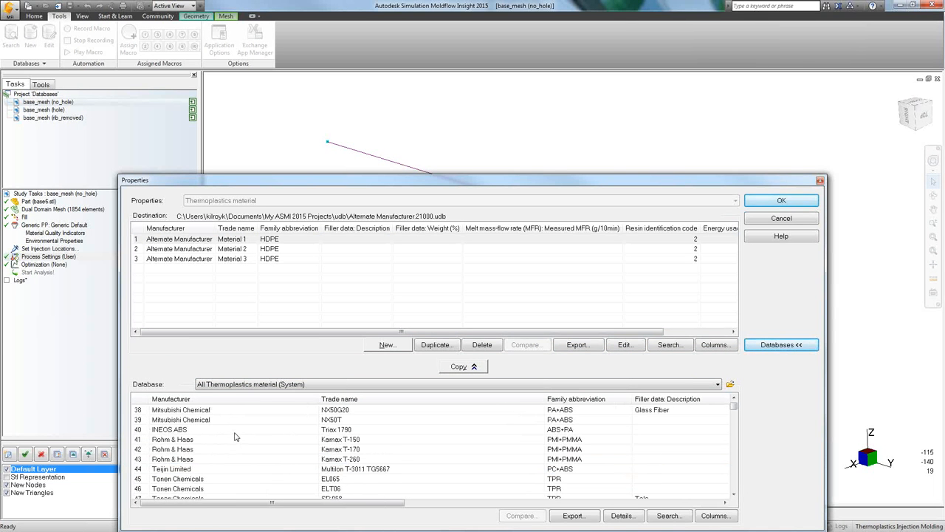
{"action": "scroll", "coordinate": [235, 437], "scroll_direction": "up", "scroll_amount": 2}
{"action": "left_click", "coordinate": [235, 448]}
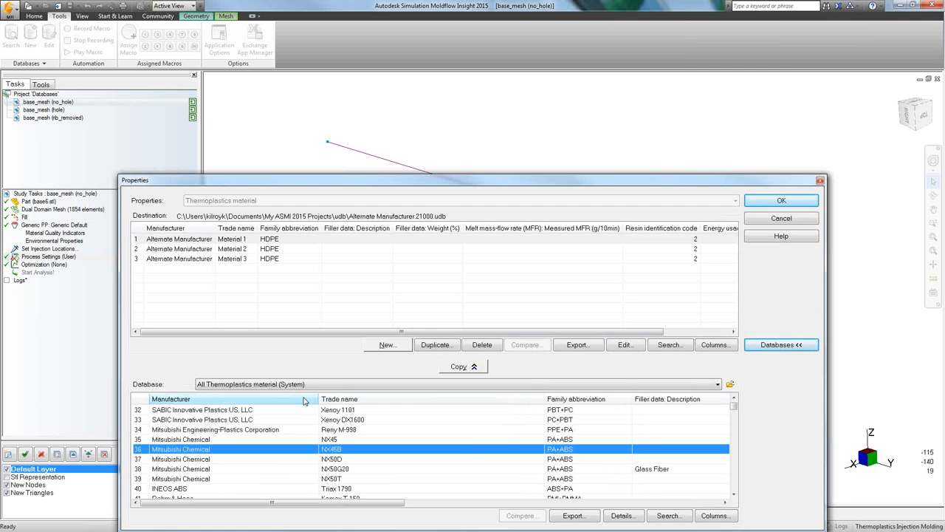
{"action": "left_click", "coordinate": [447, 365]}
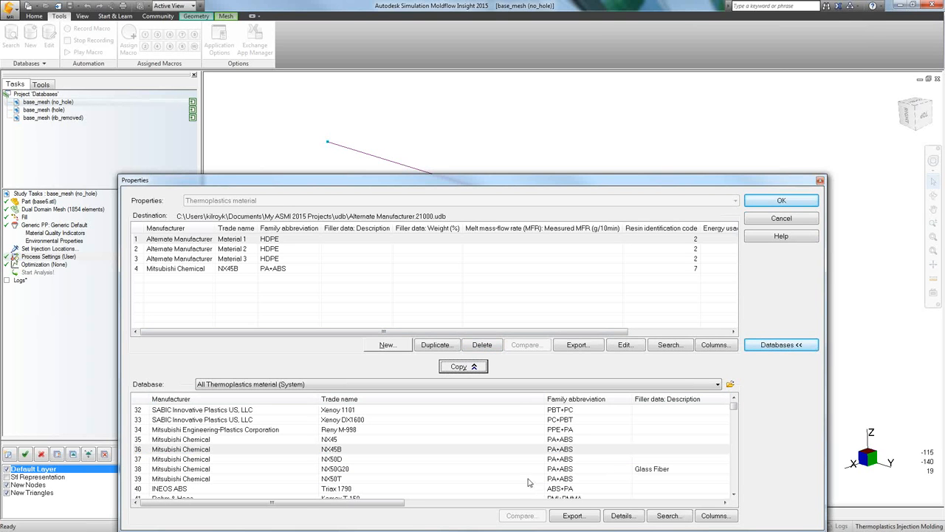
{"action": "left_click", "coordinate": [782, 345]}
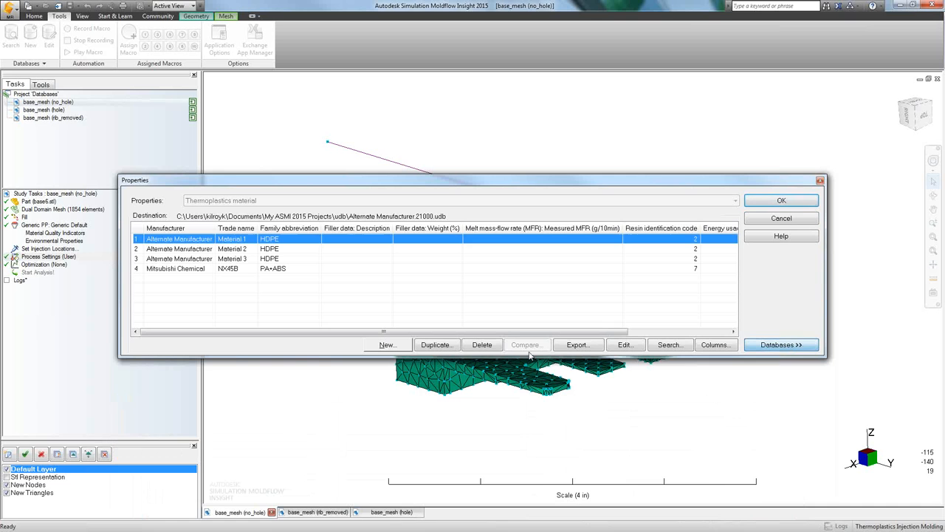
Edit the copied NX45B material, setting its recommended melt temperature range to a minimum of 412 F and maximum of 520 F.
{"action": "left_click", "coordinate": [158, 270]}
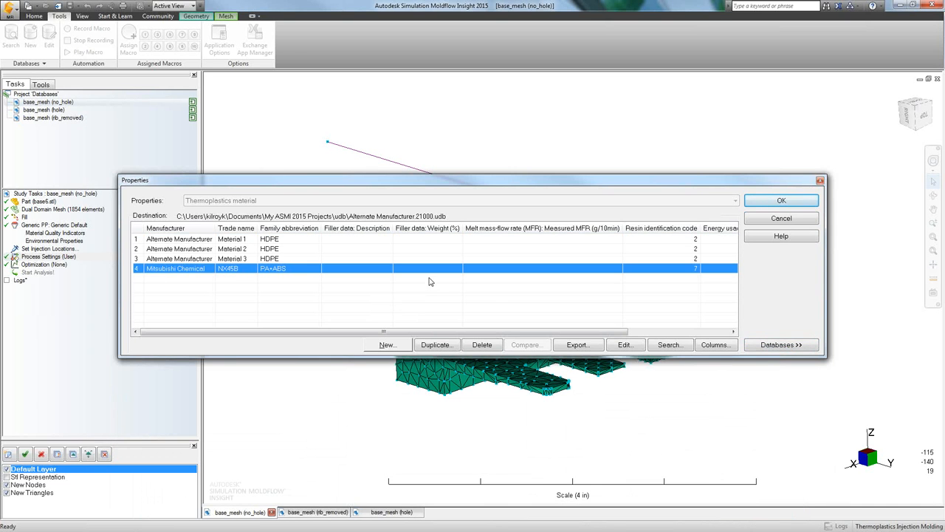
{"action": "left_click", "coordinate": [620, 345]}
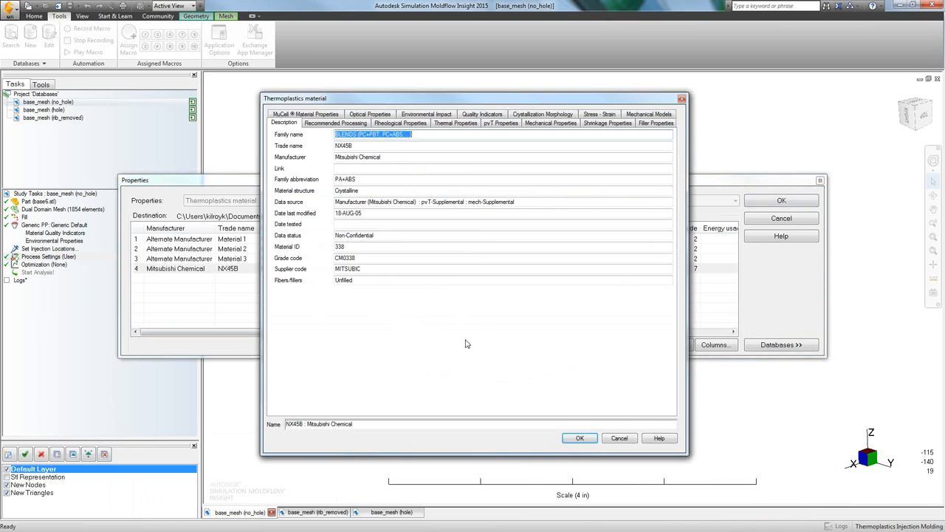
{"action": "left_click", "coordinate": [319, 124]}
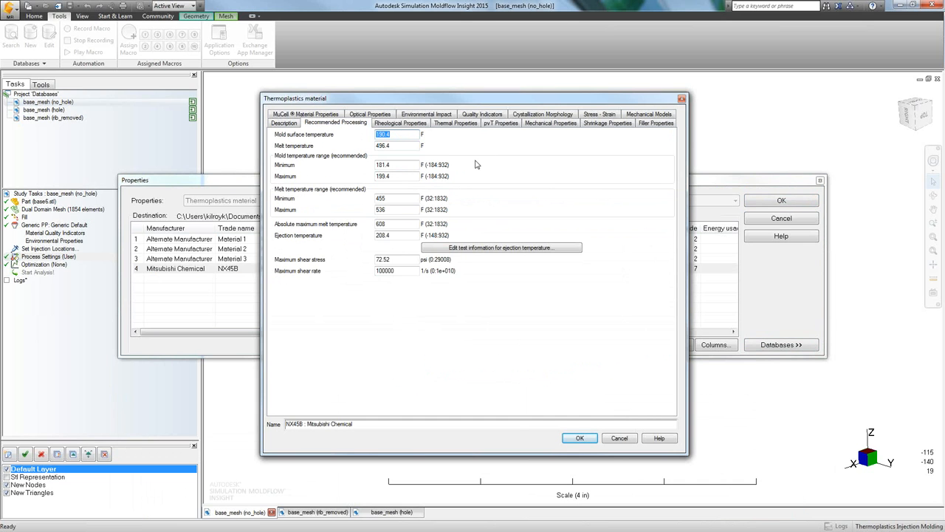
{"action": "double_click", "coordinate": [396, 209]}
{"action": "type", "text": "520"}
{"action": "double_click", "coordinate": [389, 198]}
{"action": "type", "text": "412"}
Examine the NX45B rheological, pvT and mechanical properties, then cancel both the material and the database edits.
{"action": "left_click", "coordinate": [396, 123]}
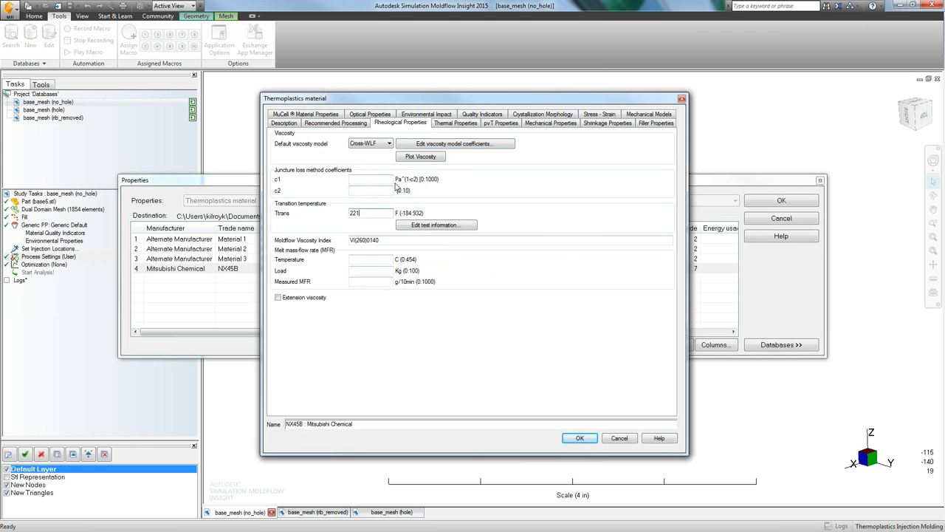
{"action": "left_click", "coordinate": [509, 123]}
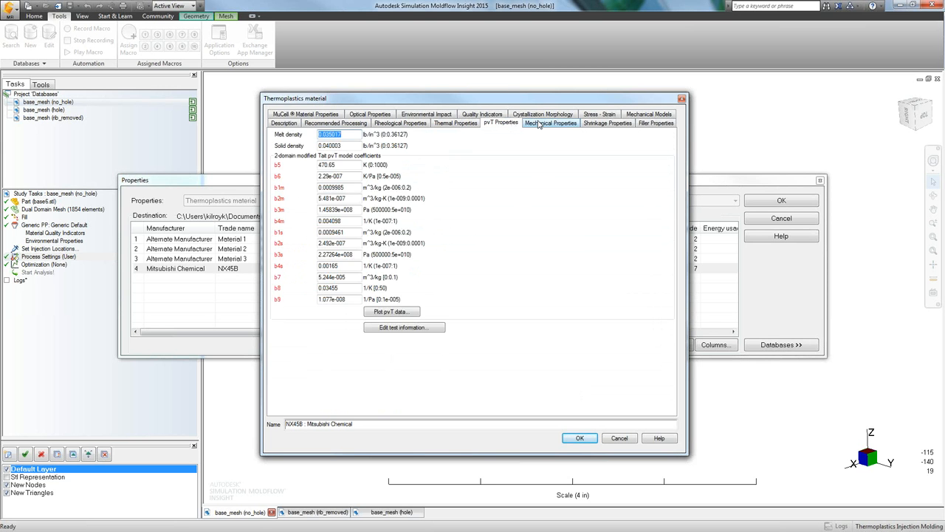
{"action": "left_click", "coordinate": [539, 124]}
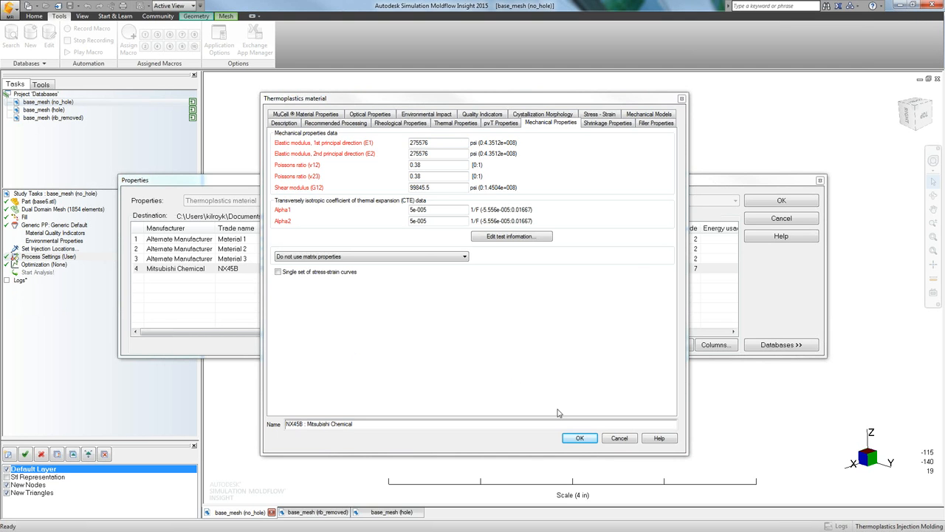
{"action": "left_click", "coordinate": [619, 438]}
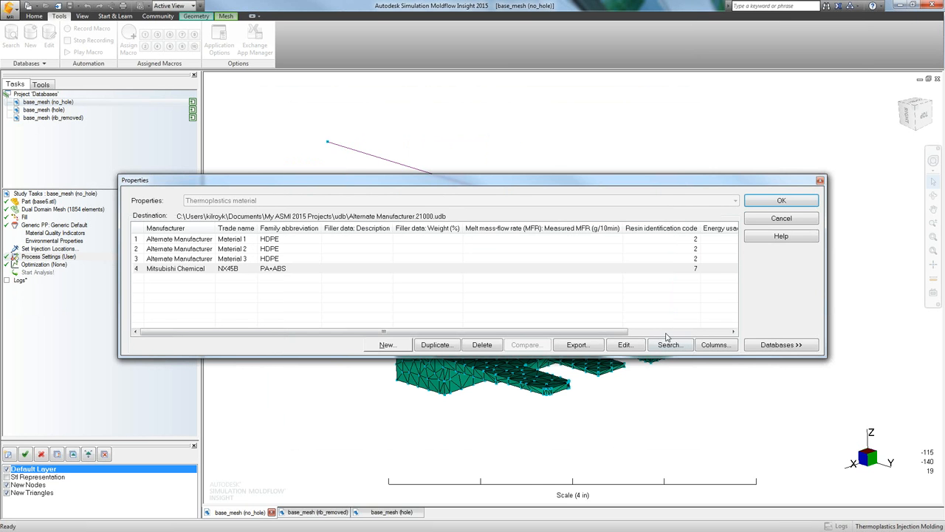
{"action": "left_click", "coordinate": [781, 218]}
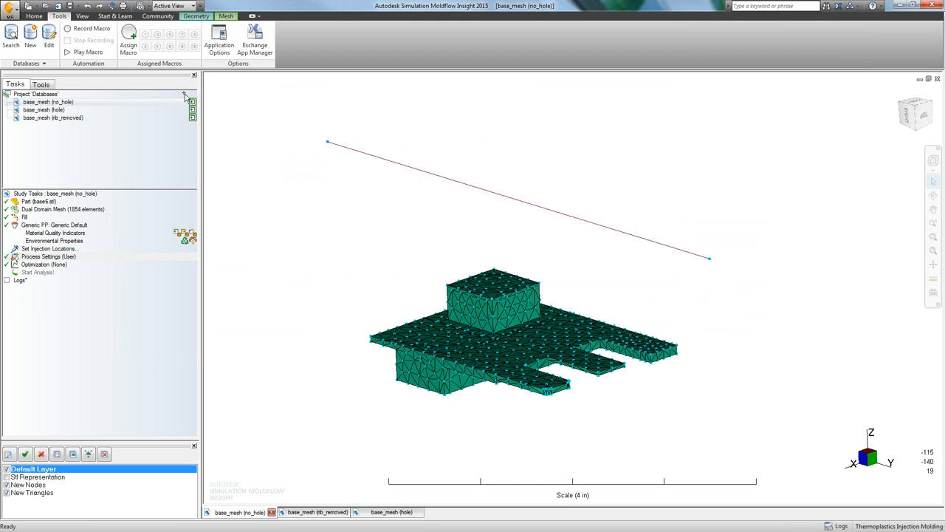
Open the default properties for editing, filter them to Geometry/Mesh/BC and browse the entries for the gate defaults.
{"action": "left_click", "coordinate": [29, 46]}
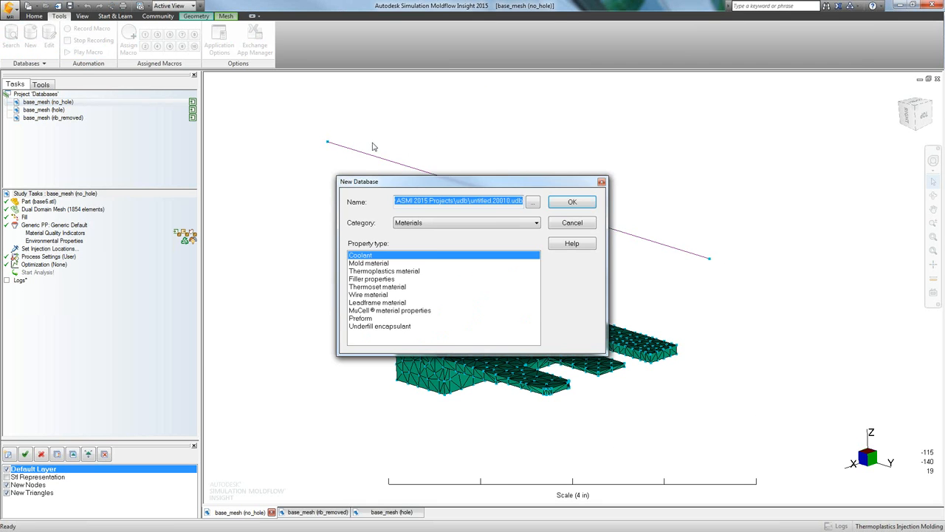
{"action": "left_click", "coordinate": [553, 225]}
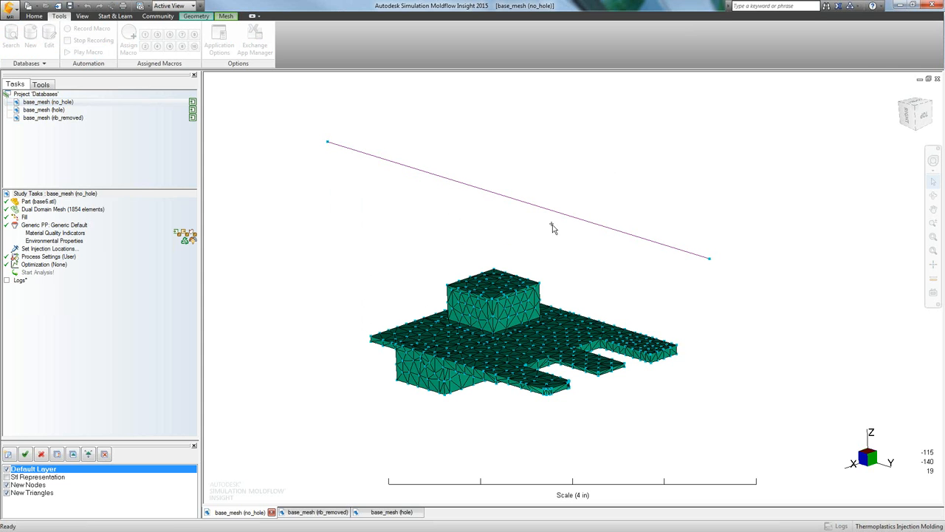
{"action": "left_click", "coordinate": [27, 64]}
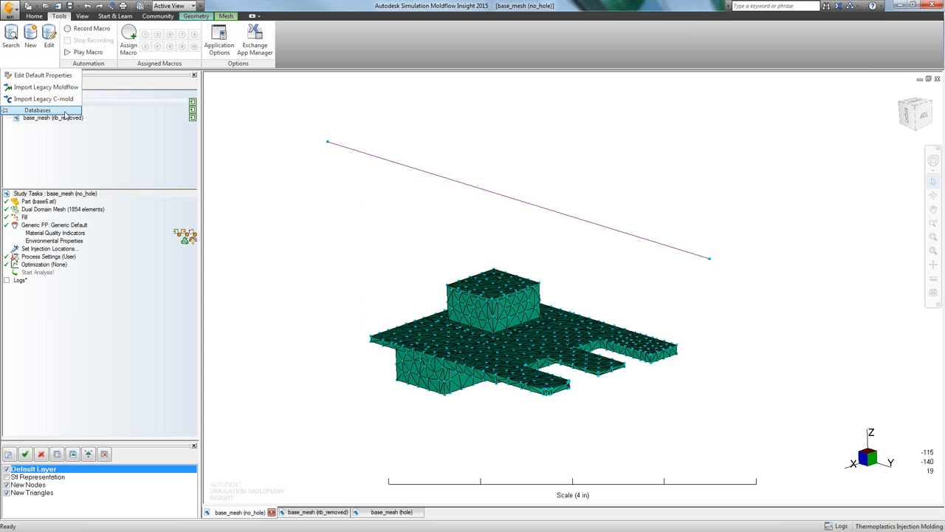
{"action": "left_click", "coordinate": [55, 75]}
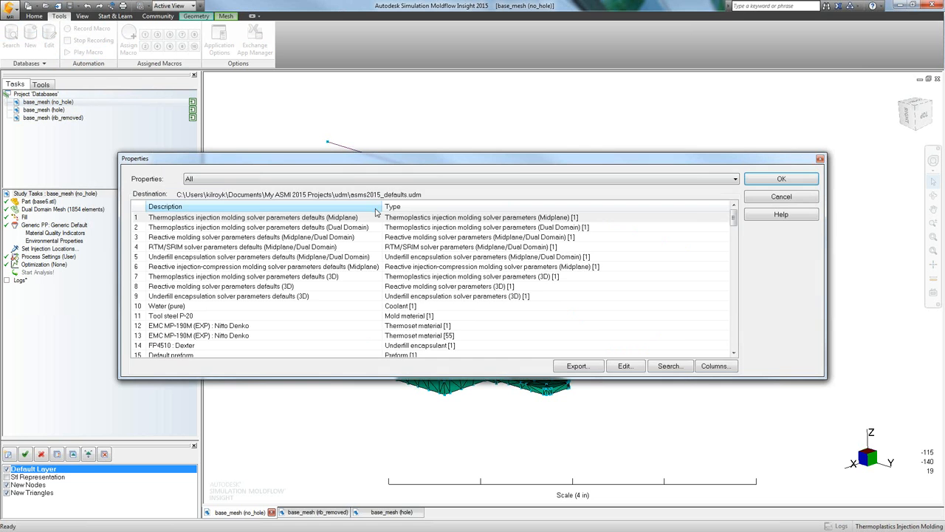
{"action": "left_click", "coordinate": [517, 181]}
{"action": "left_click", "coordinate": [481, 220]}
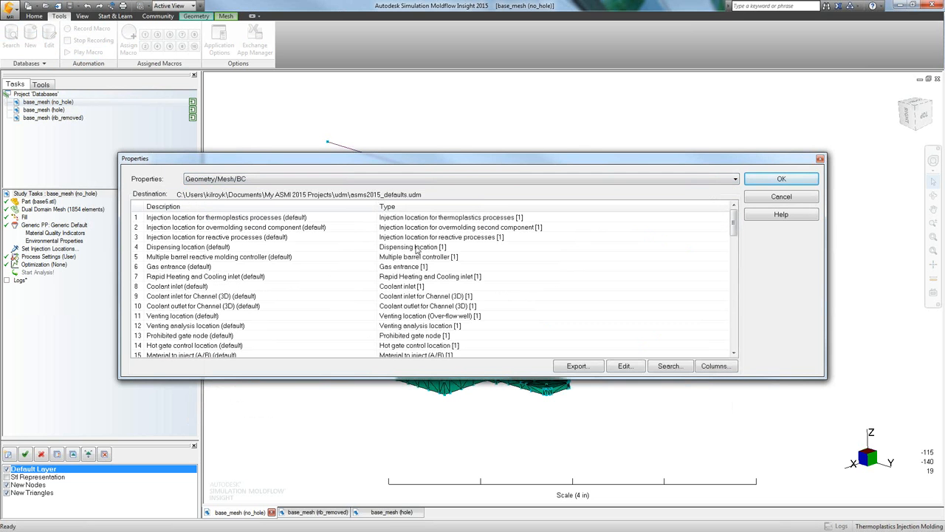
{"action": "left_click", "coordinate": [293, 296]}
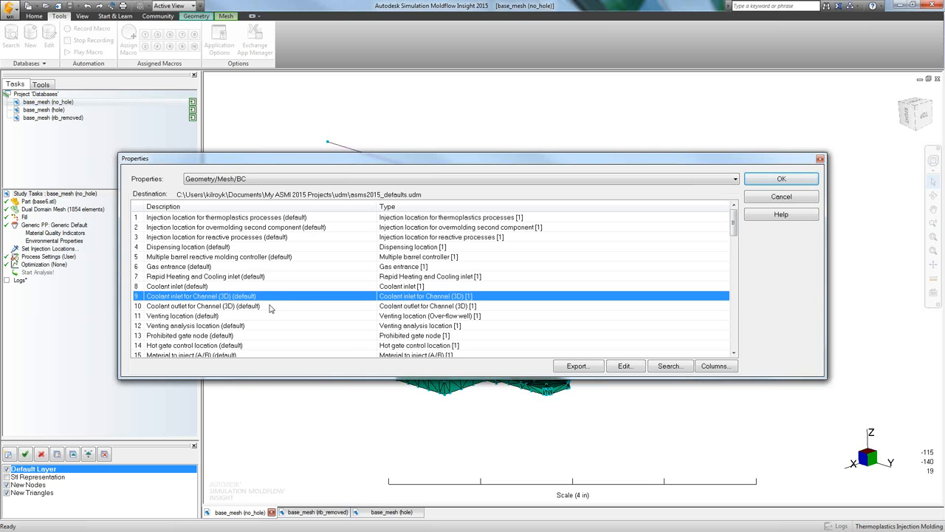
{"action": "scroll", "coordinate": [268, 310], "scroll_direction": "down", "scroll_amount": 2}
{"action": "left_click", "coordinate": [230, 279]}
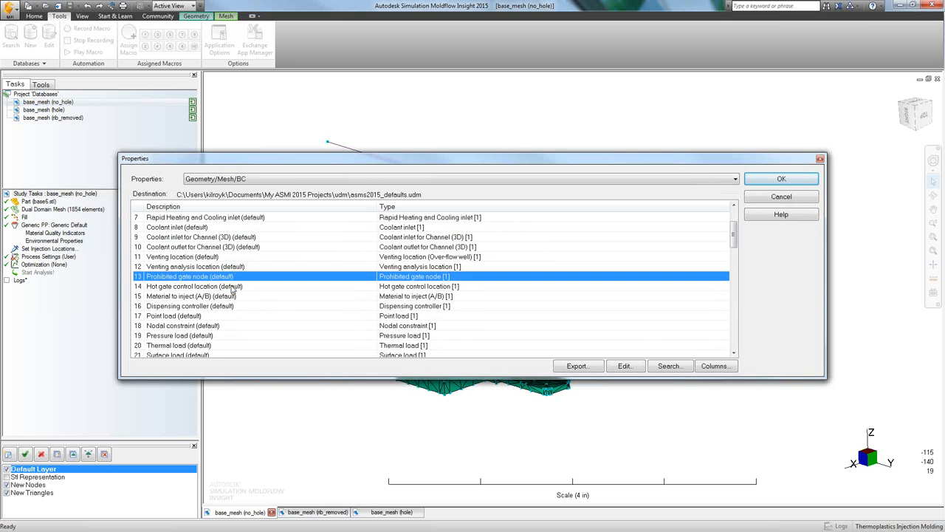
{"action": "left_click", "coordinate": [231, 287]}
{"action": "scroll", "coordinate": [247, 296], "scroll_direction": "down", "scroll_amount": 1}
{"action": "scroll", "coordinate": [247, 296], "scroll_direction": "down", "scroll_amount": 4}
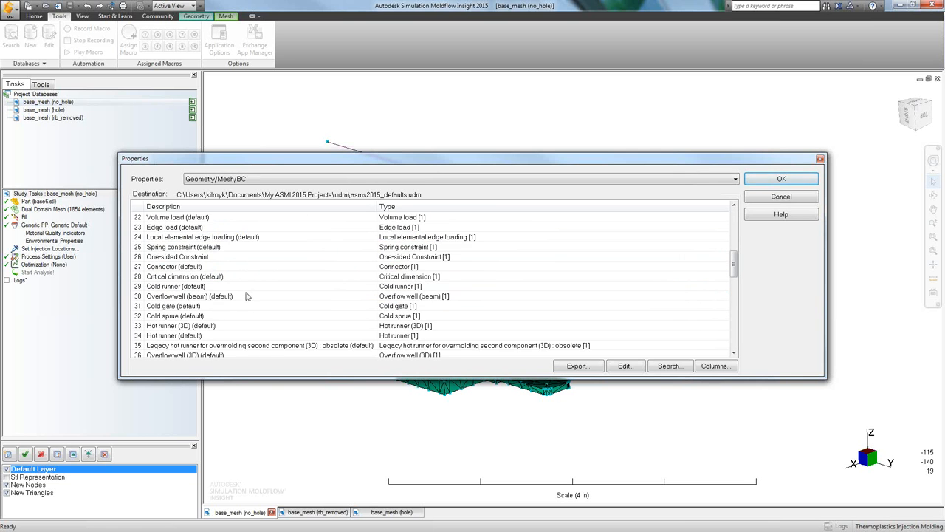
Review the gate, mold, temperature profile and overmolding settings of Cold gate (default), then accept the default properties.
{"action": "left_click", "coordinate": [228, 307]}
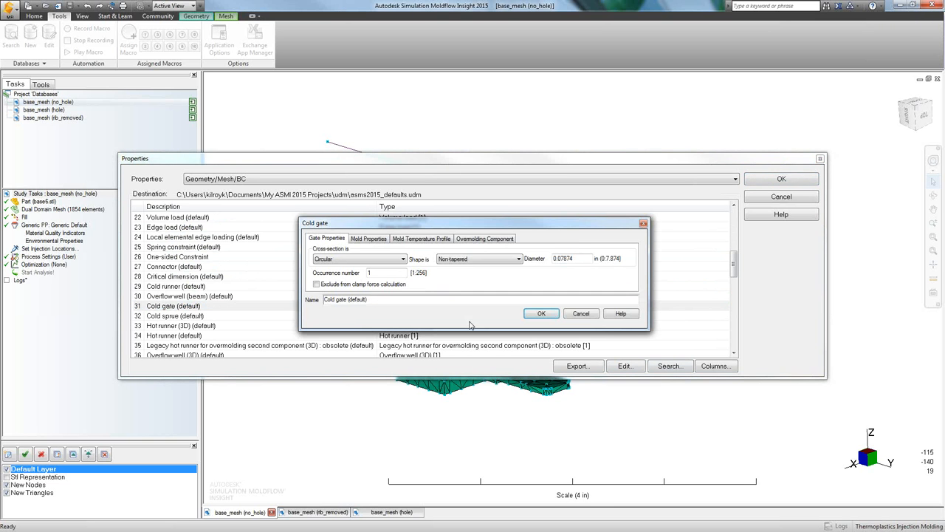
{"action": "left_click", "coordinate": [373, 240]}
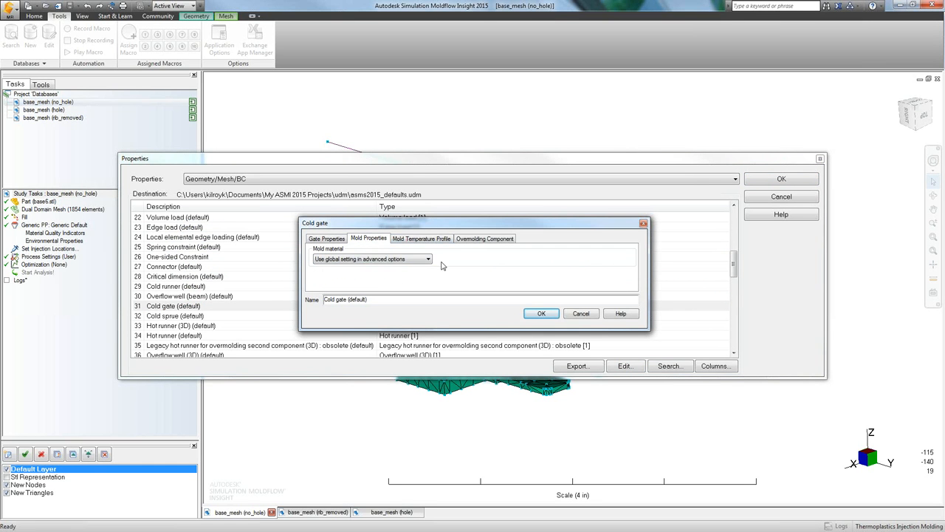
{"action": "left_click", "coordinate": [430, 240]}
{"action": "left_click", "coordinate": [484, 240]}
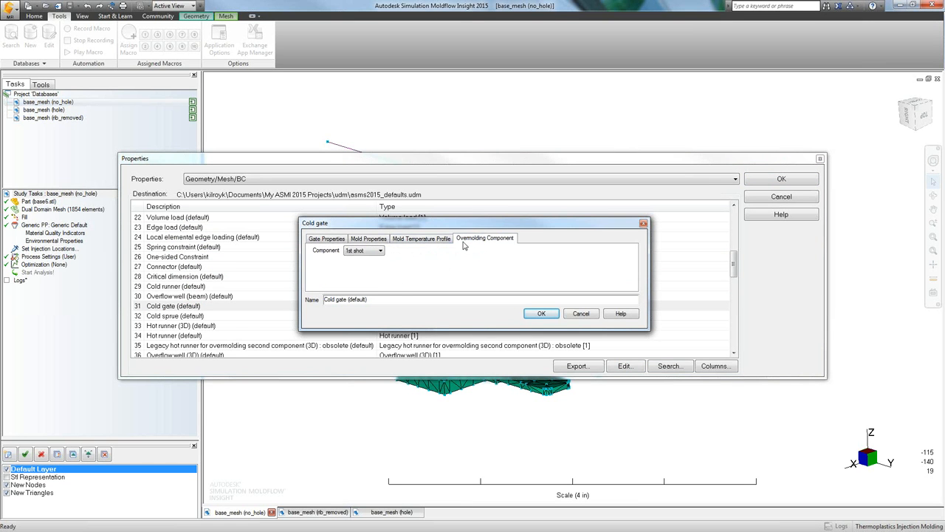
{"action": "left_click", "coordinate": [342, 240]}
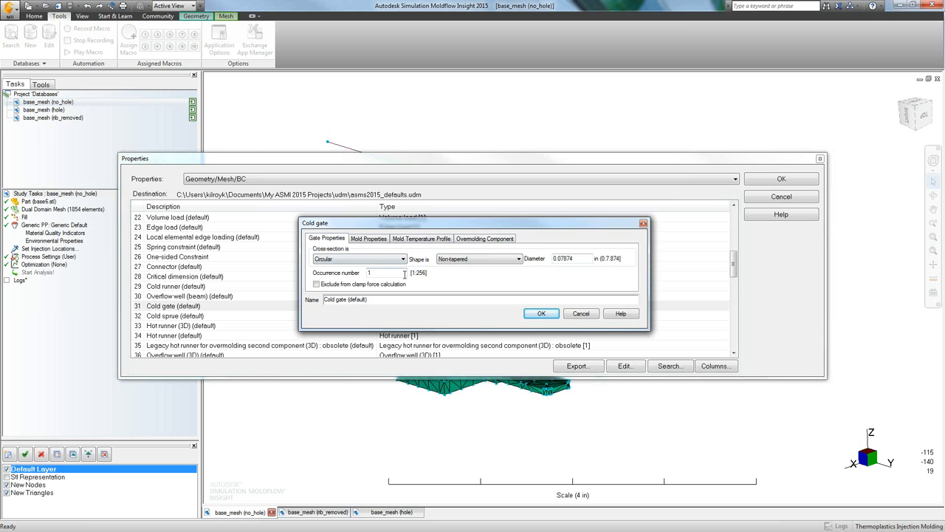
{"action": "left_click", "coordinate": [527, 313]}
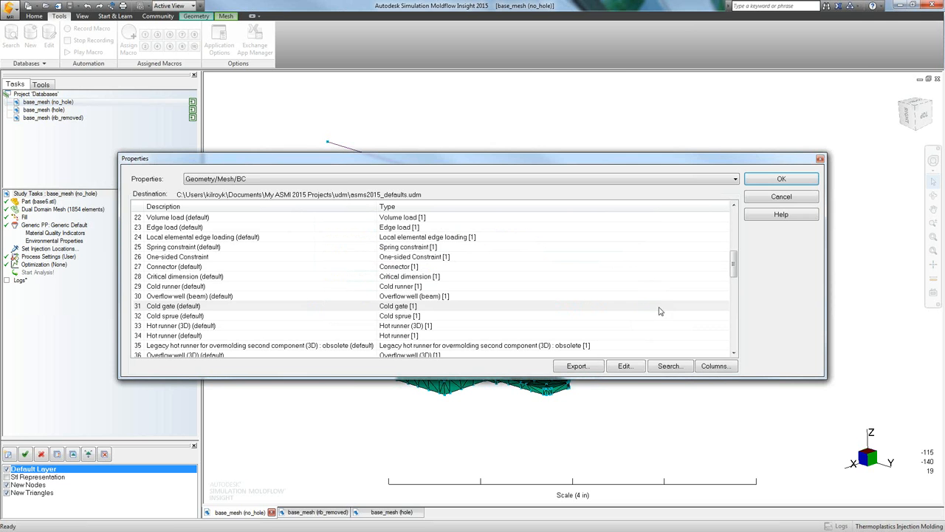
{"action": "left_click", "coordinate": [768, 180]}
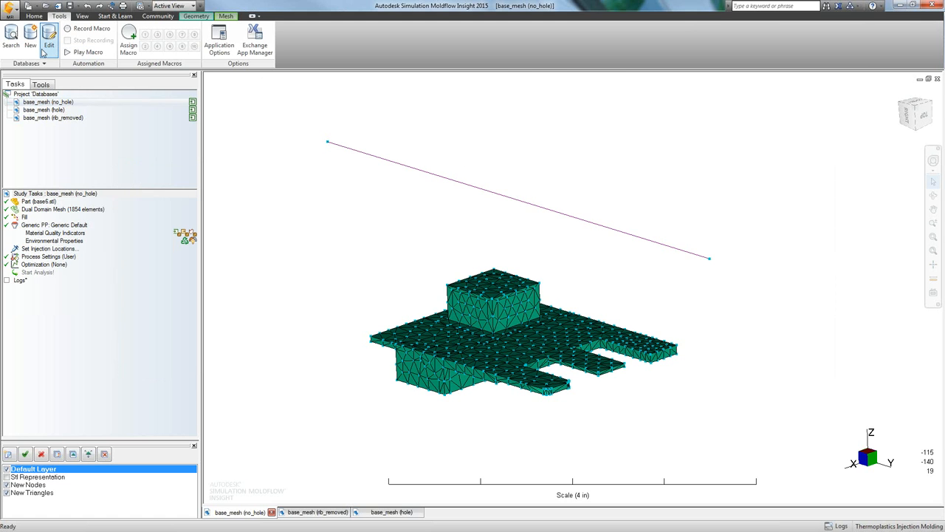
Start a new database named Gates with category Geometry/Mesh/BC and property type Cold gate, then cancel its empty property list.
{"action": "left_click", "coordinate": [31, 46]}
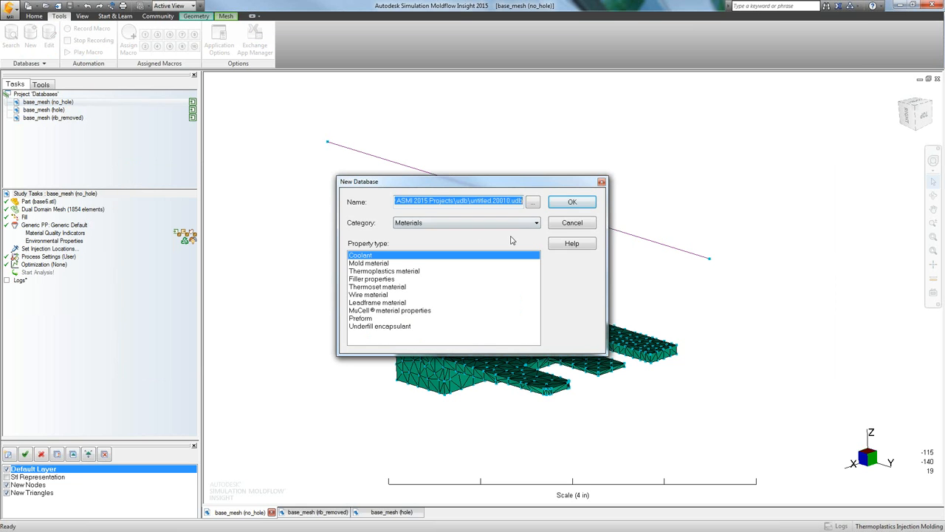
{"action": "left_click", "coordinate": [535, 205]}
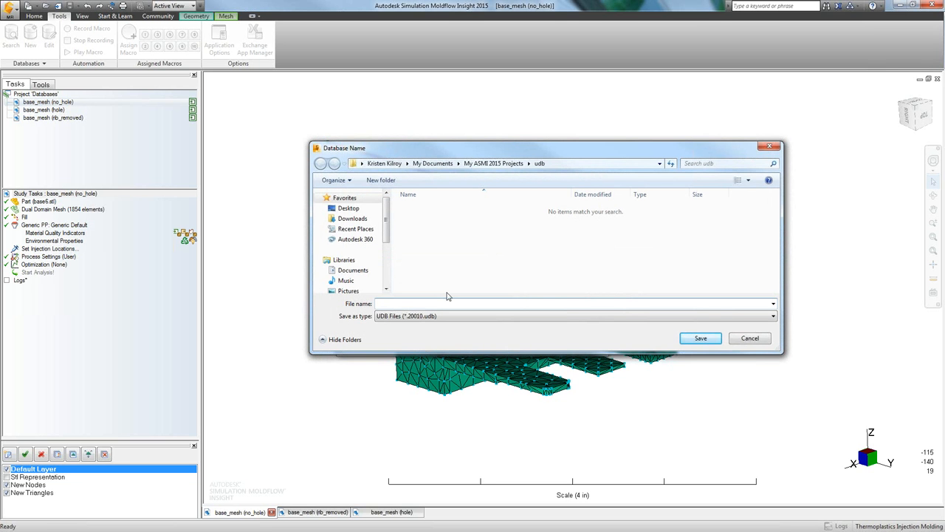
{"action": "type", "text": "Gates"}
{"action": "left_click", "coordinate": [698, 337]}
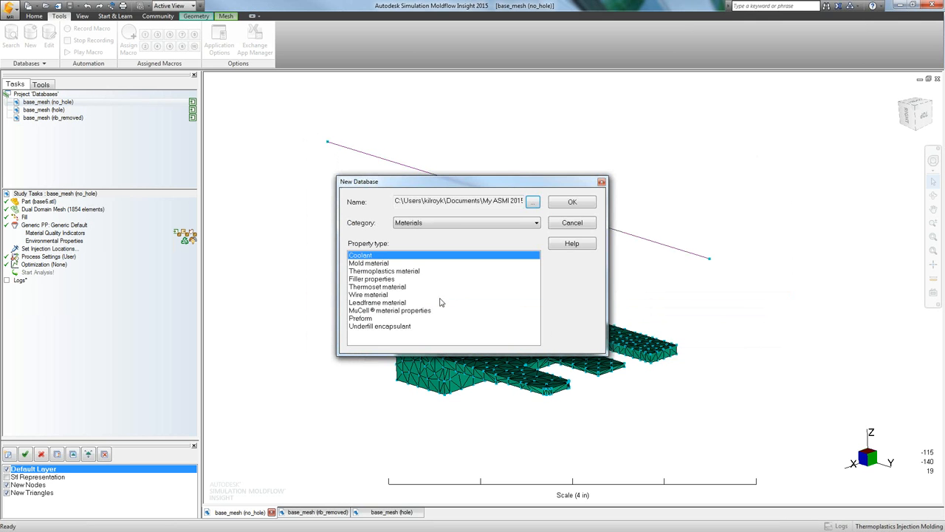
{"action": "left_click", "coordinate": [456, 221]}
{"action": "left_click", "coordinate": [452, 262]}
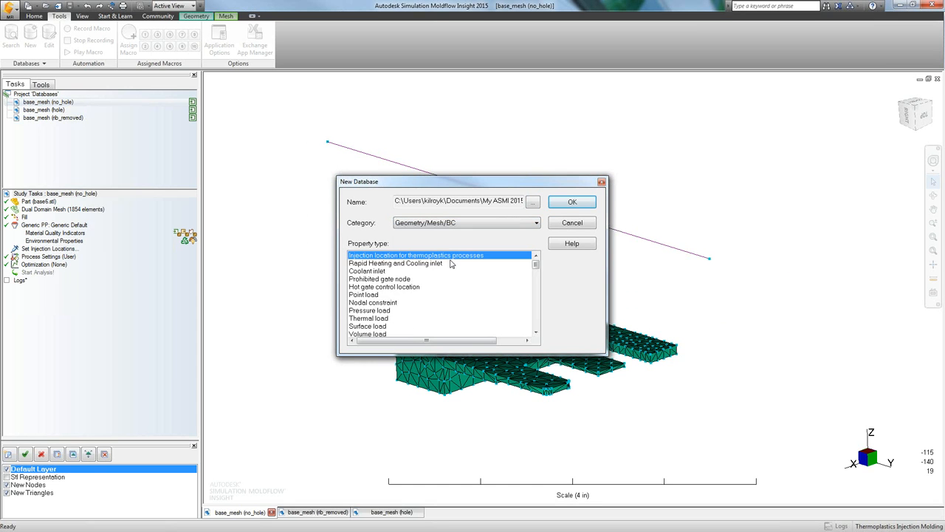
{"action": "left_click", "coordinate": [485, 297]}
{"action": "scroll", "coordinate": [486, 299], "scroll_direction": "down", "scroll_amount": 6}
{"action": "scroll", "coordinate": [486, 302], "scroll_direction": "down", "scroll_amount": 2}
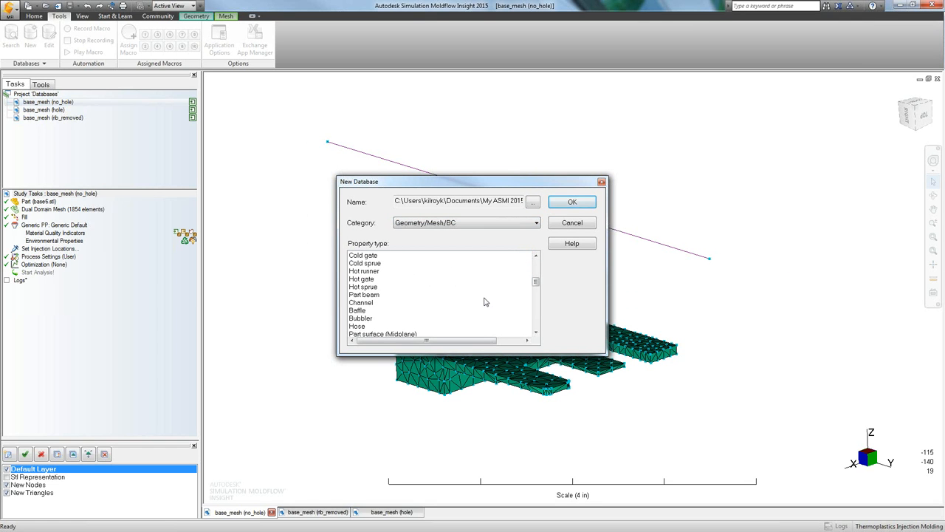
{"action": "left_click", "coordinate": [379, 256]}
{"action": "left_click", "coordinate": [571, 202]}
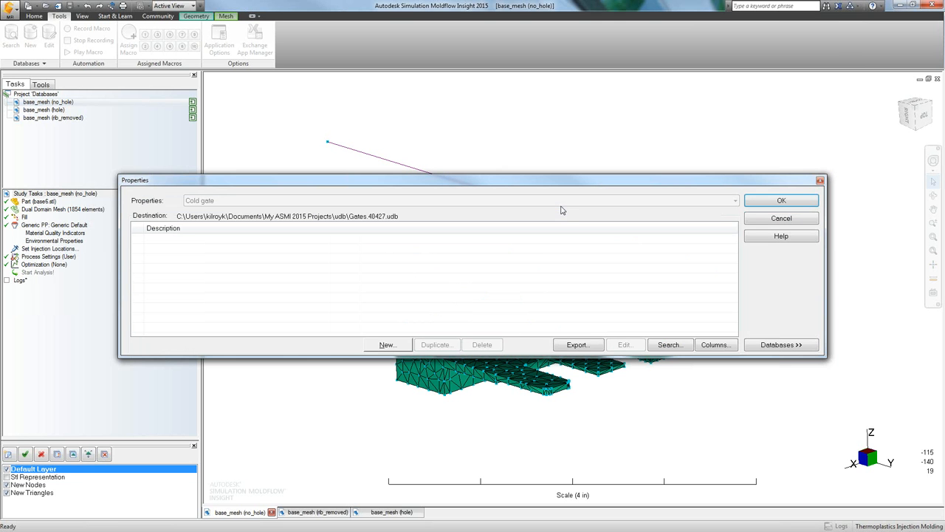
{"action": "left_click", "coordinate": [753, 221]}
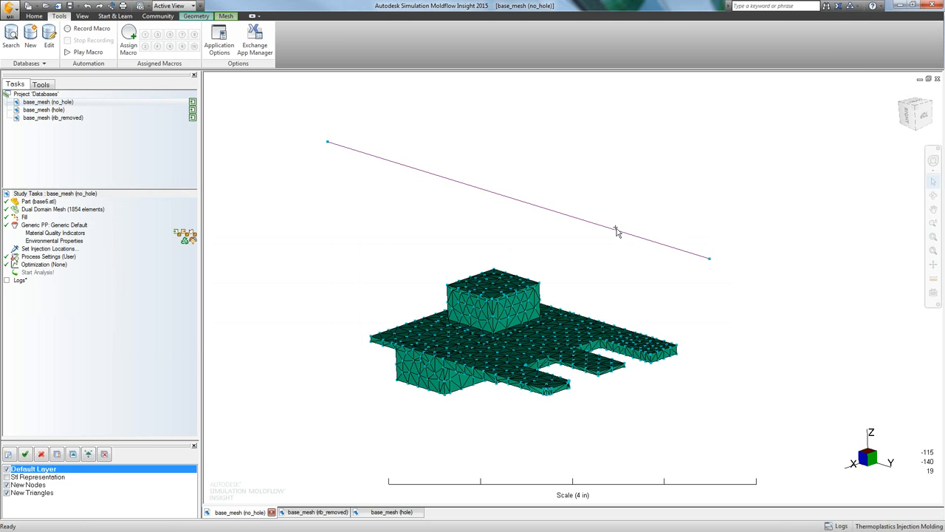
Start assigning a property to the curve above the part and review the databases offered for selecting a cold gate.
{"action": "right_click", "coordinate": [612, 230]}
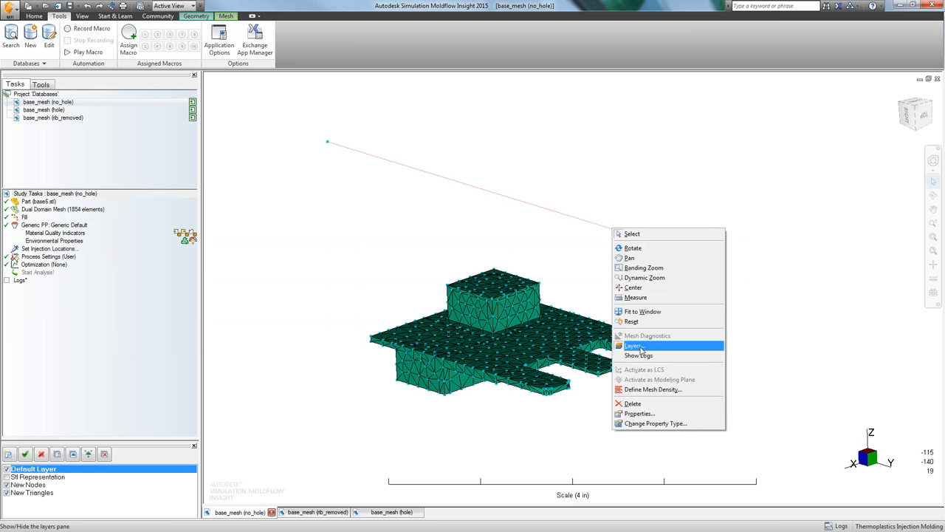
{"action": "left_click", "coordinate": [642, 414]}
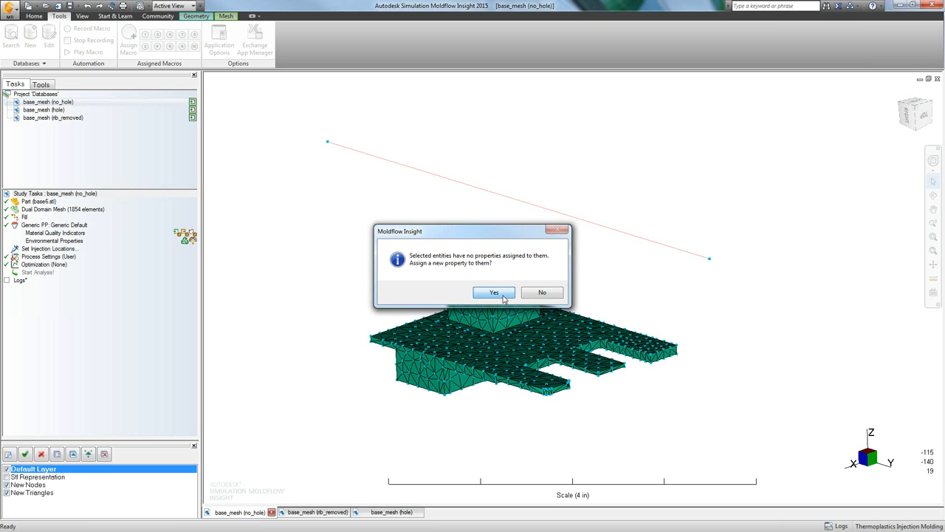
{"action": "left_click", "coordinate": [505, 296]}
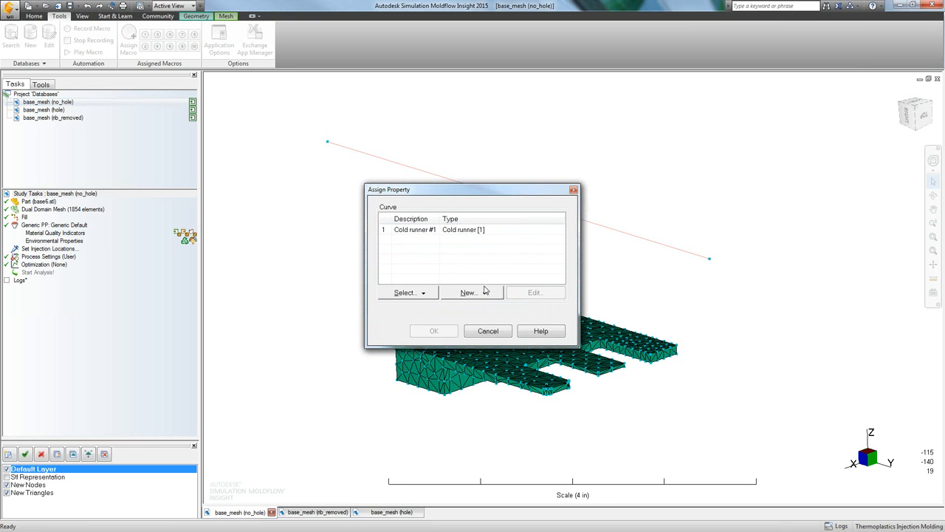
{"action": "left_click", "coordinate": [436, 293]}
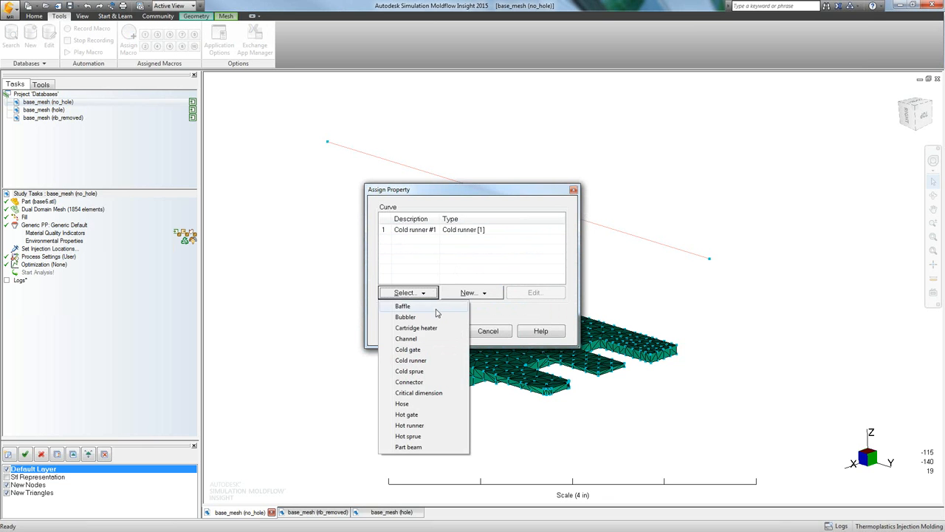
{"action": "left_click", "coordinate": [418, 350]}
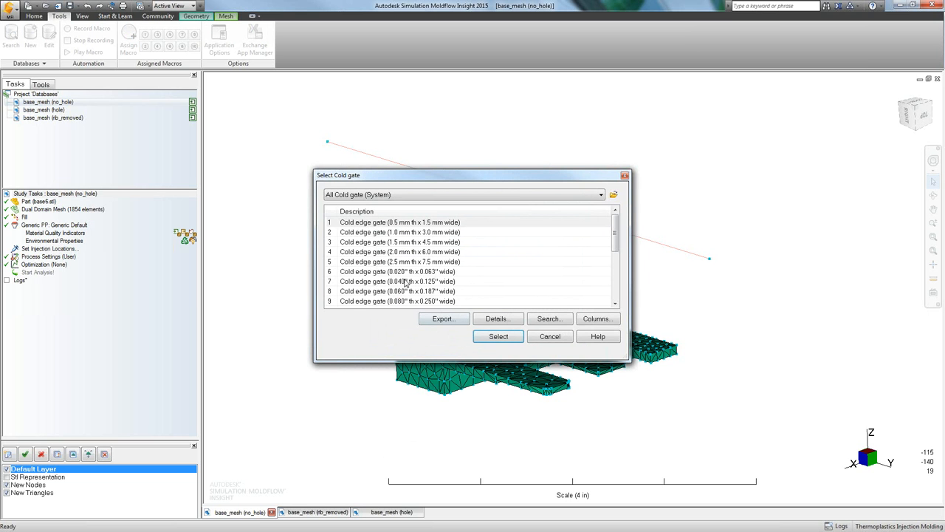
{"action": "left_click", "coordinate": [434, 196]}
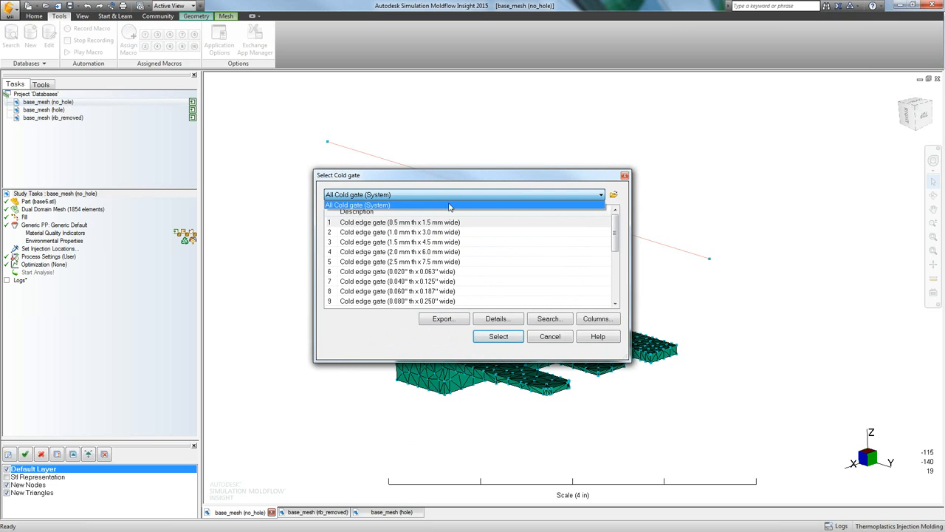
{"action": "left_click", "coordinate": [536, 204]}
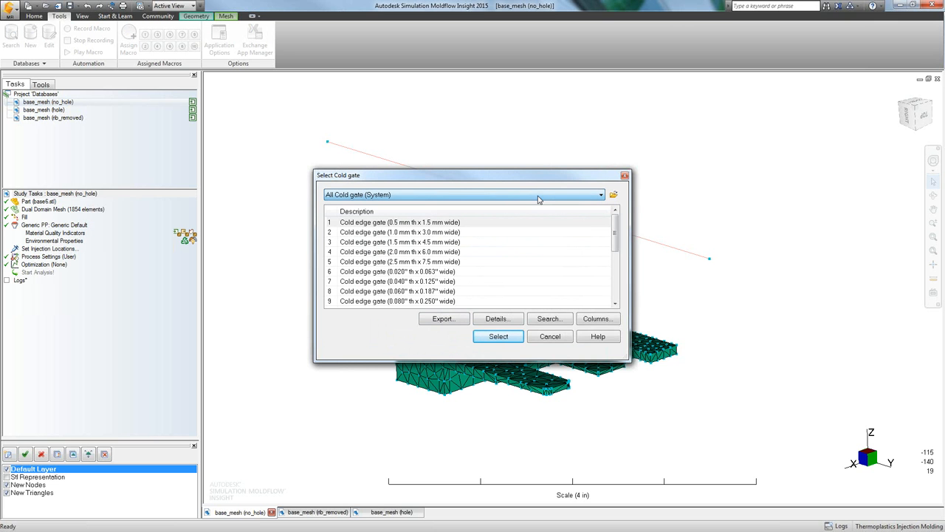
Look for a cold gate database file in the udb folder, browse the system cold gates, then cancel the property assignment.
{"action": "left_click", "coordinate": [613, 195]}
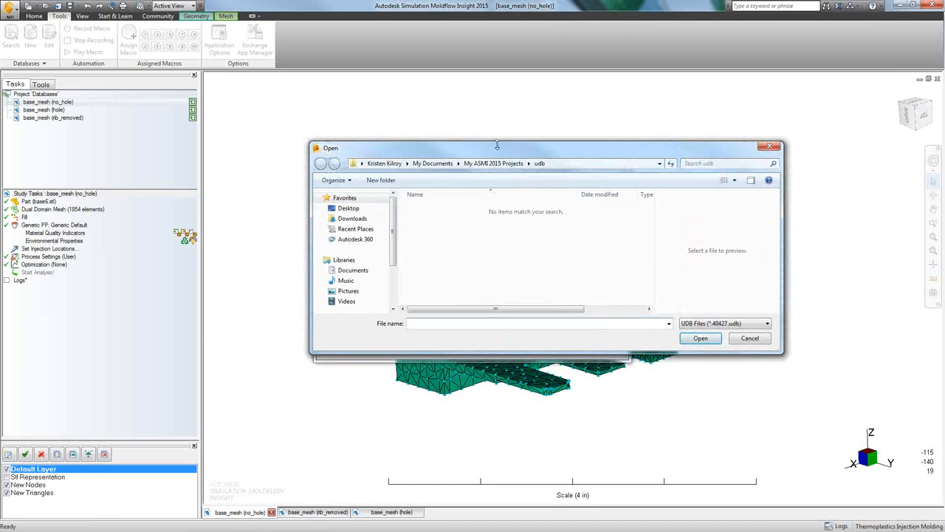
{"action": "left_click_drag", "start_coordinate": [507, 153], "coordinate": [590, 234]}
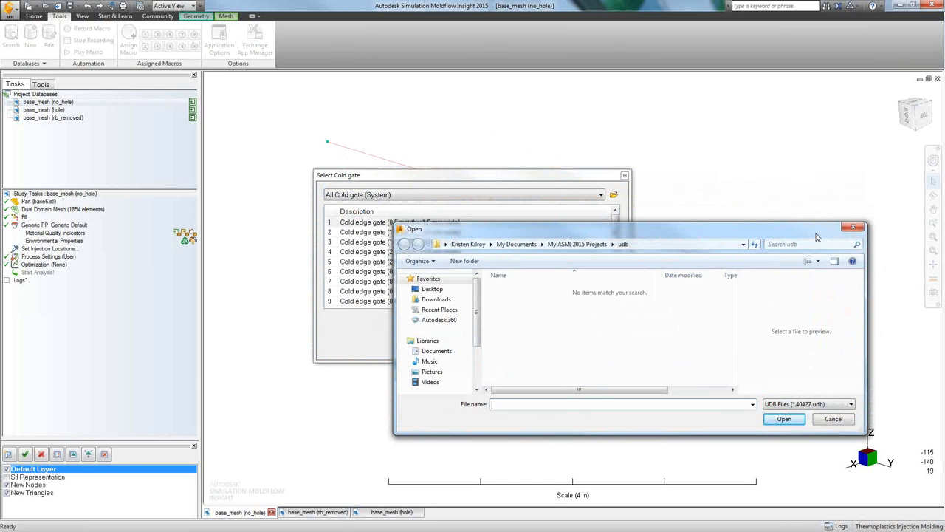
{"action": "left_click", "coordinate": [853, 226]}
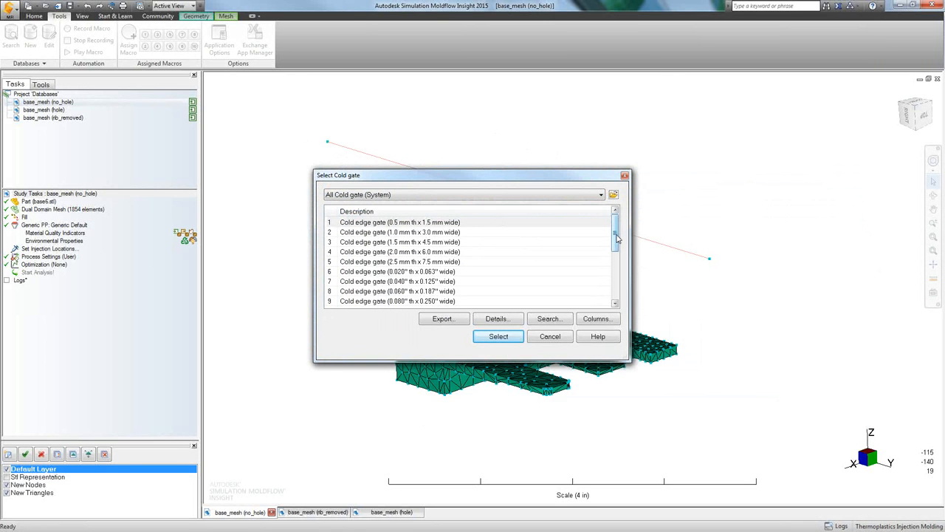
{"action": "left_click_drag", "start_coordinate": [617, 239], "coordinate": [615, 288]}
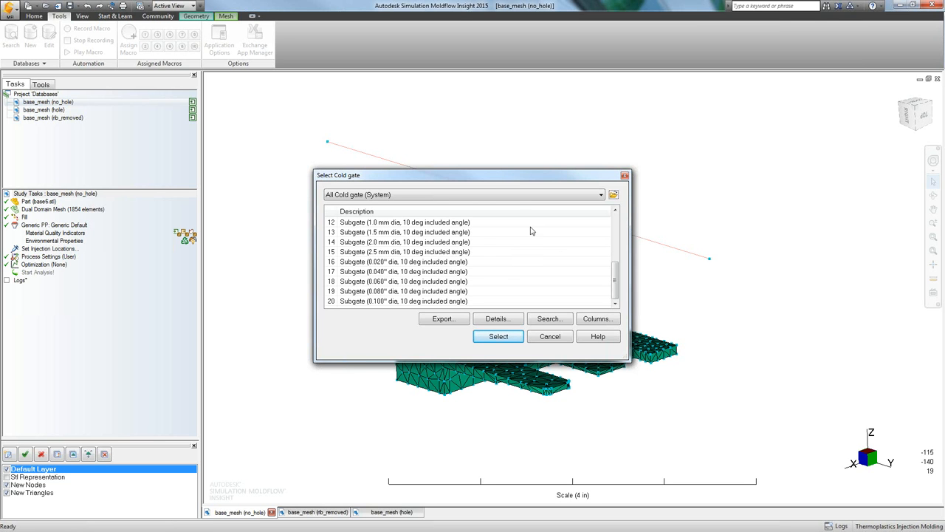
{"action": "left_click", "coordinate": [549, 337]}
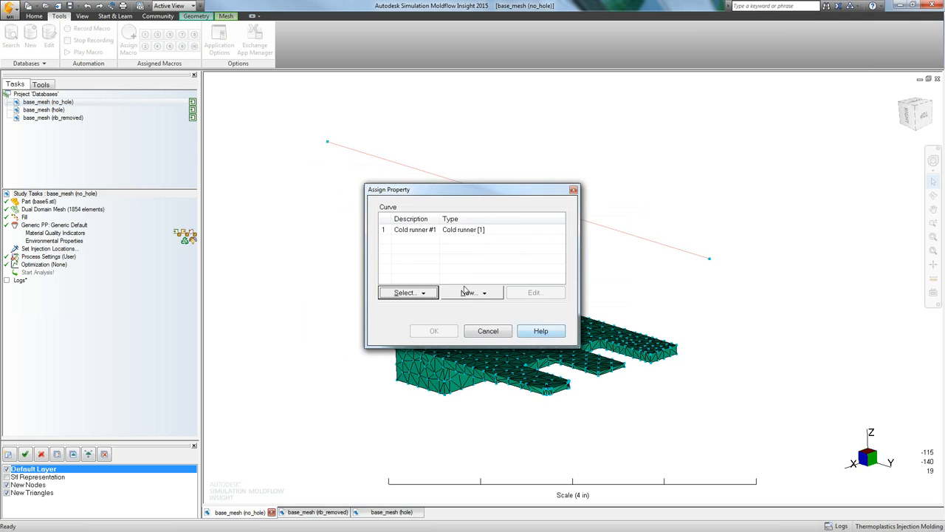
{"action": "left_click", "coordinate": [488, 331]}
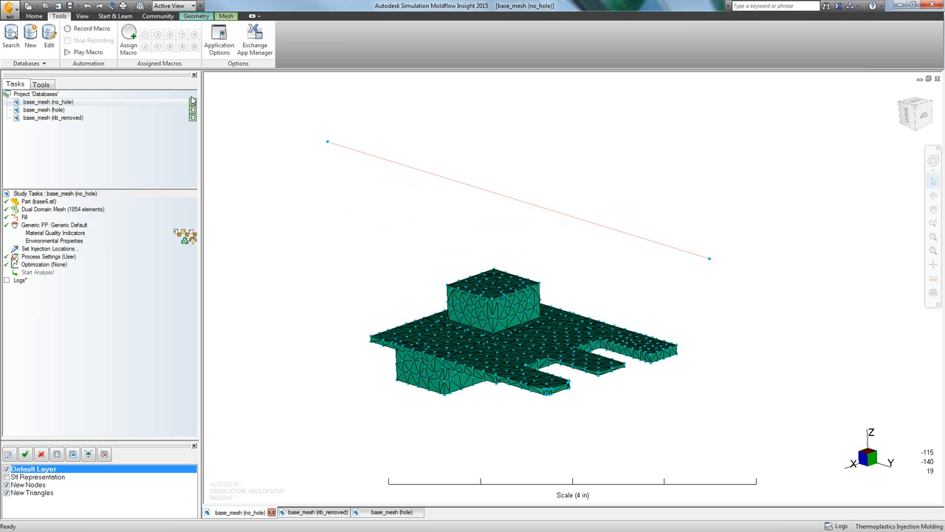
Start a new database and name its file gates in the udb folder.
{"action": "left_click", "coordinate": [30, 35]}
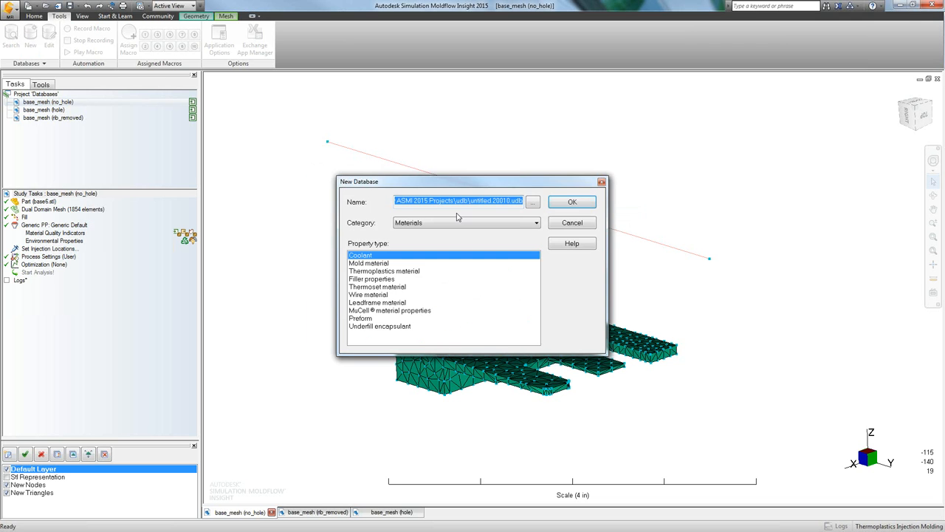
{"action": "left_click", "coordinate": [531, 201]}
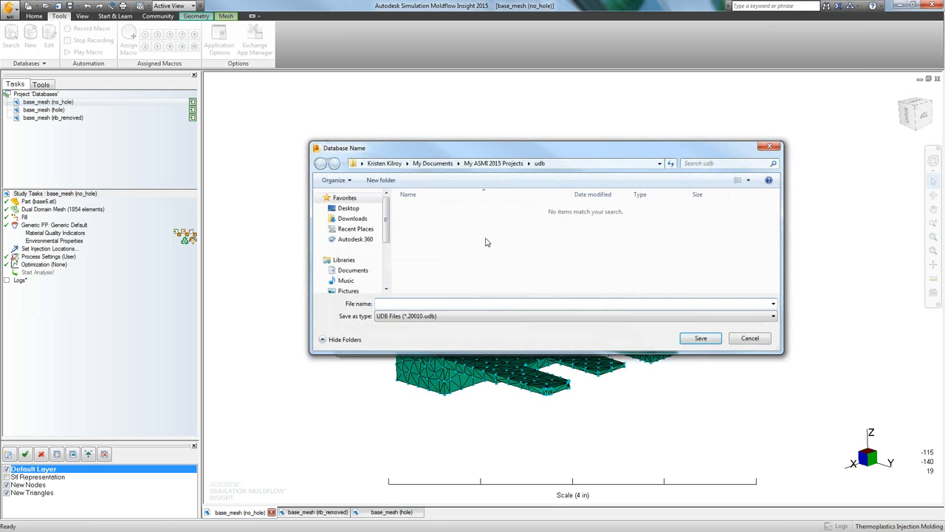
{"action": "left_click", "coordinate": [452, 316]}
{"action": "left_click", "coordinate": [452, 302]}
{"action": "left_click", "coordinate": [701, 338]}
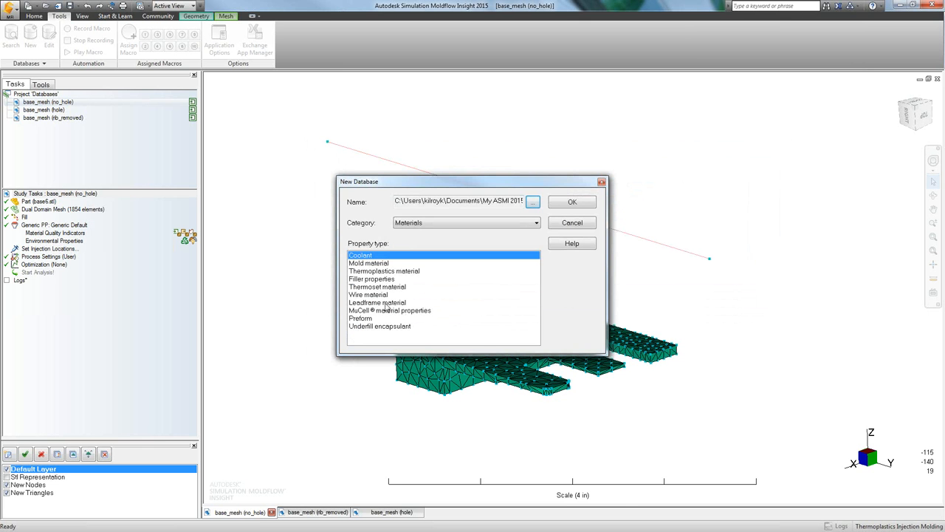
Set the database category to Geometry/Mesh/BC and the property type to Cold gate, then create it.
{"action": "left_click", "coordinate": [450, 224]}
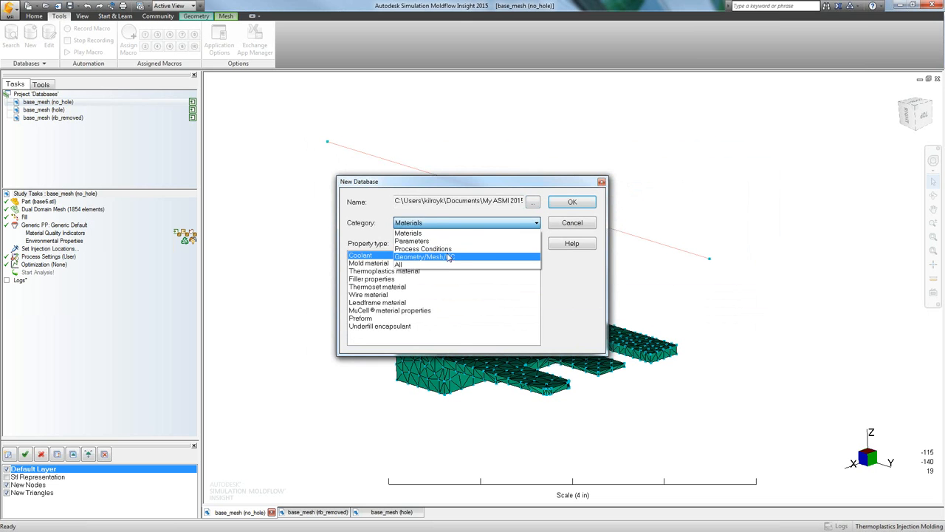
{"action": "left_click", "coordinate": [449, 258]}
{"action": "left_click", "coordinate": [415, 318]}
{"action": "scroll", "coordinate": [414, 322], "scroll_direction": "down", "scroll_amount": 4}
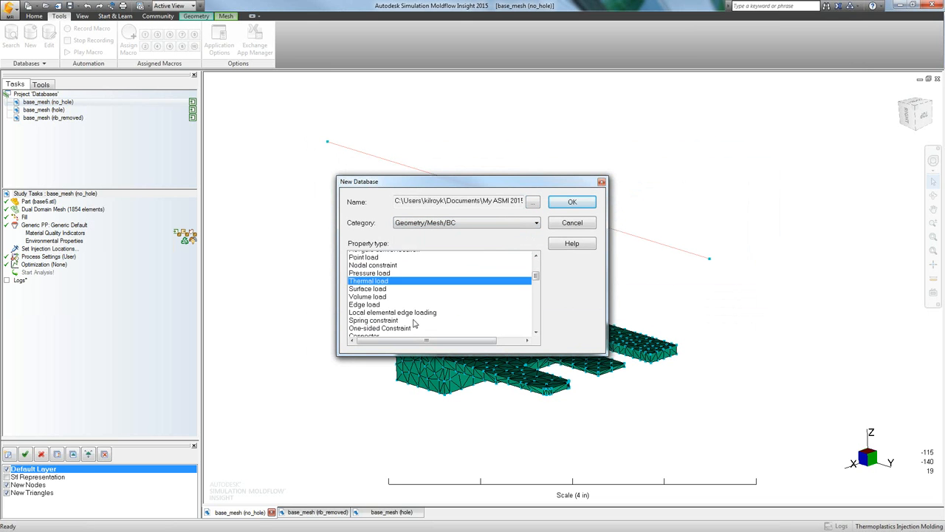
{"action": "left_click", "coordinate": [381, 279]}
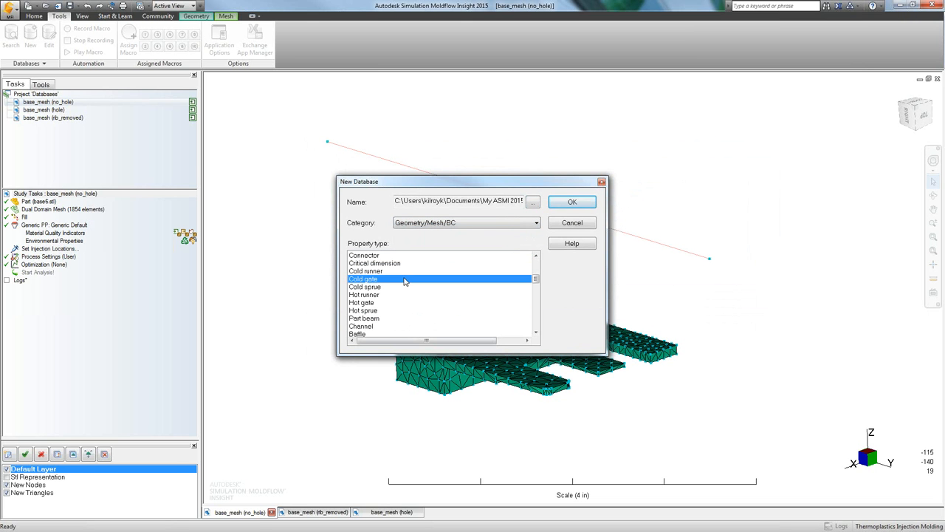
{"action": "left_click", "coordinate": [573, 203]}
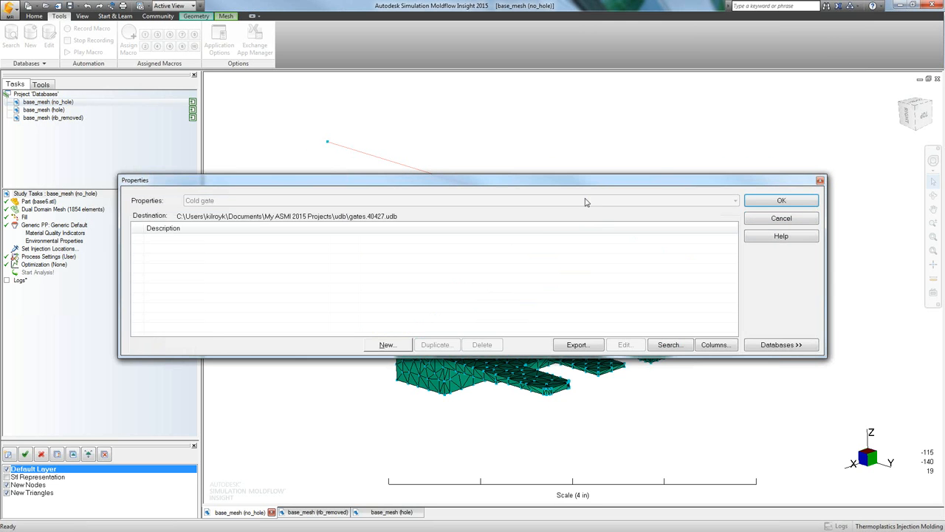
Browse the All Cold gate (System) entries as a copy source and select the 1.5 mm diameter subgate.
{"action": "left_click", "coordinate": [781, 345]}
{"action": "left_click", "coordinate": [324, 431]}
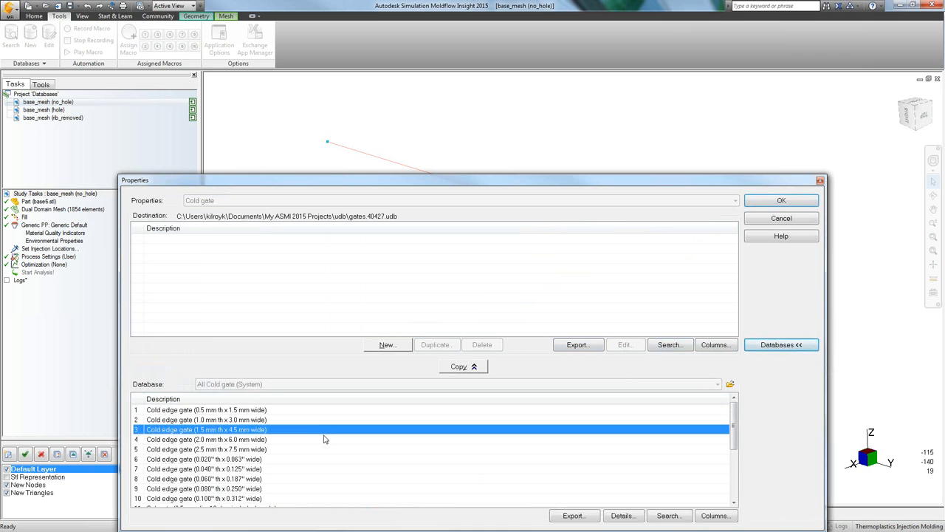
{"action": "scroll", "coordinate": [324, 443], "scroll_direction": "down", "scroll_amount": 4}
{"action": "scroll", "coordinate": [311, 448], "scroll_direction": "up", "scroll_amount": 1}
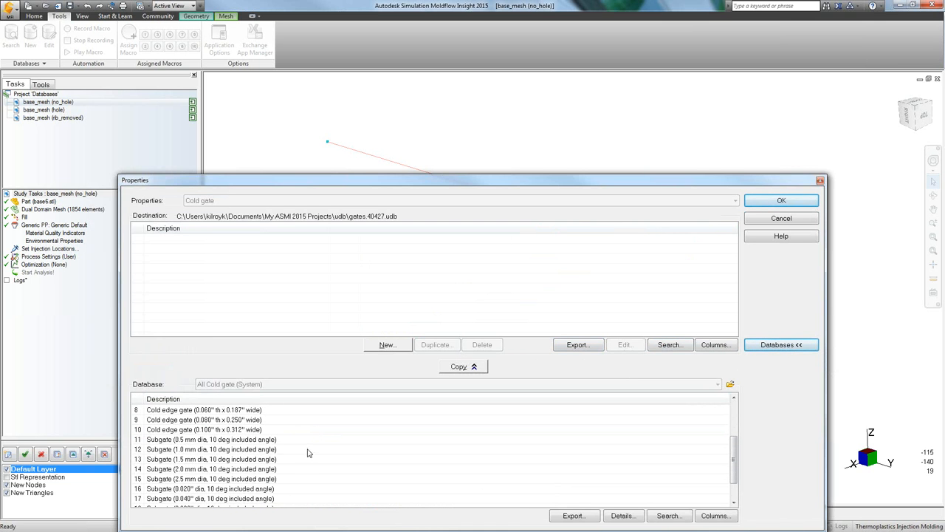
{"action": "left_click", "coordinate": [307, 460]}
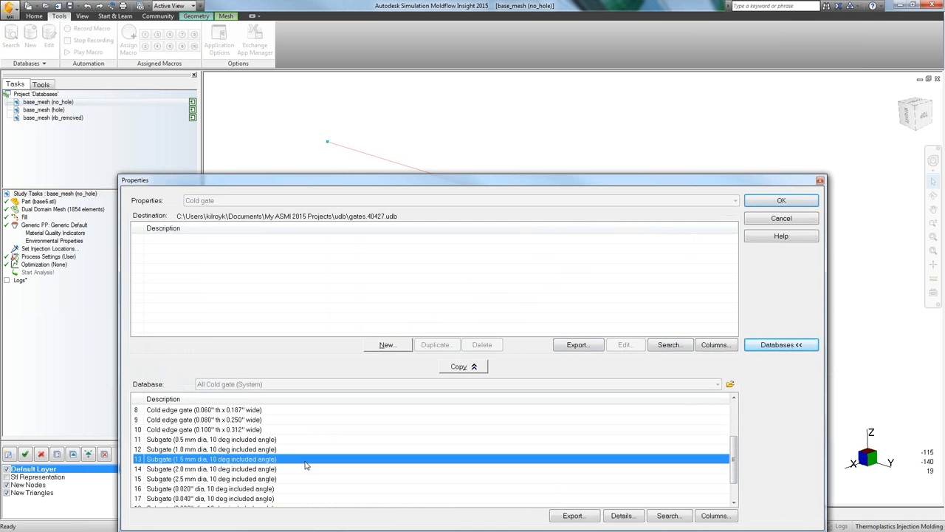
Add a new cold gate with a circular cross-section and Tapered (by angle) shape, and view its cross-sectional dimensions.
{"action": "left_click", "coordinate": [388, 345]}
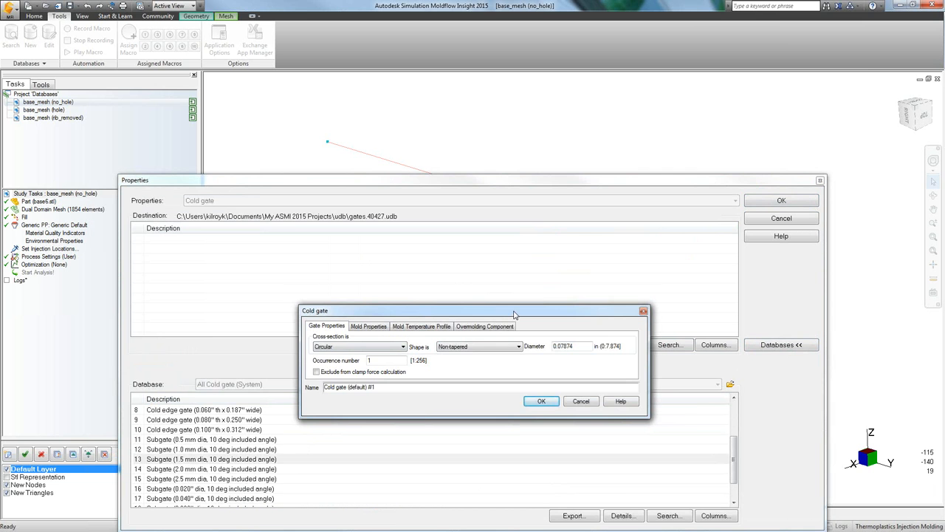
{"action": "left_click_drag", "start_coordinate": [515, 315], "coordinate": [505, 277]}
{"action": "left_click", "coordinate": [384, 309]}
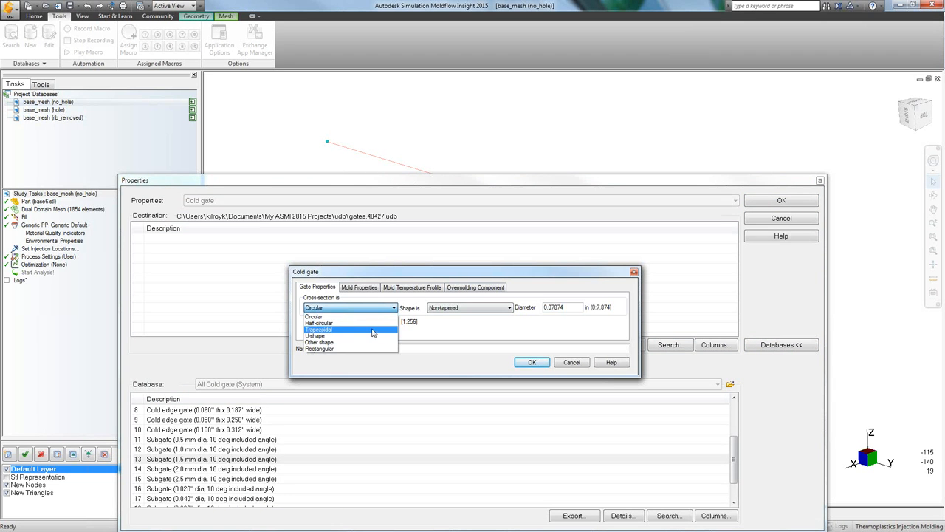
{"action": "left_click", "coordinate": [347, 316]}
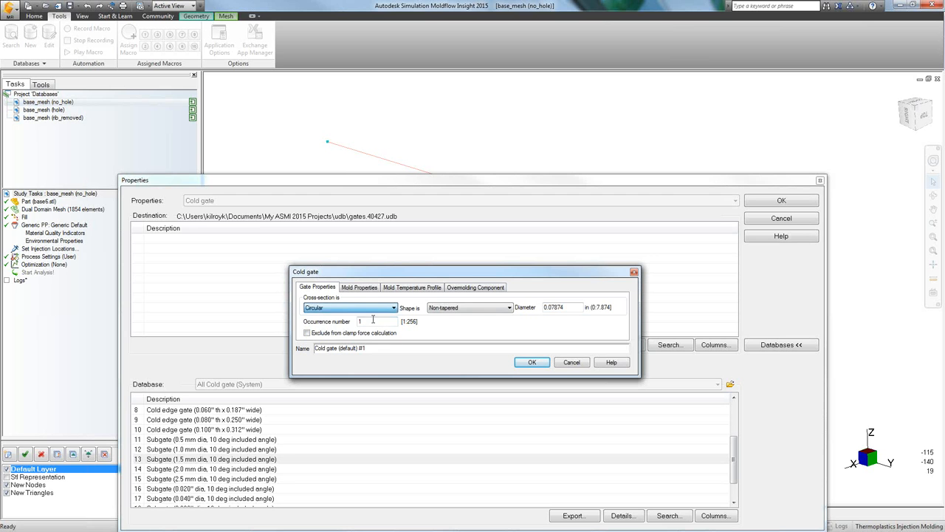
{"action": "left_click", "coordinate": [491, 308]}
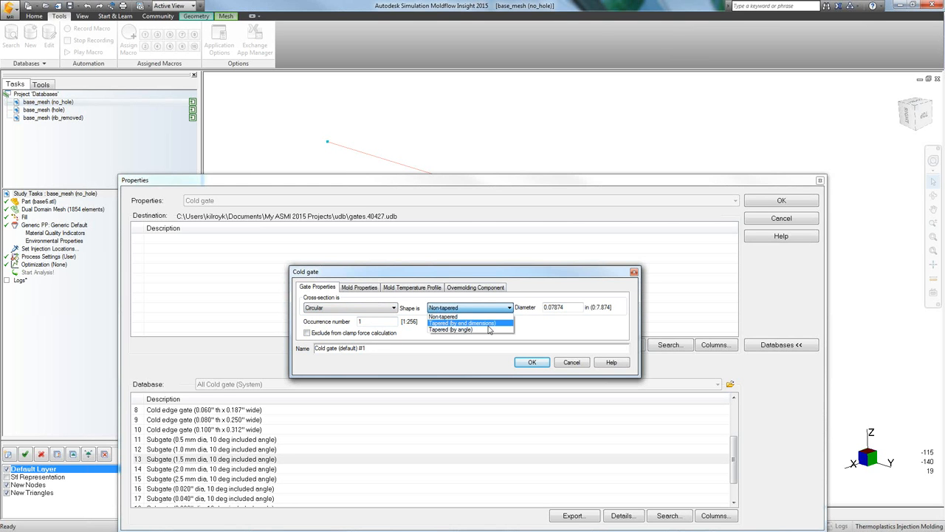
{"action": "left_click", "coordinate": [489, 330]}
{"action": "left_click", "coordinate": [544, 308]}
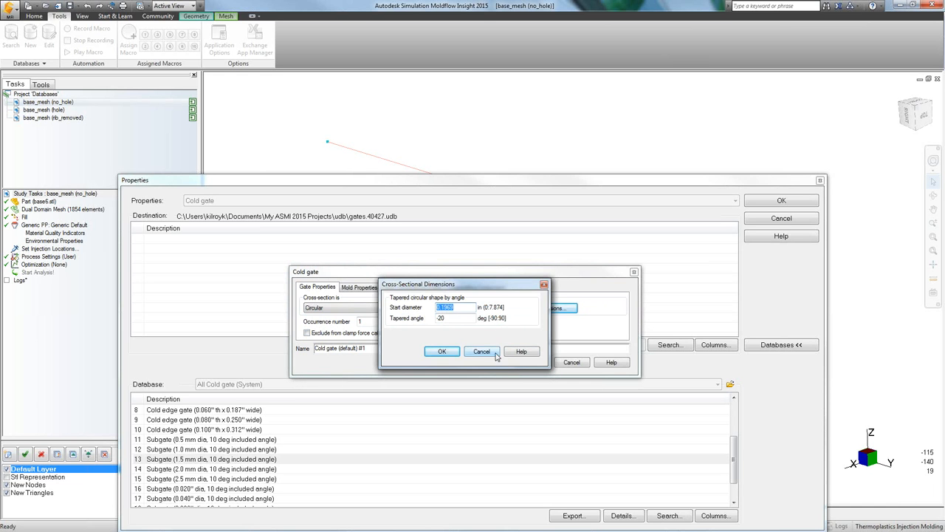
{"action": "left_click", "coordinate": [482, 351]}
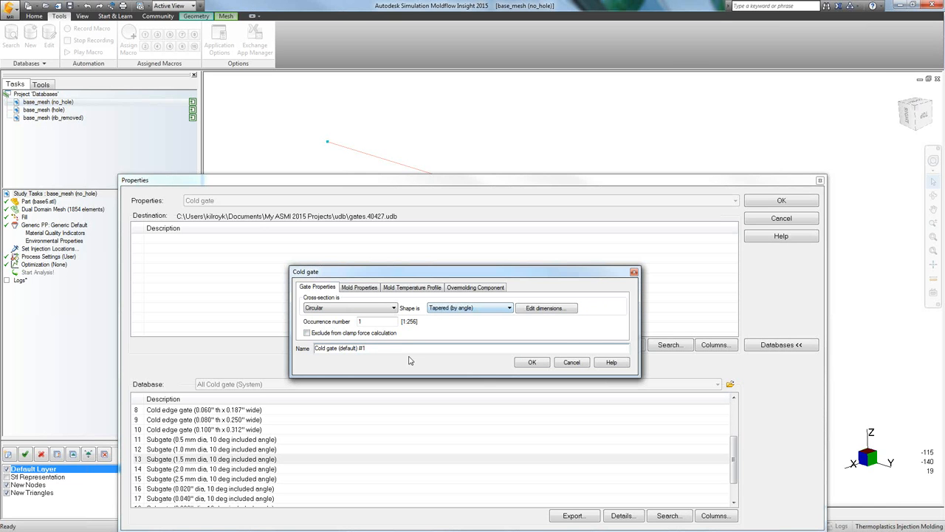
Name the circular gate Cold gate (custom1) and accept it into the gates database.
{"action": "left_click_drag", "start_coordinate": [384, 348], "coordinate": [353, 351]}
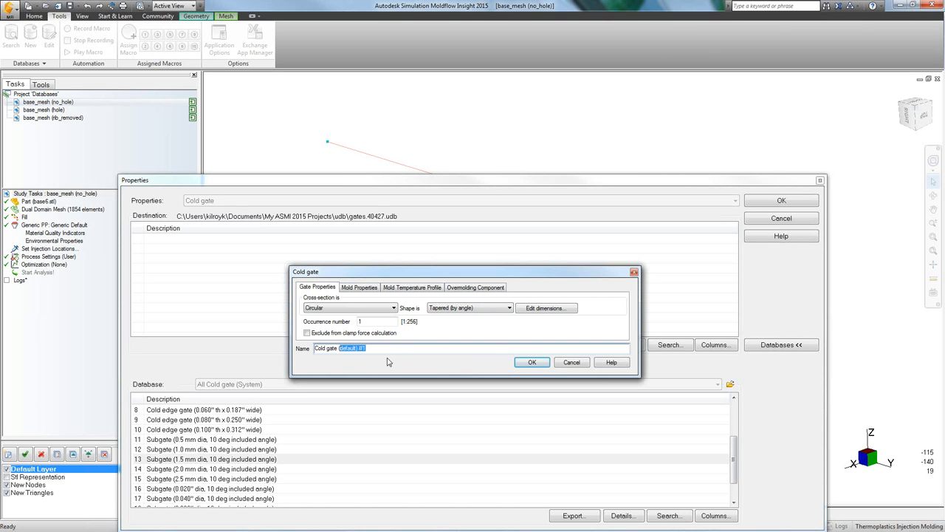
{"action": "type", "text": "(custom1"}
{"action": "left_click", "coordinate": [532, 362]}
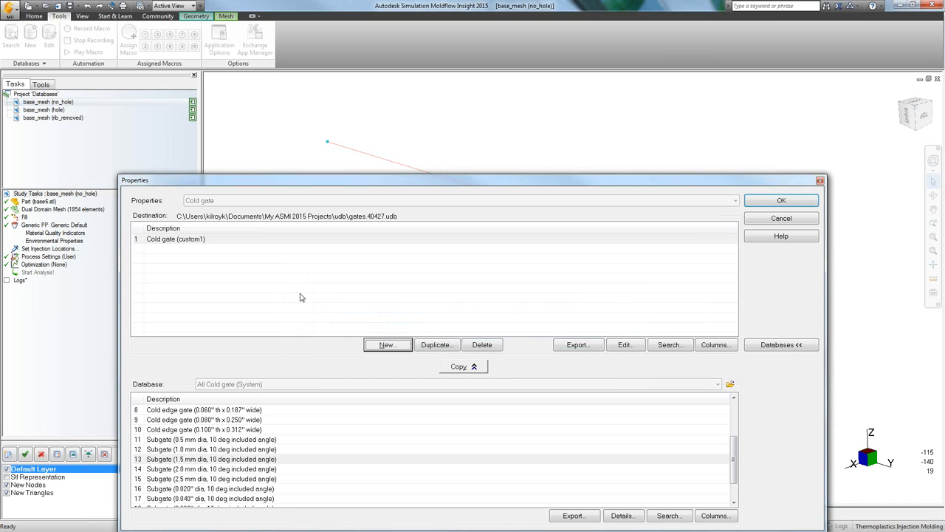
Add a half-circular cold gate named Cold gate (custom 2), then accept the gates database.
{"action": "left_click", "coordinate": [399, 347]}
{"action": "left_click", "coordinate": [352, 346]}
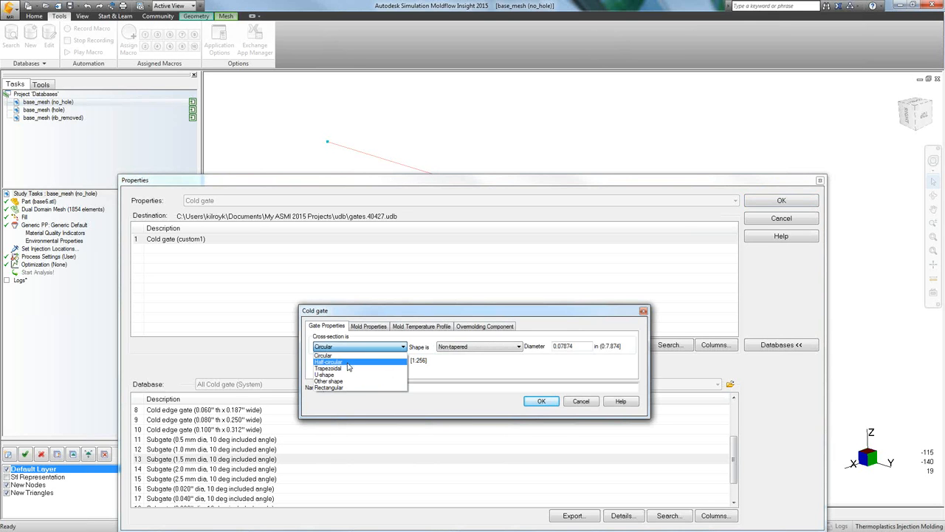
{"action": "left_click", "coordinate": [329, 361]}
{"action": "left_click_drag", "start_coordinate": [407, 386], "coordinate": [355, 387]}
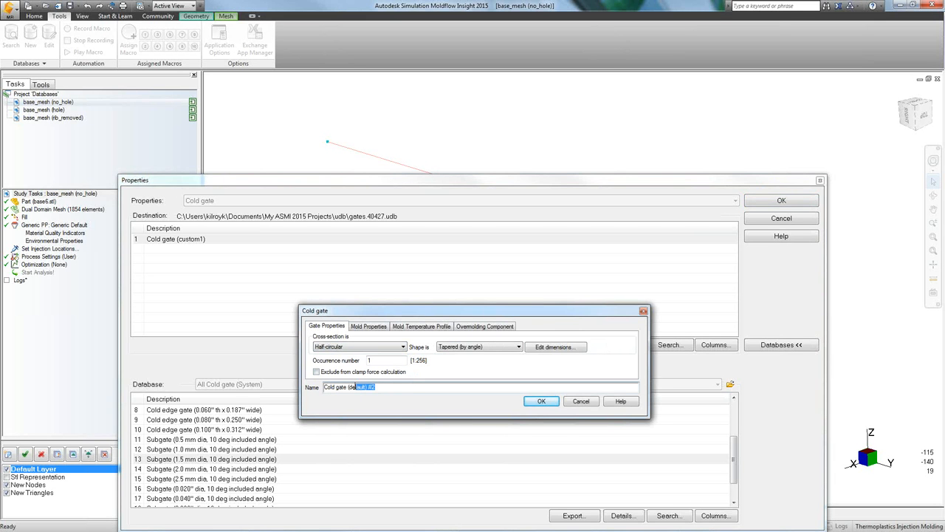
{"action": "type", "text": "(custom 2"}
{"action": "left_click", "coordinate": [541, 401]}
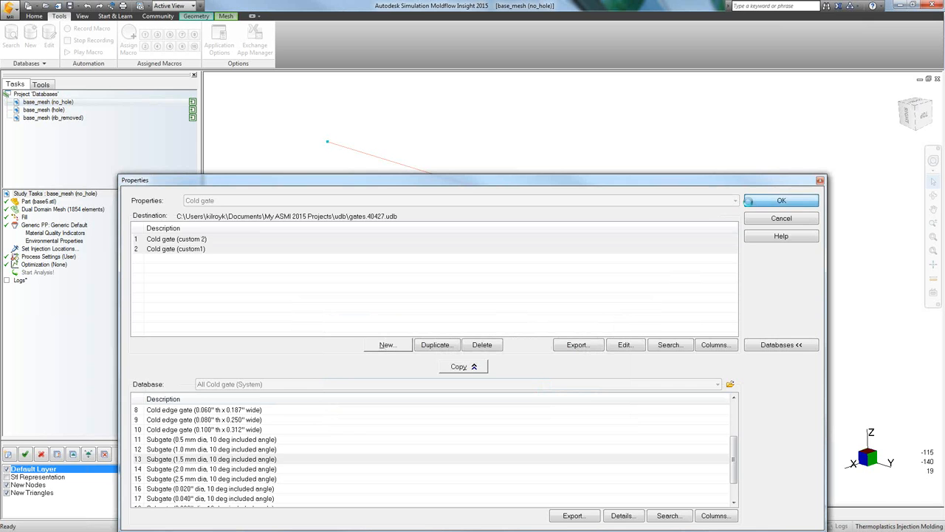
{"action": "left_click", "coordinate": [748, 201]}
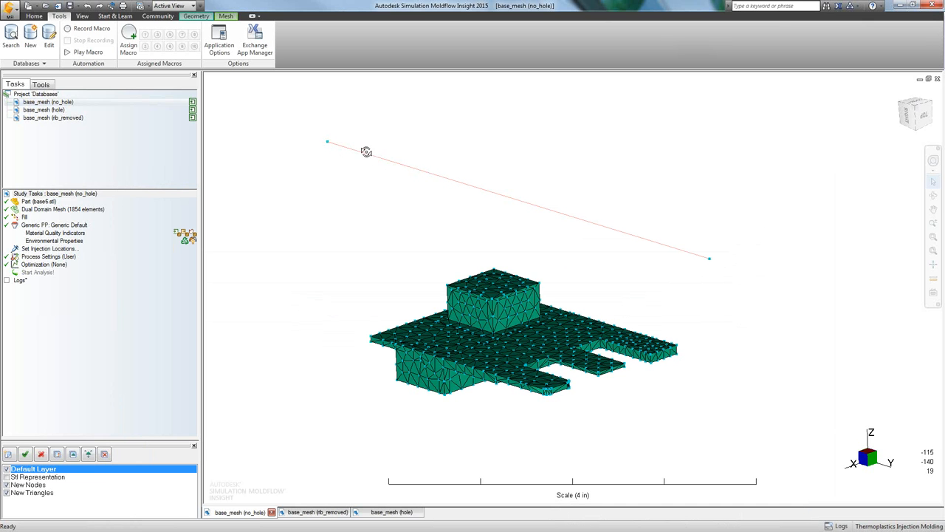
Begin assigning a new property to the selected curve and open the cold gate selection list.
{"action": "right_click", "coordinate": [368, 153]}
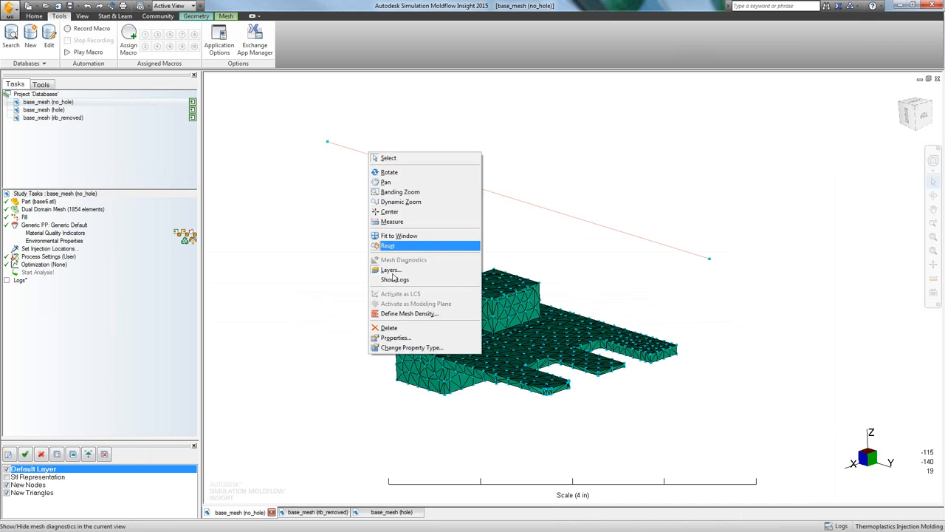
{"action": "left_click", "coordinate": [398, 313]}
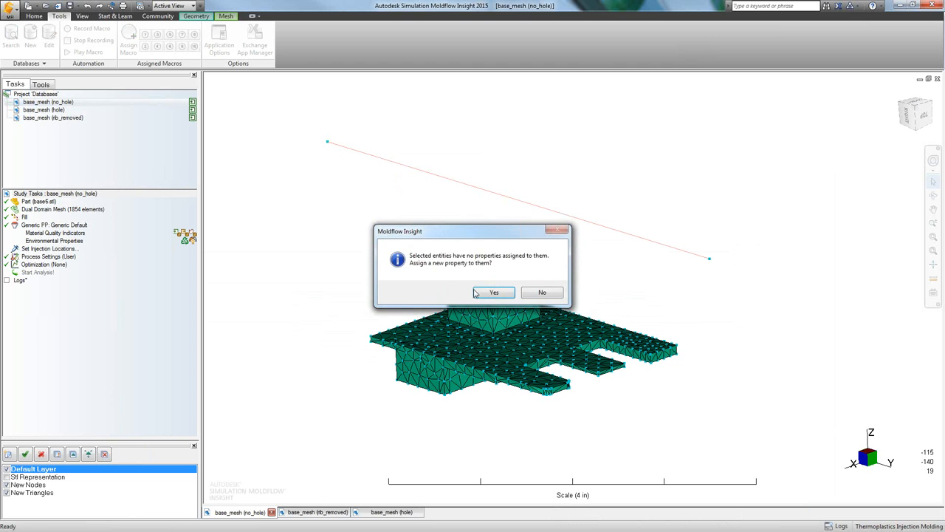
{"action": "left_click", "coordinate": [477, 293]}
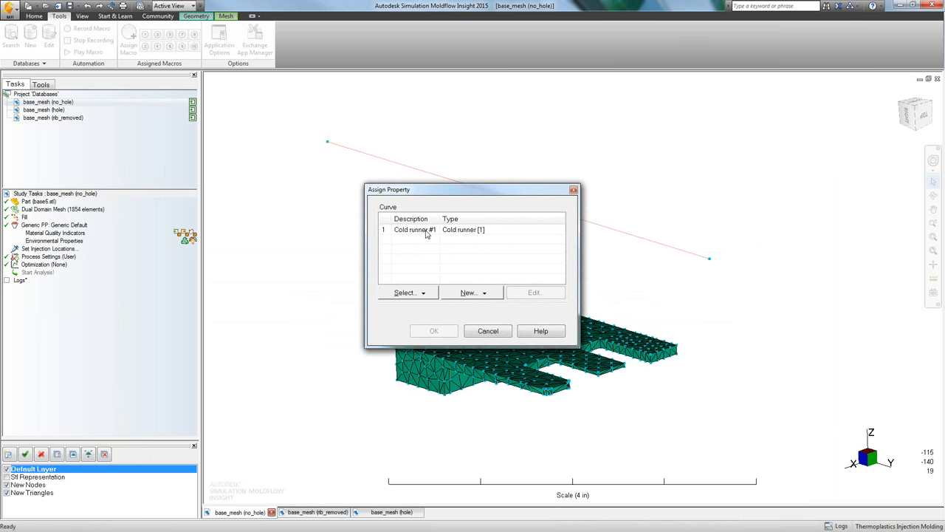
{"action": "left_click", "coordinate": [432, 295]}
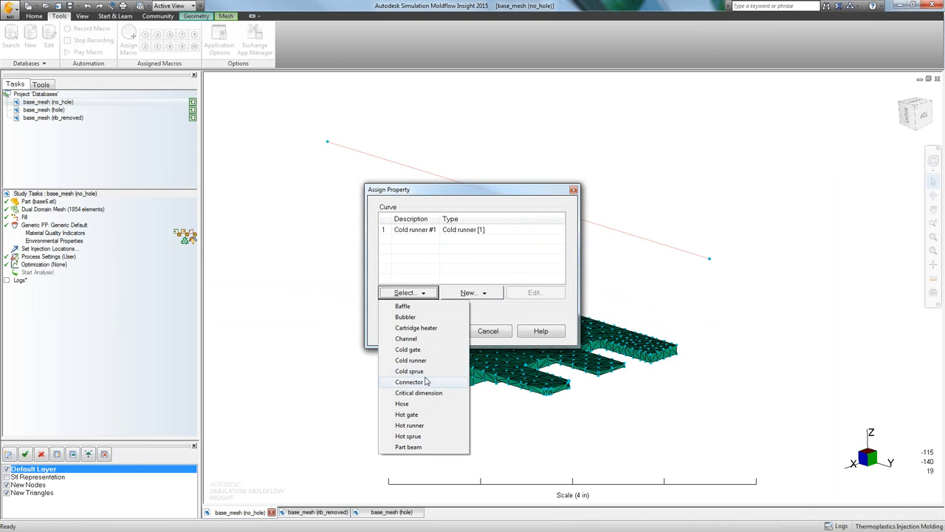
{"action": "left_click", "coordinate": [408, 349]}
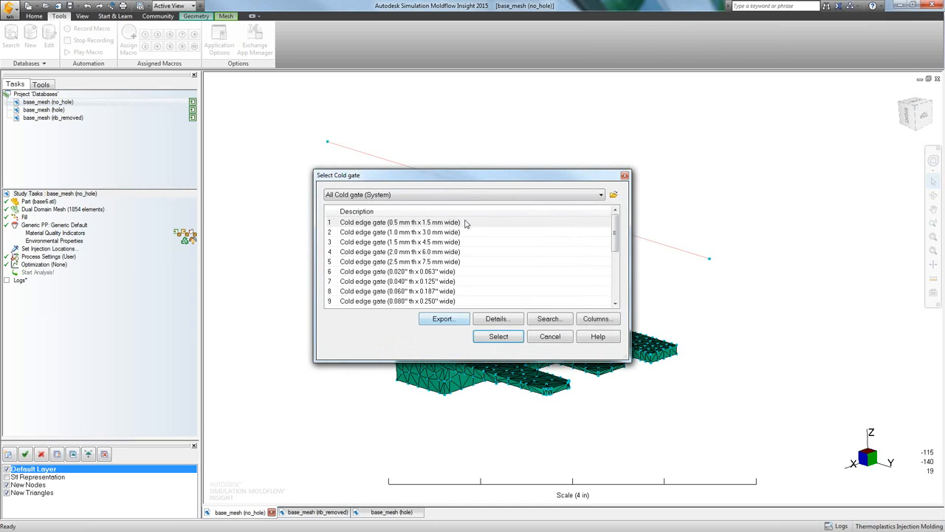
List the All Cold gate (User) entries, highlight the two custom gates in turn, and cancel the property assignment.
{"action": "left_click", "coordinate": [494, 195]}
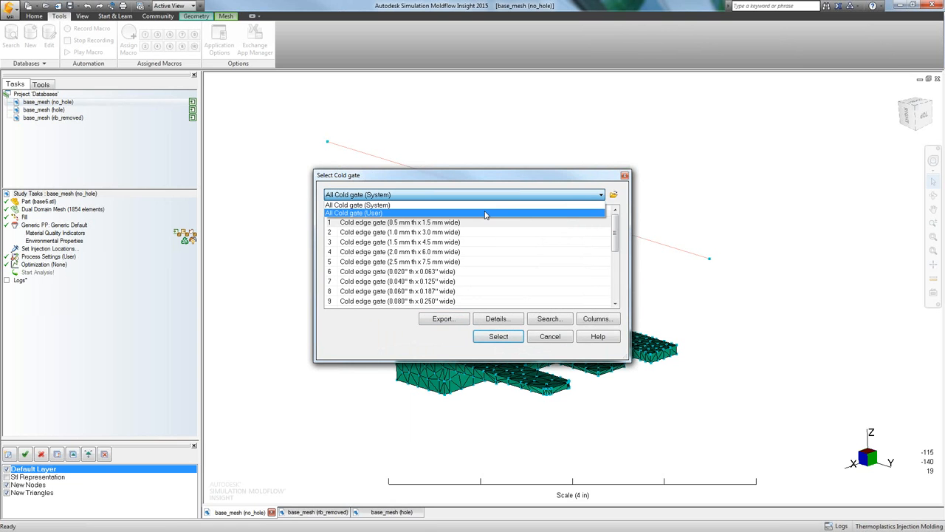
{"action": "left_click", "coordinate": [418, 213]}
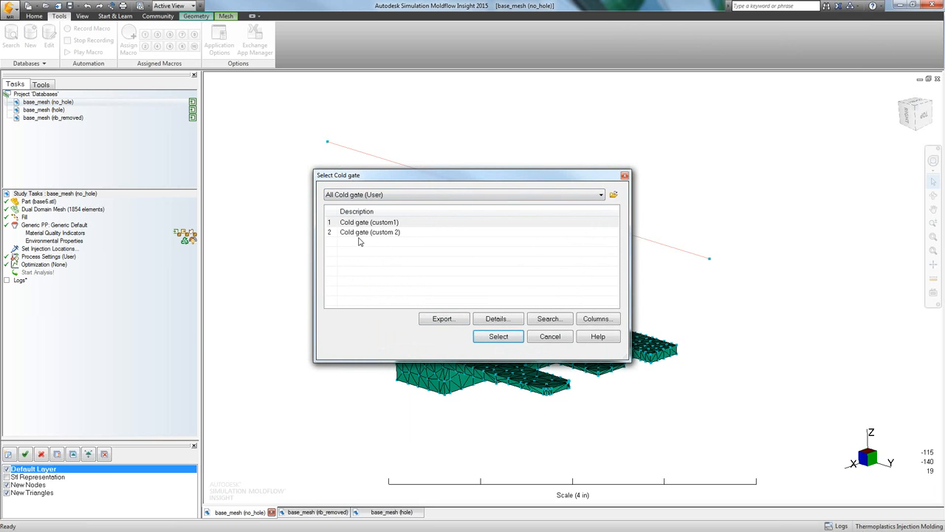
{"action": "left_click", "coordinate": [385, 223]}
{"action": "left_click", "coordinate": [384, 233]}
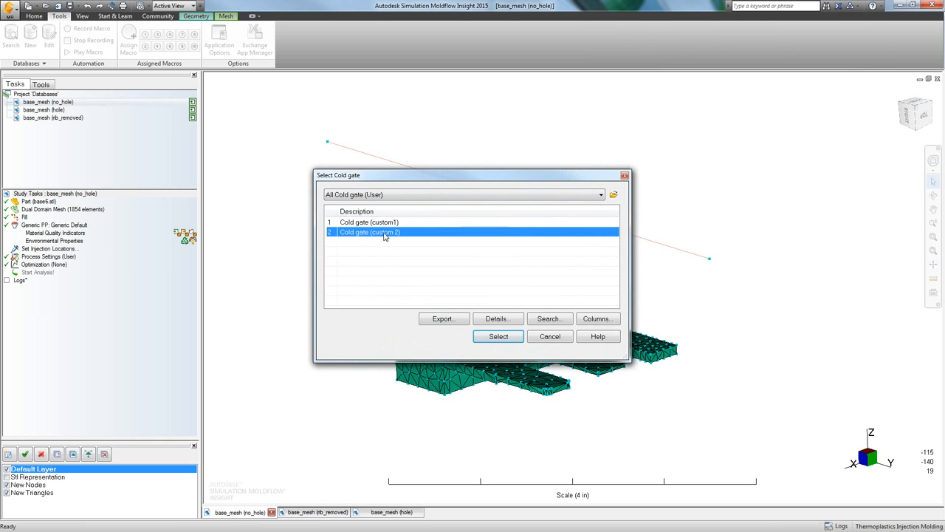
{"action": "left_click", "coordinate": [373, 223]}
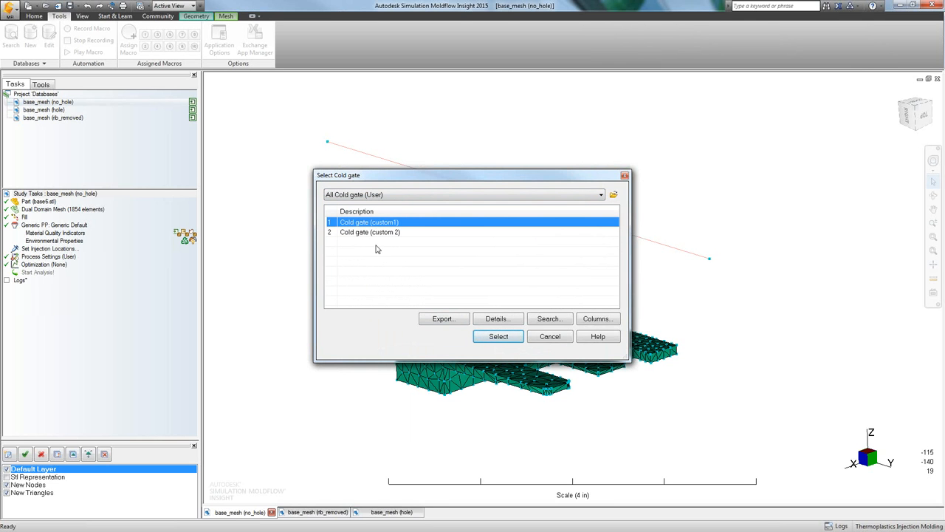
{"action": "left_click", "coordinate": [553, 338]}
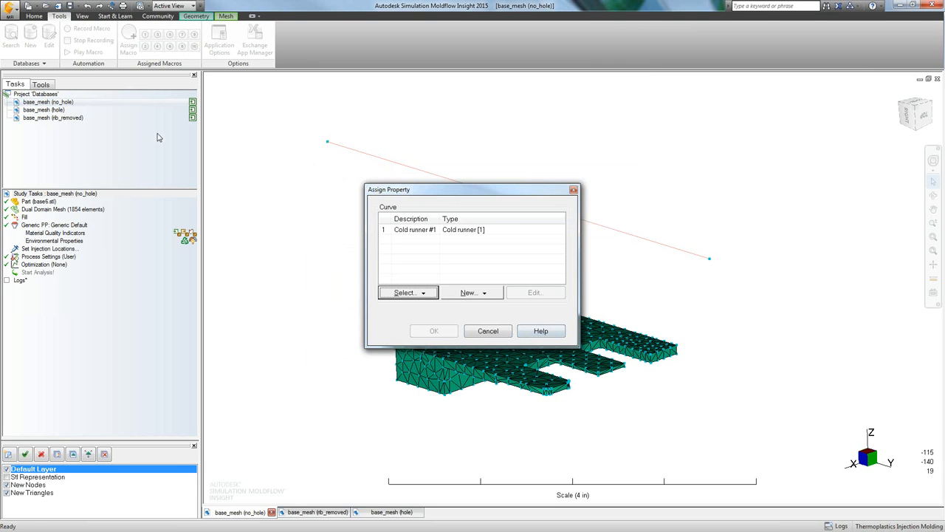
{"action": "left_click", "coordinate": [484, 331]}
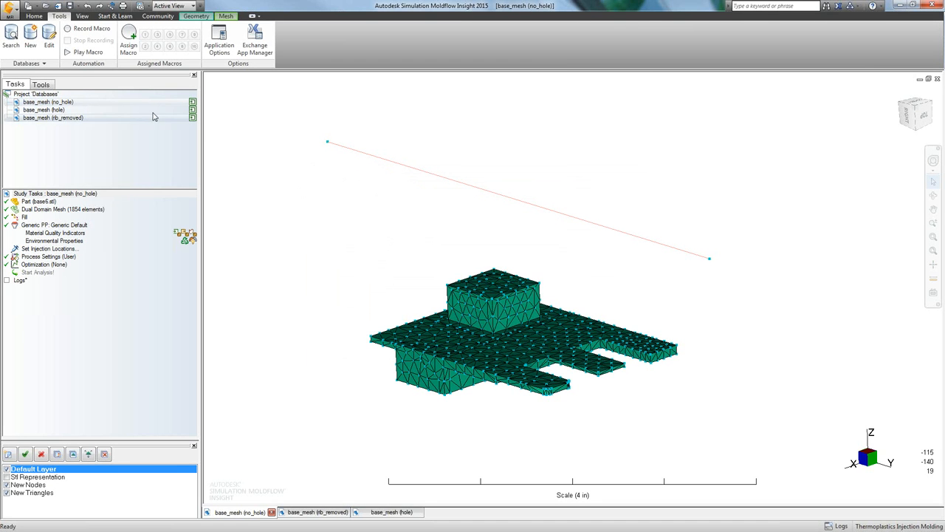
Open the default properties database and browse its complete list of property defaults.
{"action": "left_click", "coordinate": [33, 64]}
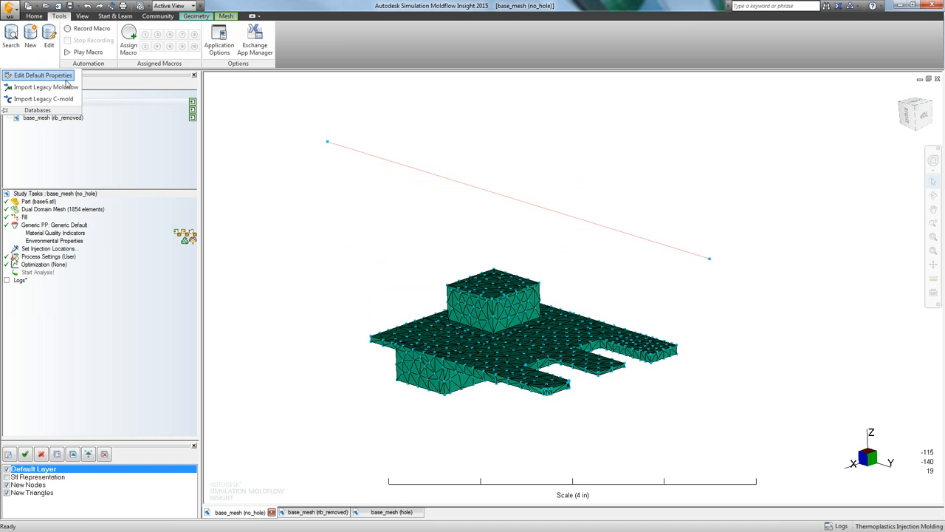
{"action": "left_click", "coordinate": [314, 229]}
{"action": "scroll", "coordinate": [324, 253], "scroll_direction": "down", "scroll_amount": 4}
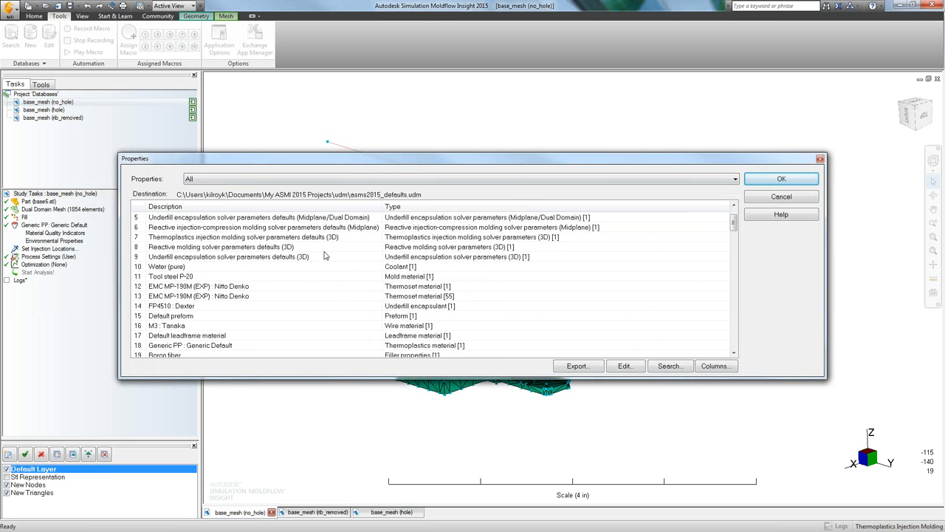
{"action": "scroll", "coordinate": [330, 258], "scroll_direction": "down", "scroll_amount": 6}
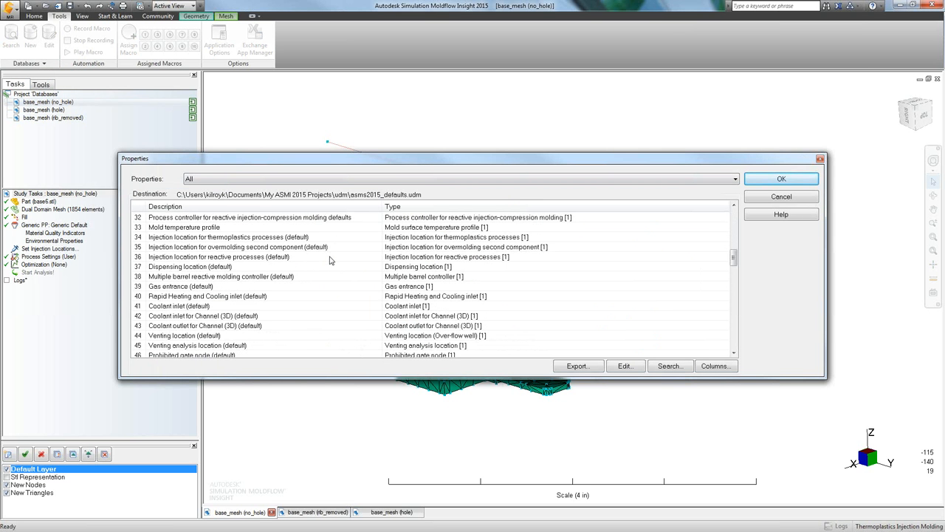
{"action": "scroll", "coordinate": [330, 260], "scroll_direction": "down", "scroll_amount": 1}
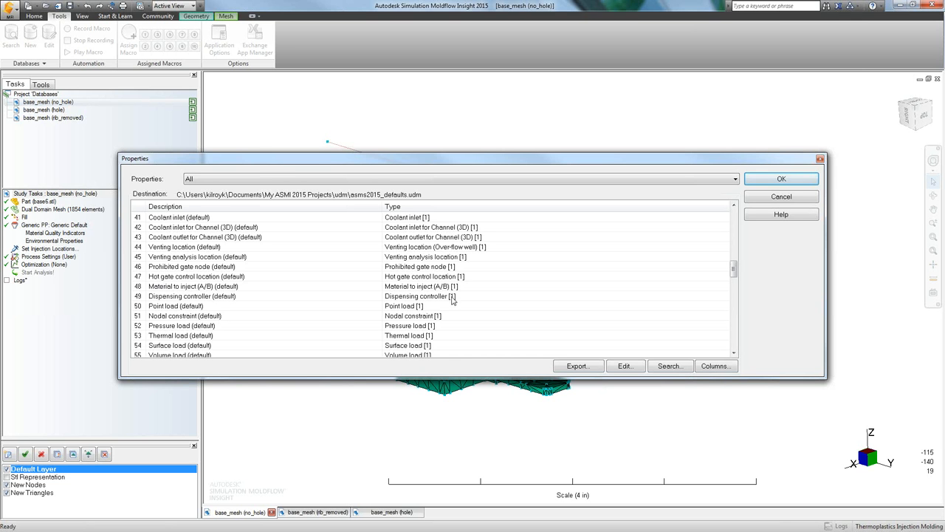
Filter the default properties to Materials, then close the list without making changes.
{"action": "left_click", "coordinate": [607, 180]}
{"action": "left_click", "coordinate": [603, 213]}
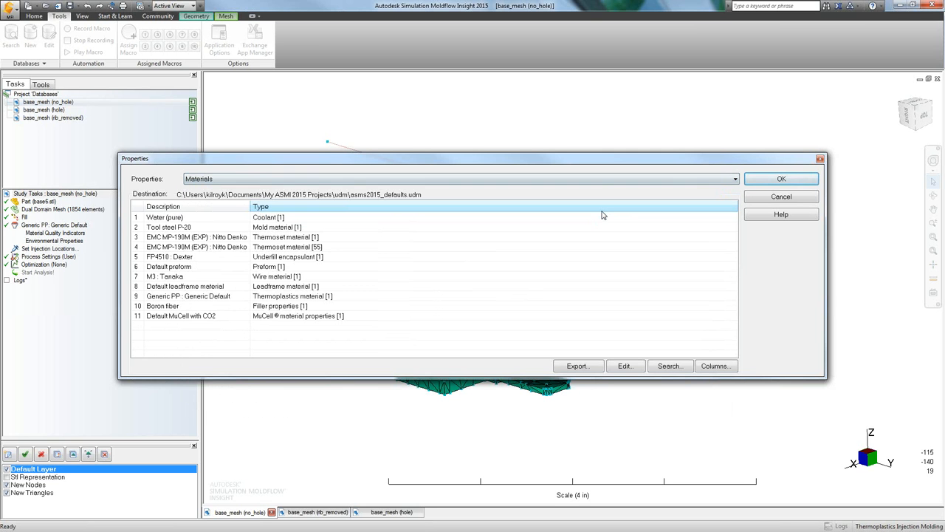
{"action": "left_click", "coordinate": [781, 198]}
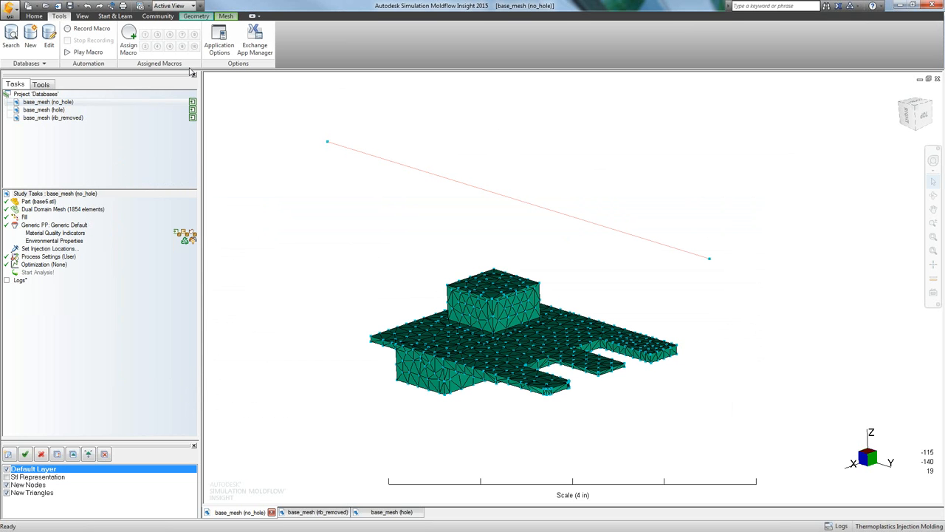
Open the Alternate Manufacturer.21000.udb database for editing and show the system thermoplastics database as a copy source.
{"action": "left_click", "coordinate": [48, 46]}
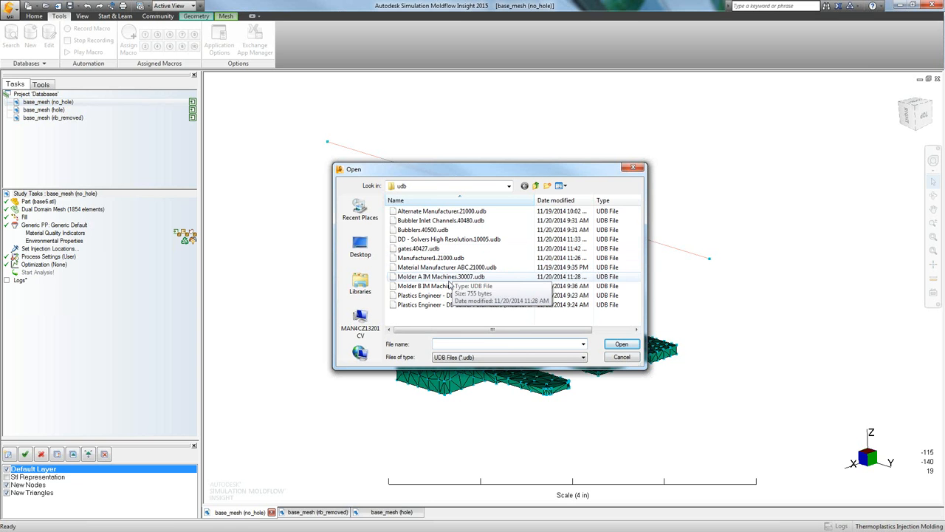
{"action": "left_click", "coordinate": [446, 278]}
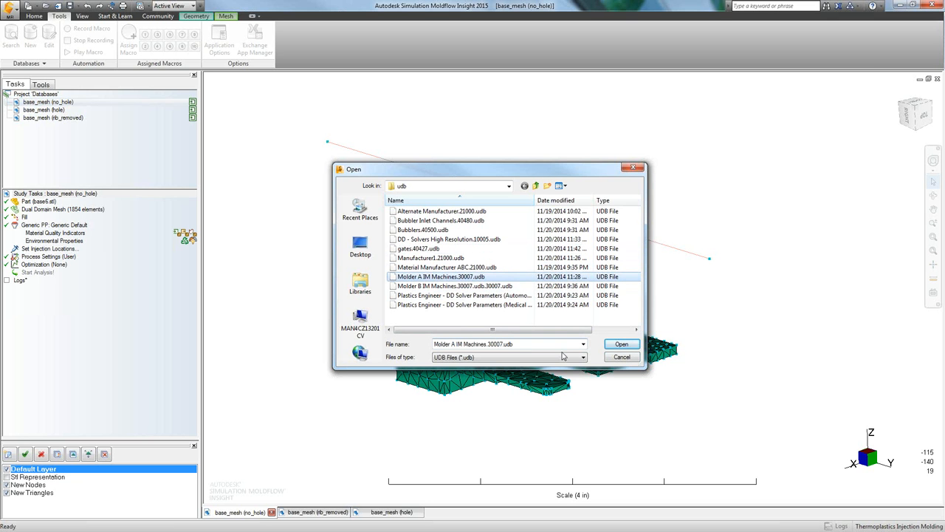
{"action": "left_click", "coordinate": [420, 212]}
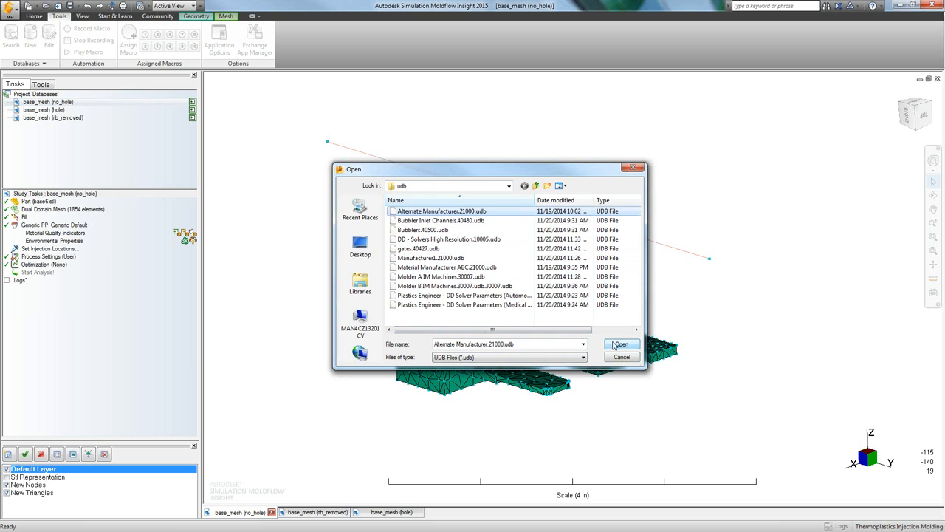
{"action": "left_click", "coordinate": [619, 345]}
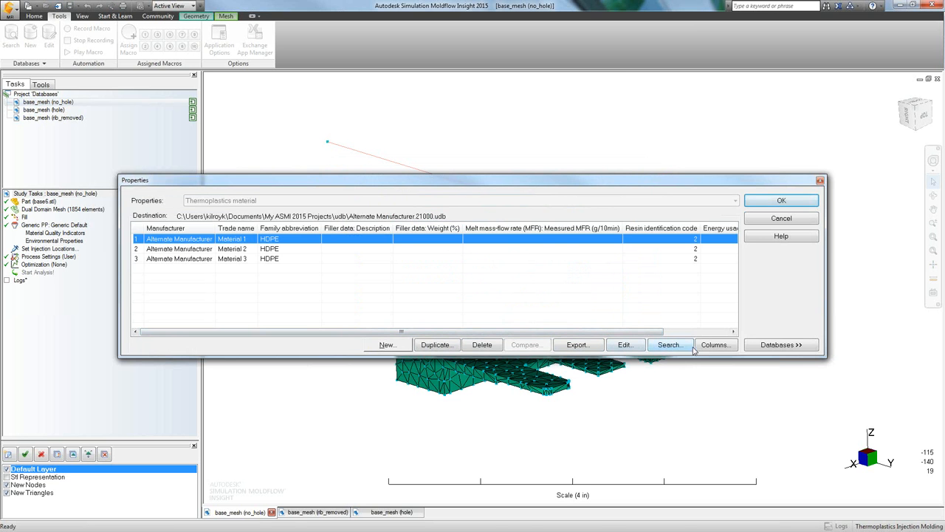
{"action": "left_click", "coordinate": [781, 345]}
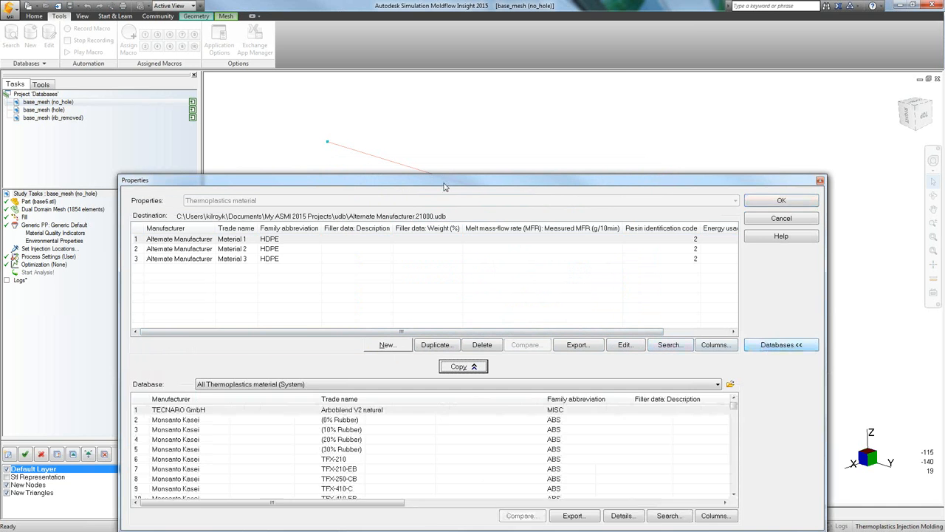
{"action": "left_click_drag", "start_coordinate": [446, 187], "coordinate": [436, 118]}
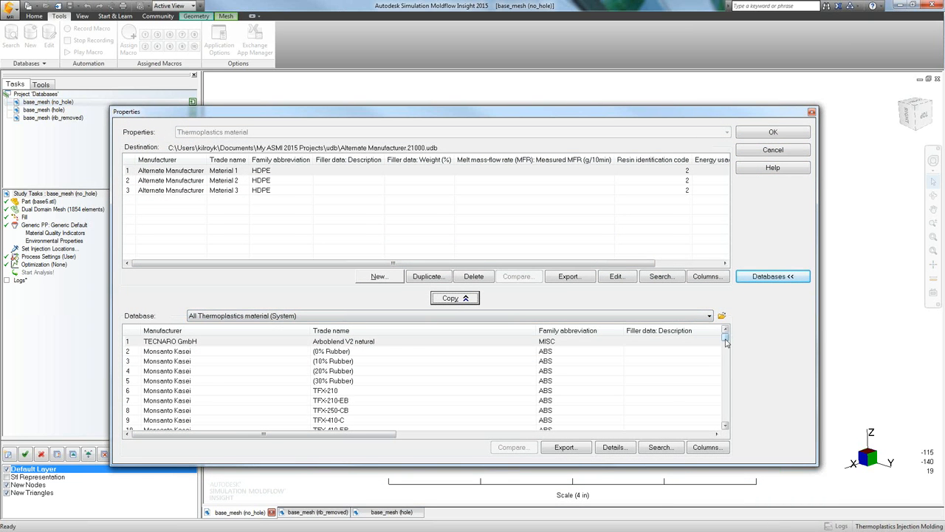
Browse the All Thermoplastics material (System) entries, check the available search criteria, and sort the materials by family abbreviation.
{"action": "left_click_drag", "start_coordinate": [726, 339], "coordinate": [727, 331]}
{"action": "left_click", "coordinate": [660, 446]}
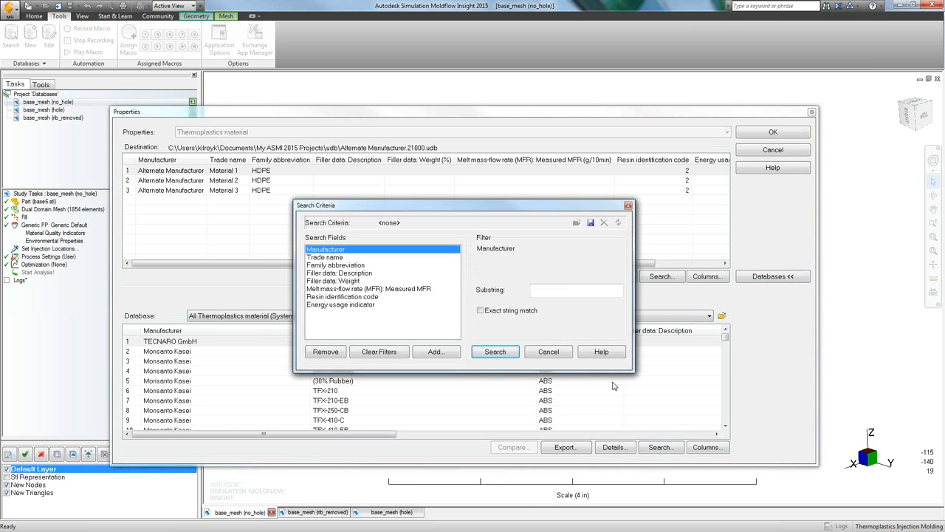
{"action": "left_click", "coordinate": [549, 351]}
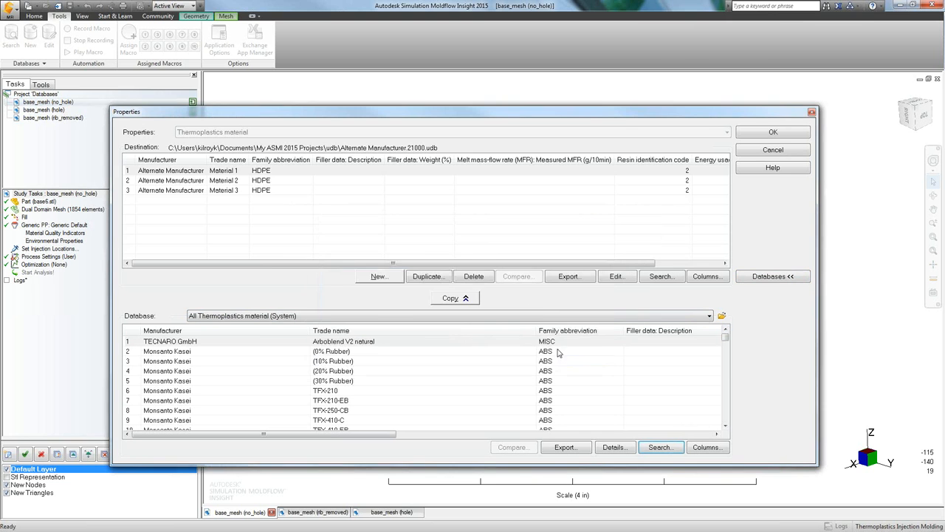
{"action": "left_click", "coordinate": [725, 426]}
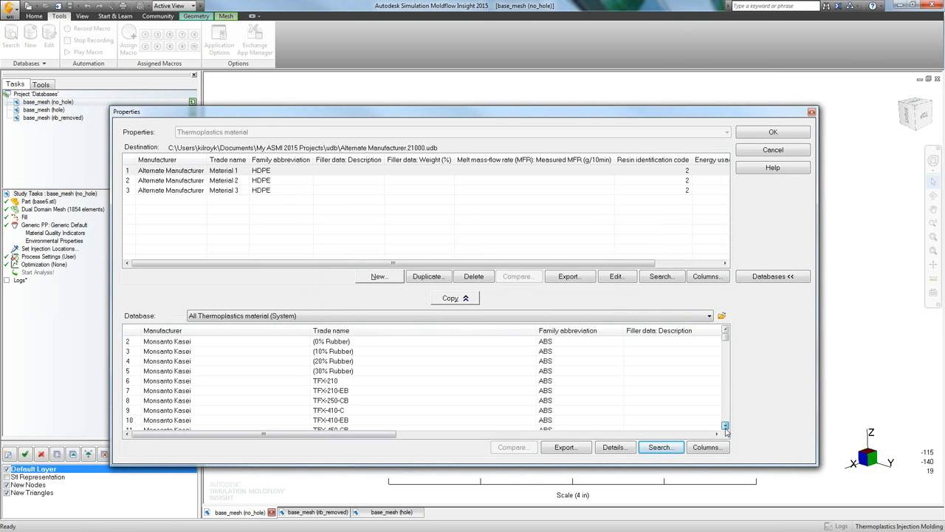
{"action": "left_click", "coordinate": [579, 330]}
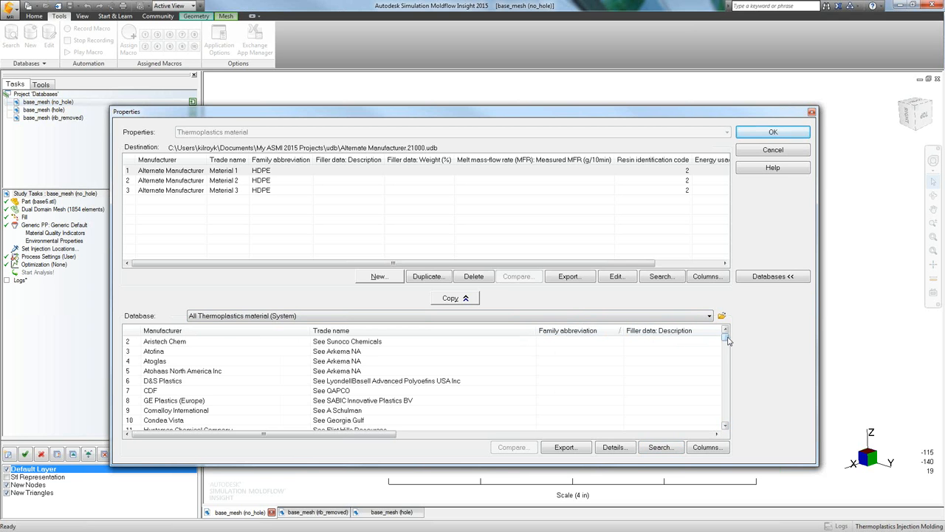
{"action": "left_click_drag", "start_coordinate": [725, 341], "coordinate": [727, 379]}
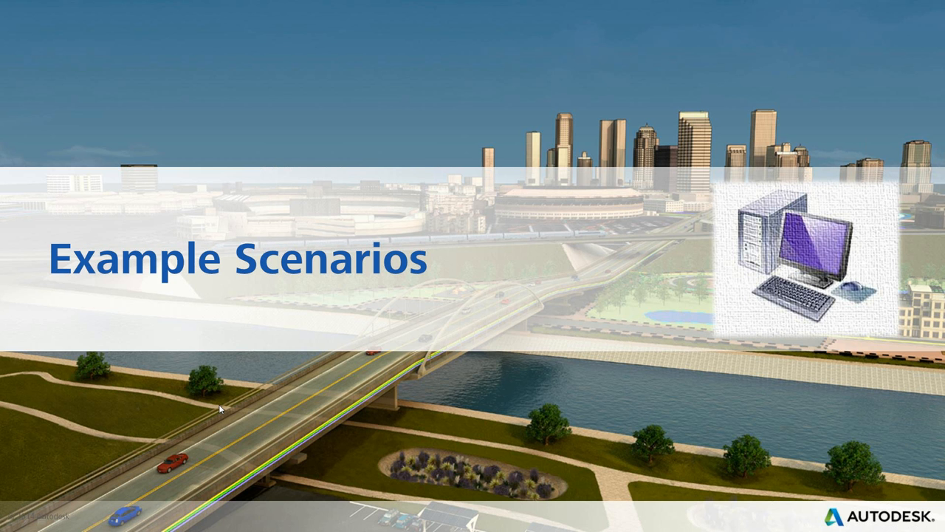
{"action": "key", "text": "Left"}
{"action": "key", "text": "Left"}
{"action": "key", "text": "Left"}
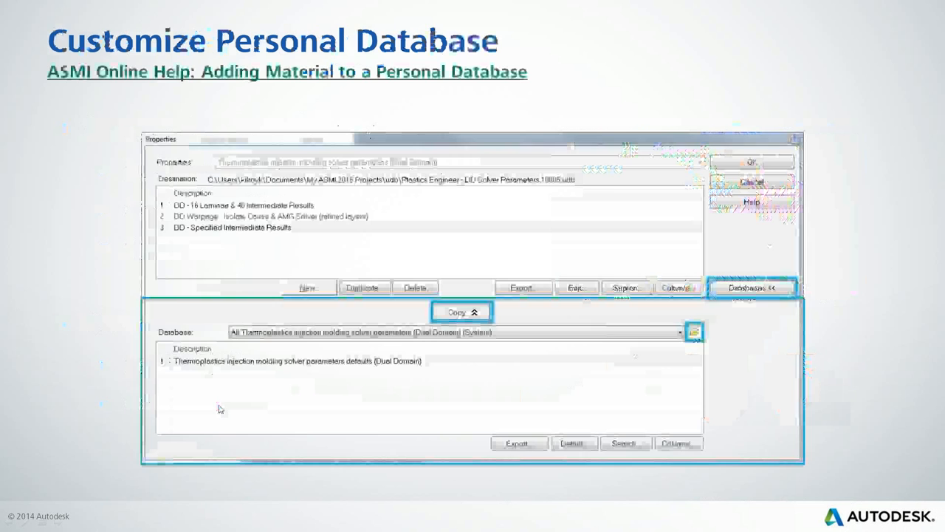
{"action": "key", "text": "Left"}
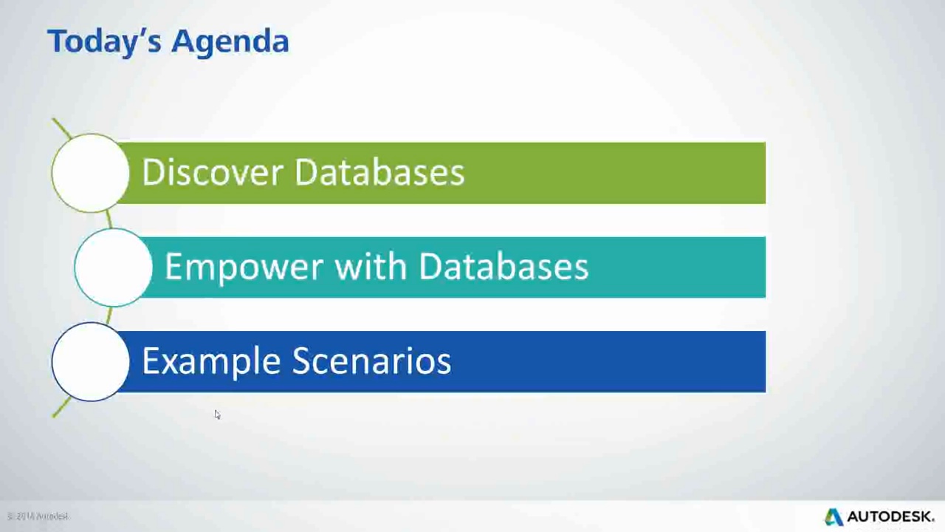
{"action": "key", "text": "Left"}
{"action": "key", "text": "Left"}
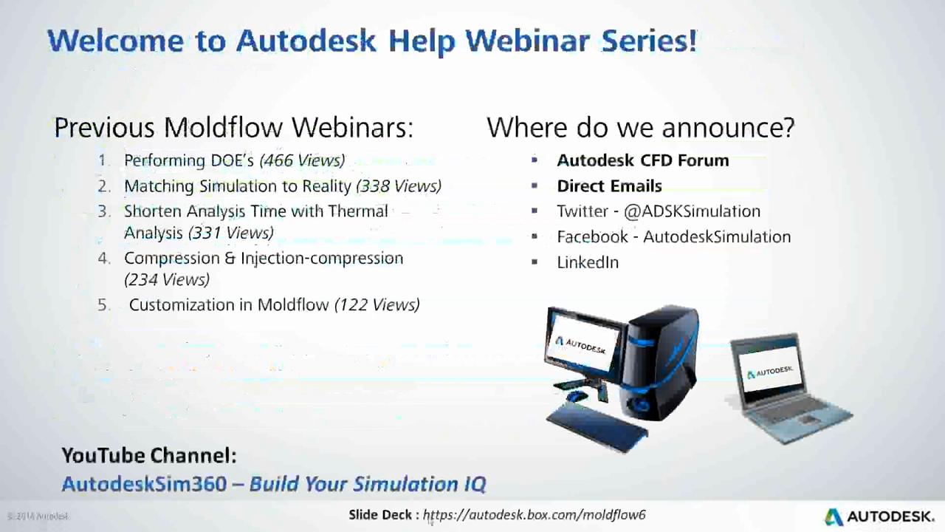